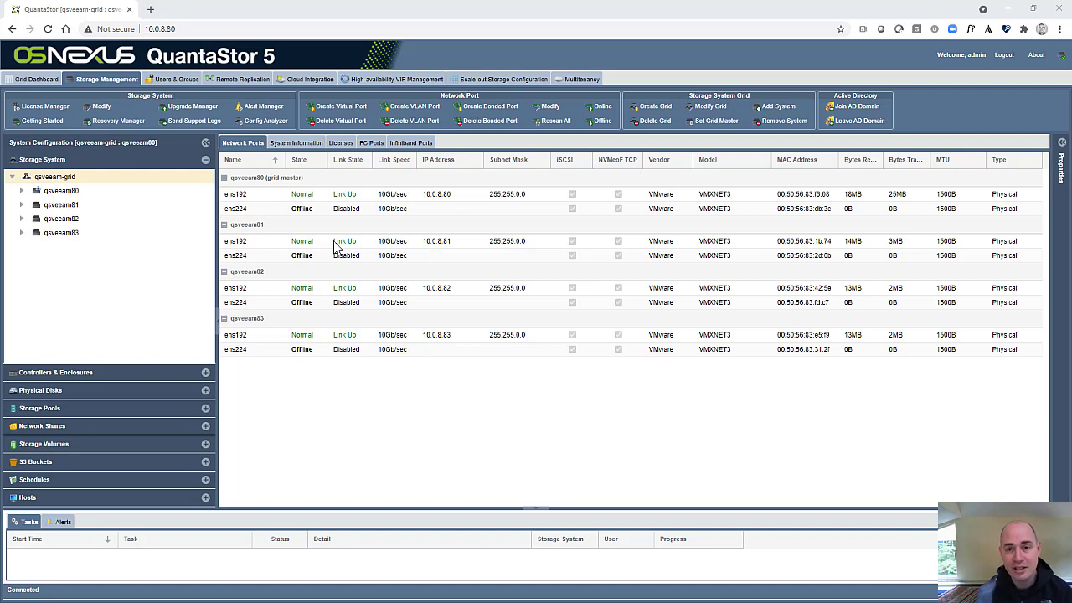
Step: Start a new scale-out Ceph cluster configuration named cluster-1 and include all four systems, qsveeam80 to qsveeam83
{"action": "left_click", "coordinate": [503, 79]}
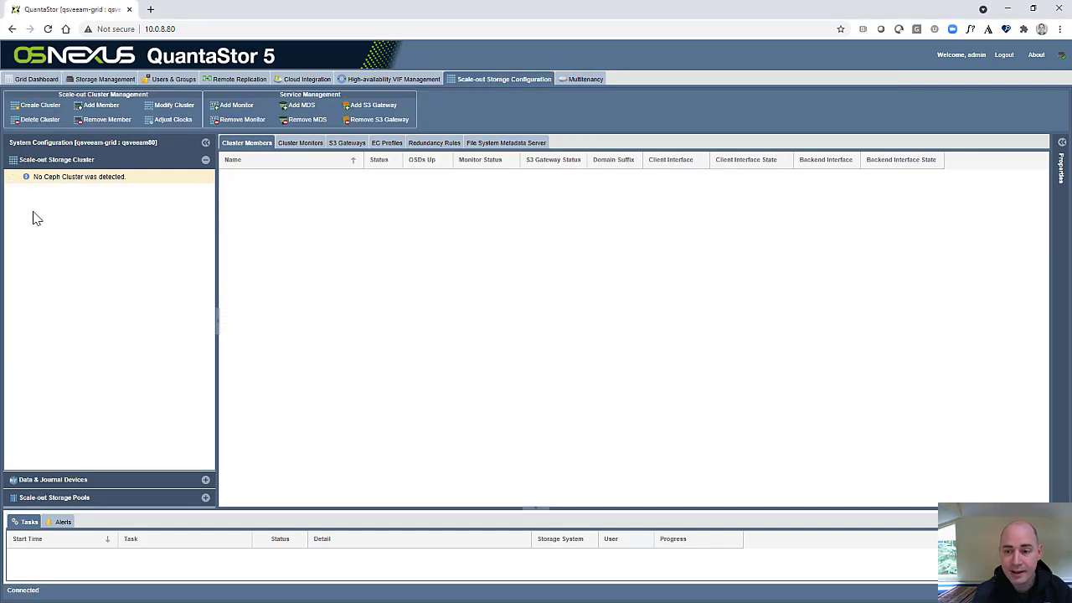
{"action": "right_click", "coordinate": [35, 216]}
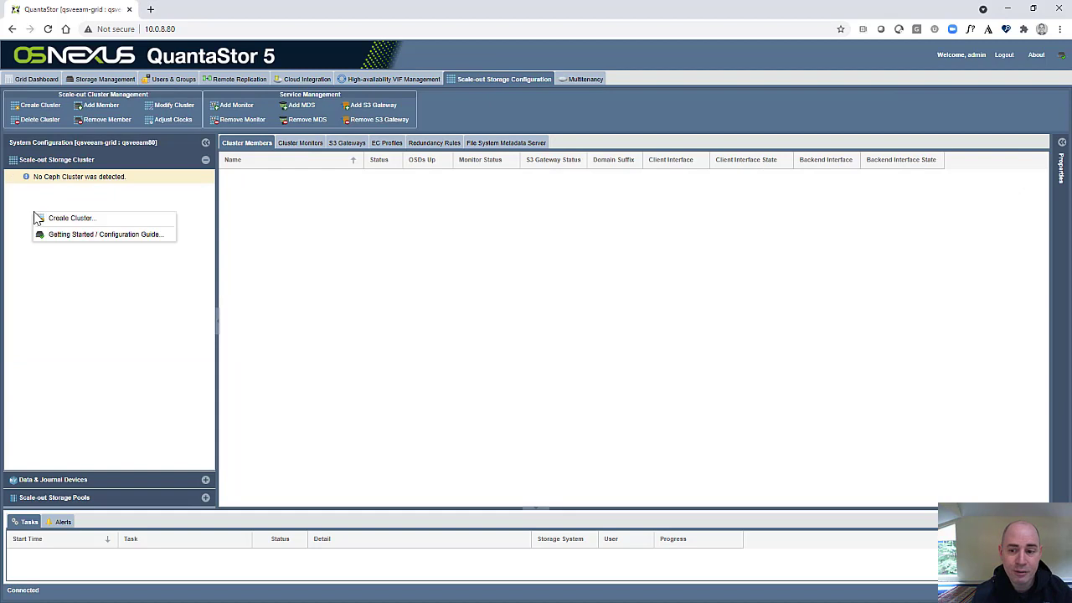
{"action": "left_click", "coordinate": [41, 107]}
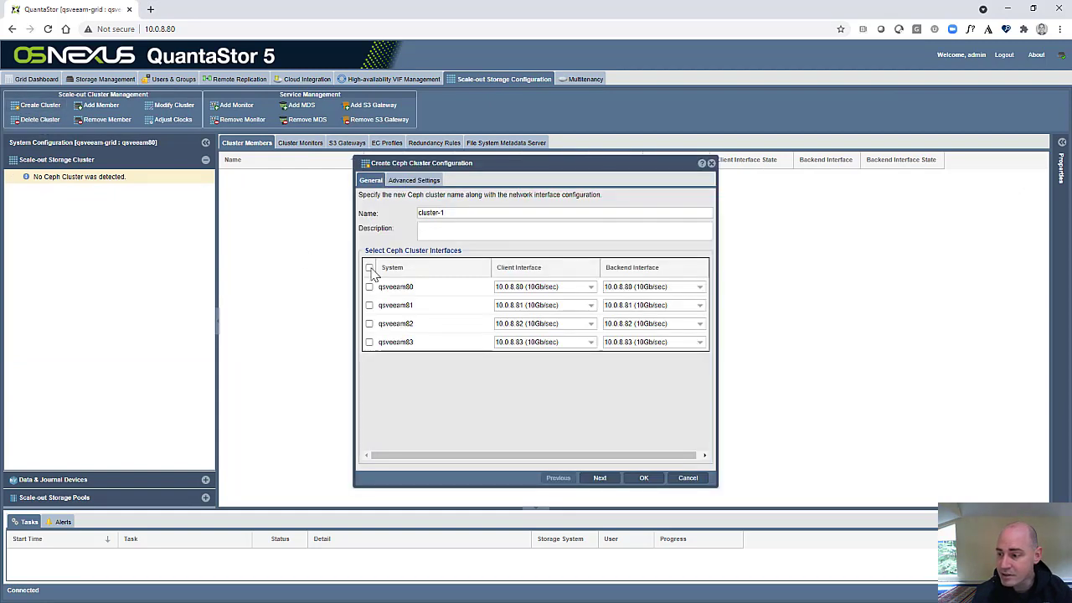
{"action": "left_click", "coordinate": [369, 267]}
Step: Set the cluster's domain suffix to osnexus.net, leaving encryption and compression off, and create the cluster
{"action": "left_click", "coordinate": [412, 181]}
{"action": "left_click", "coordinate": [459, 295]}
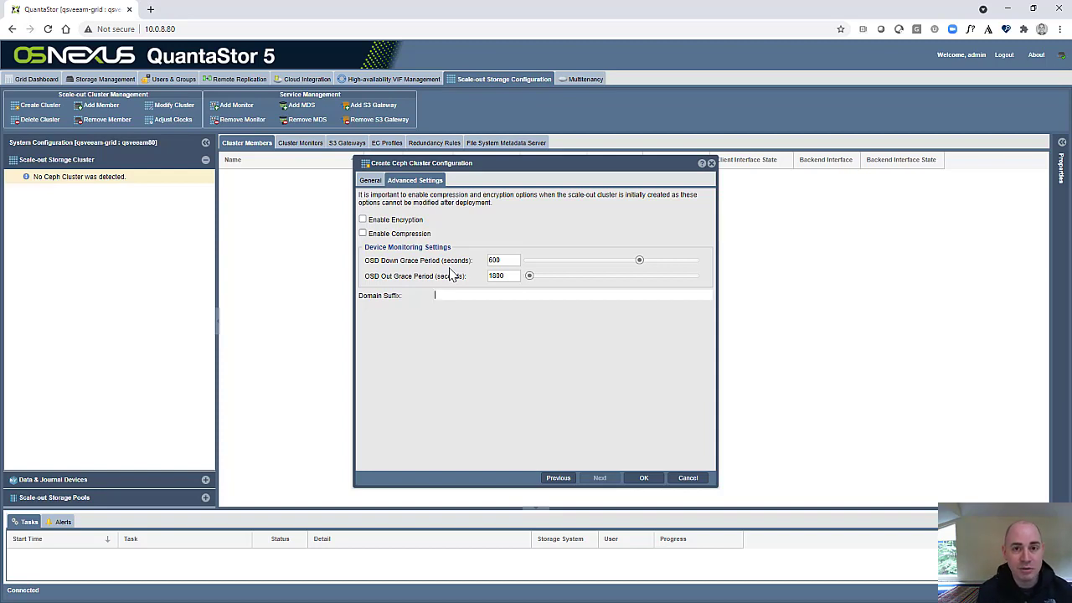
{"action": "type", "text": "osnexus.c"}
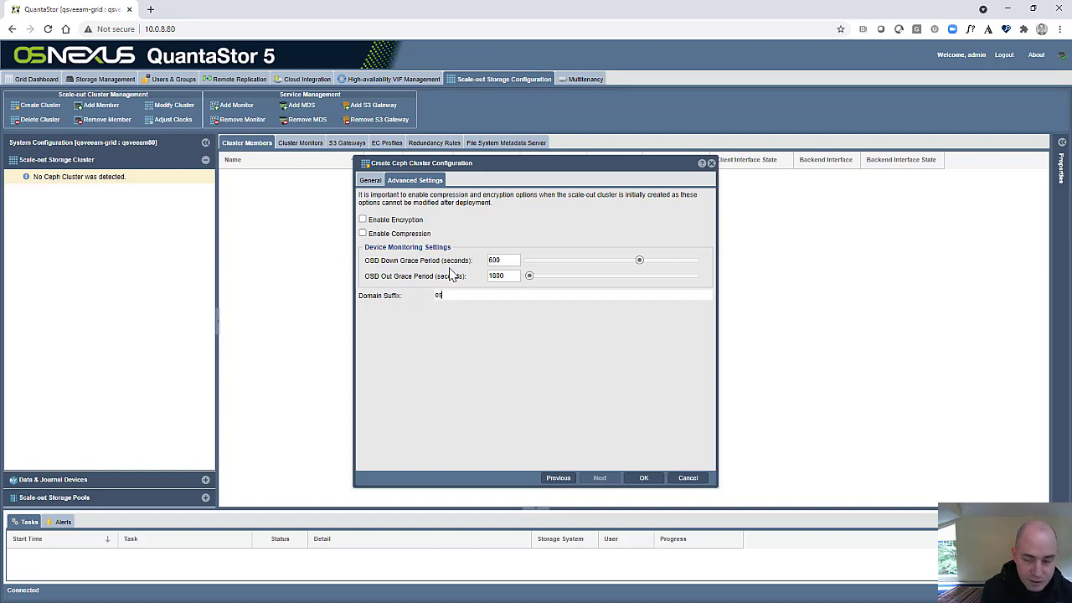
{"action": "key", "text": "BackSpace"}
{"action": "key", "text": "BackSpace"}
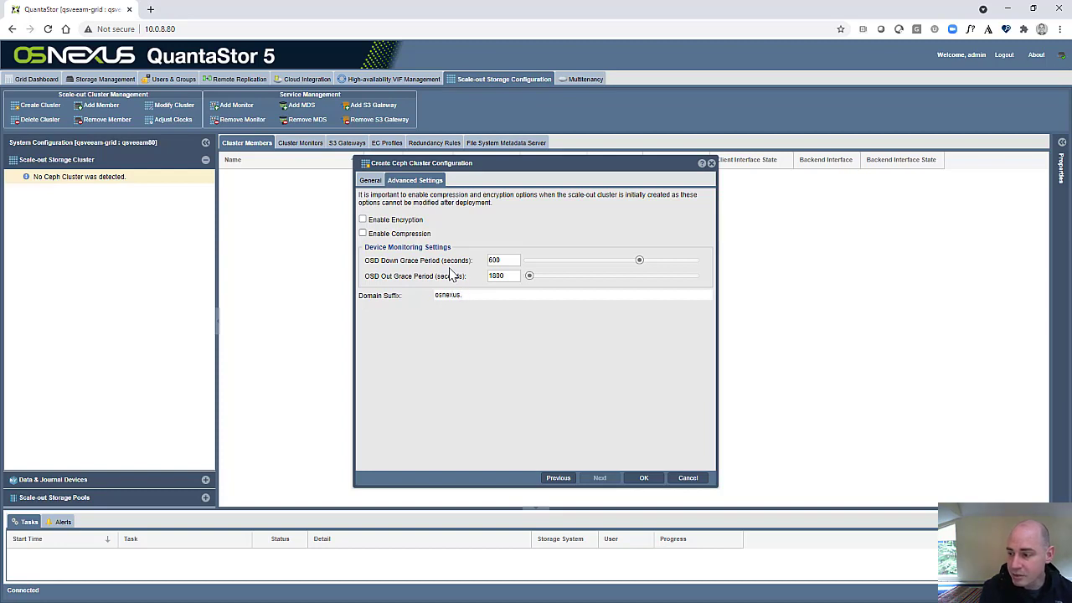
{"action": "type", "text": "net"}
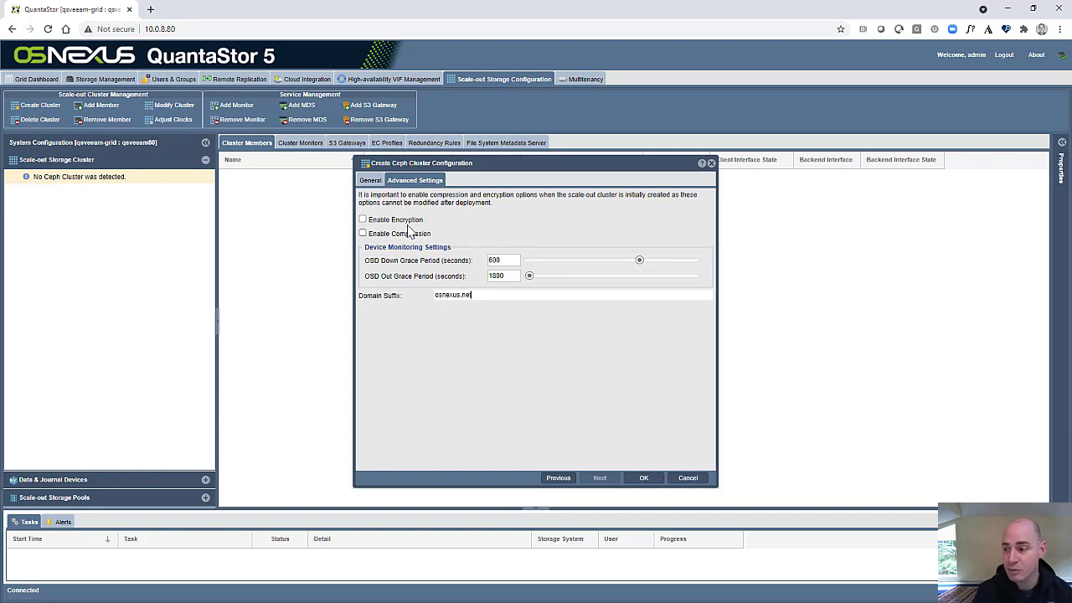
{"action": "left_click", "coordinate": [370, 180]}
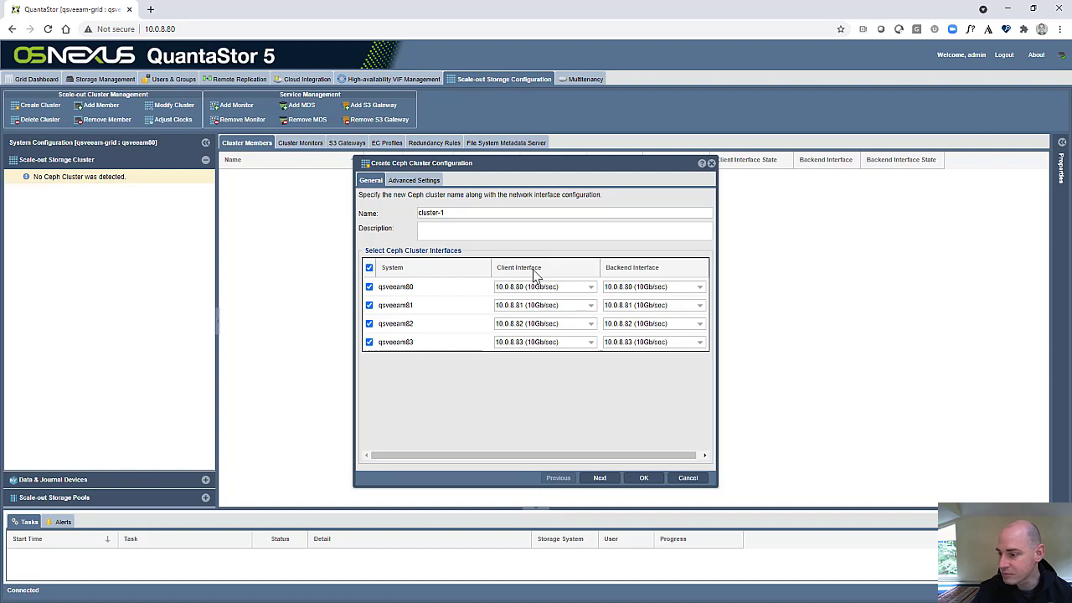
{"action": "left_click", "coordinate": [645, 479]}
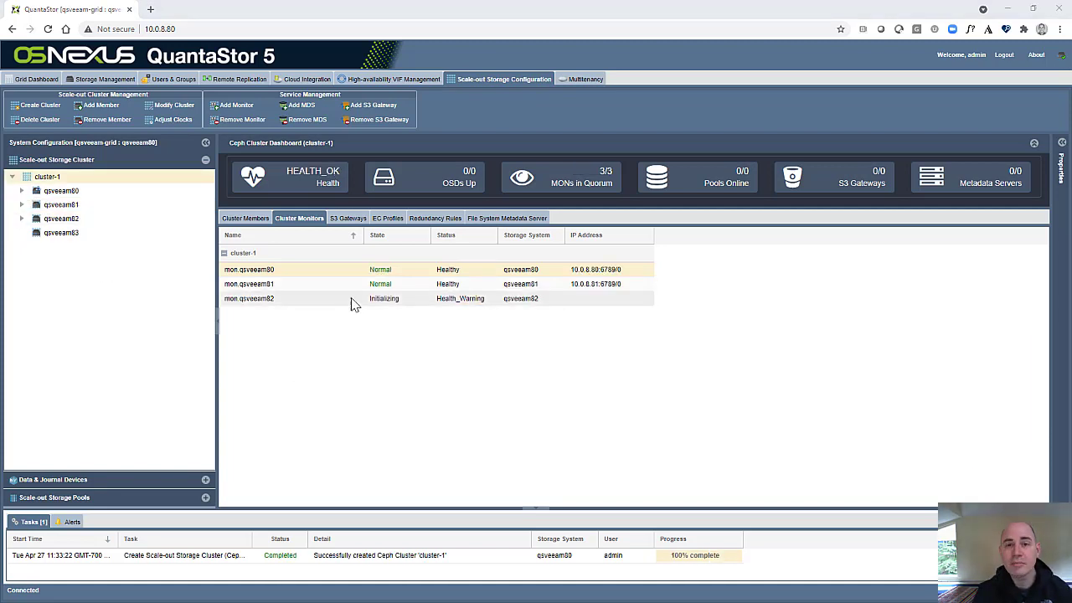
Step: Inspect the monitors under qsveeam81 and qsveeam82 and check the state of all cluster monitors
{"action": "double_click", "coordinate": [77, 206]}
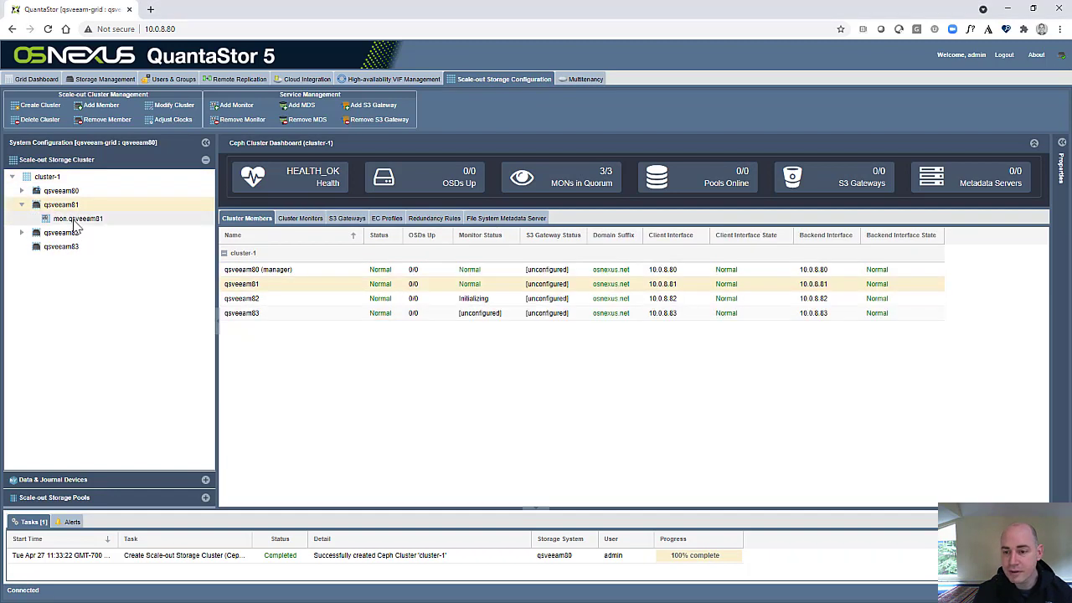
{"action": "double_click", "coordinate": [67, 232]}
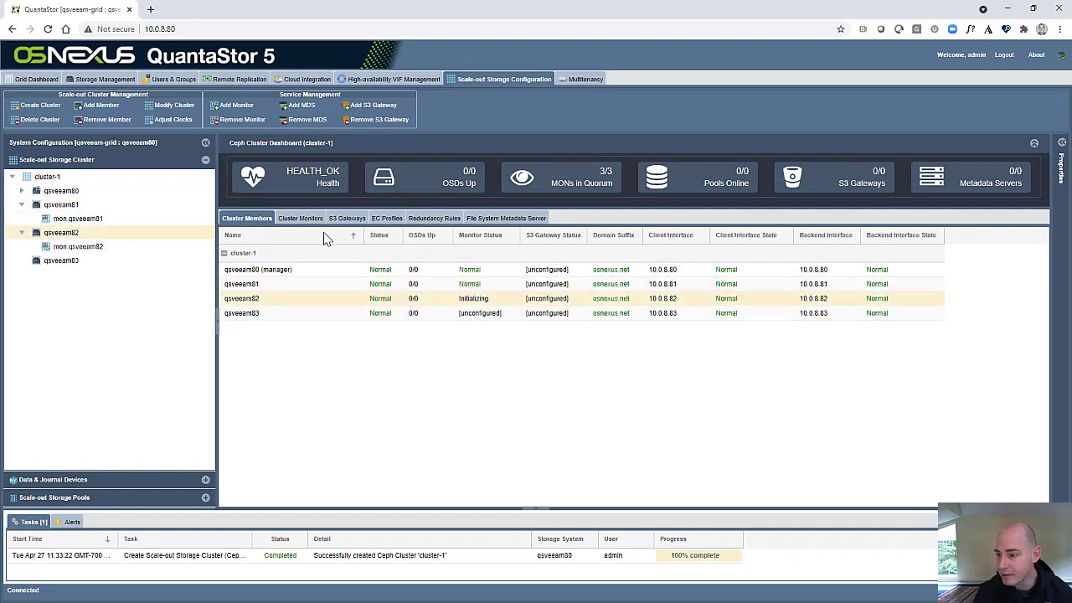
{"action": "left_click", "coordinate": [305, 220]}
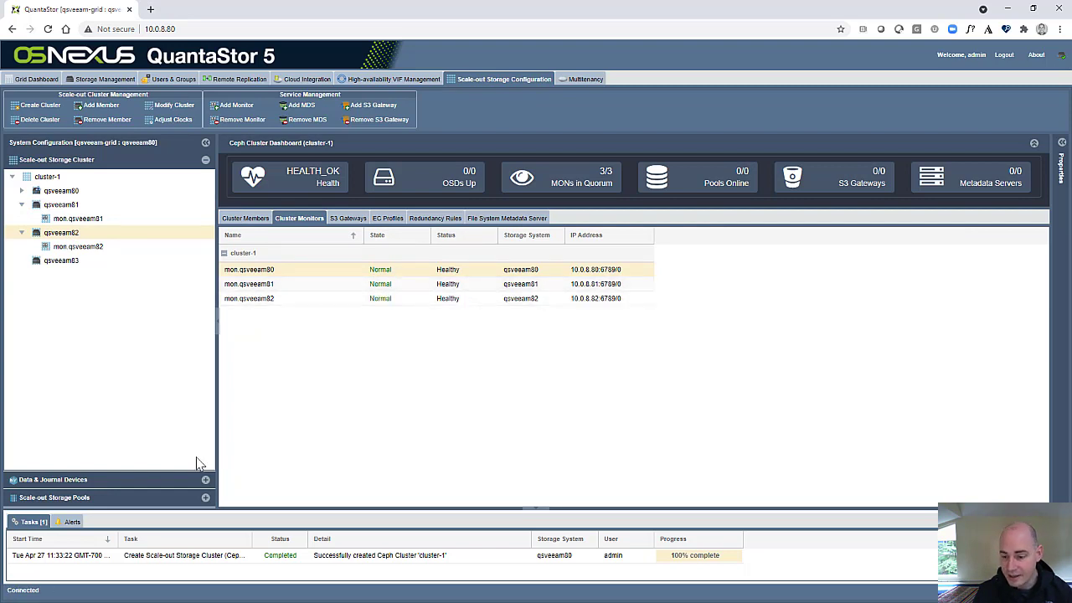
Step: Start creating OSDs and journals for cluster-1, with the available devices sorted by size
{"action": "left_click", "coordinate": [164, 481]}
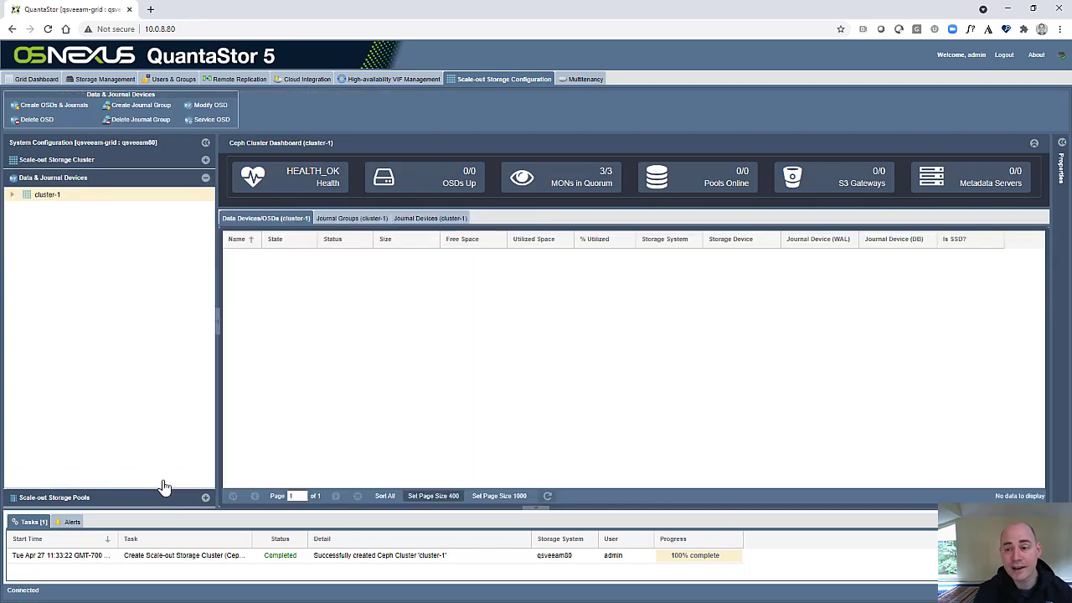
{"action": "double_click", "coordinate": [49, 195]}
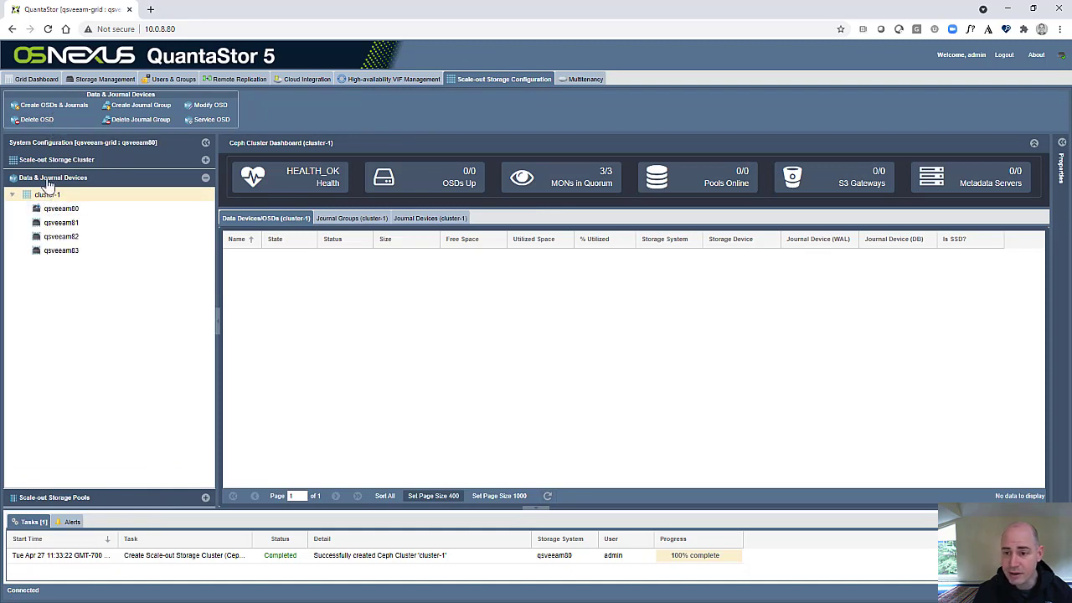
{"action": "left_click", "coordinate": [55, 107]}
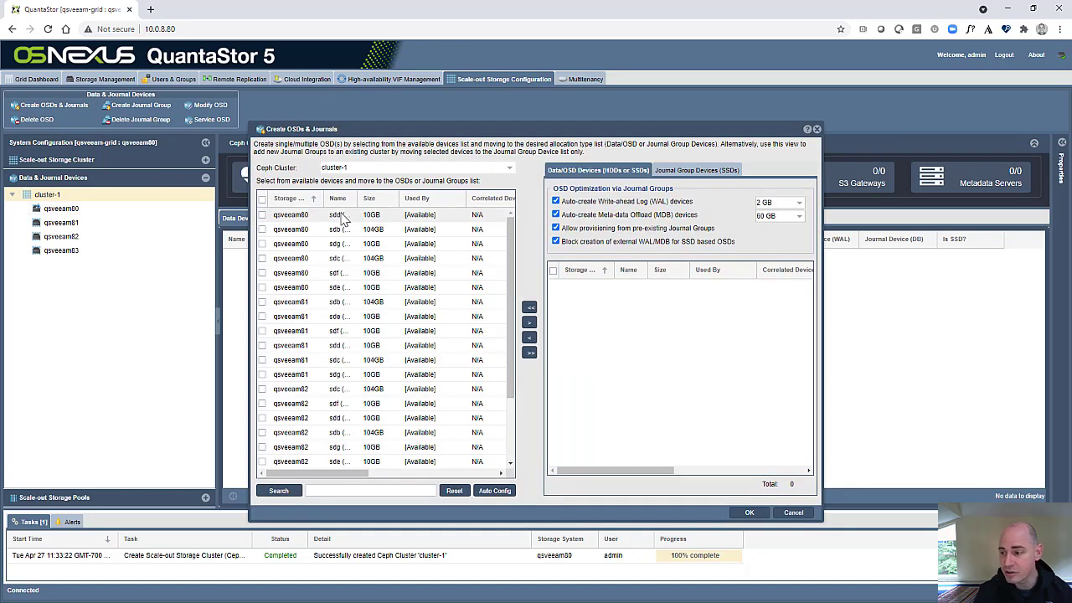
{"action": "left_click", "coordinate": [370, 198]}
{"action": "scroll", "coordinate": [402, 444], "scroll_direction": "down", "scroll_amount": 3}
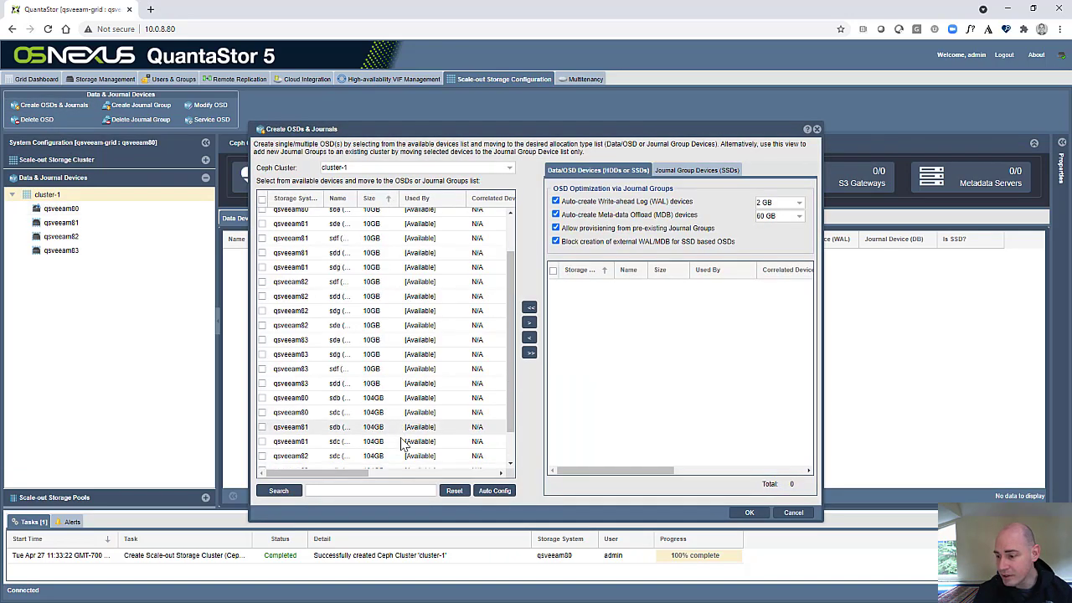
Step: Assign all eight 104GB disks as journal group devices, with blocking of mixed-size RAID1 mirroring kept on
{"action": "left_click", "coordinate": [262, 360]}
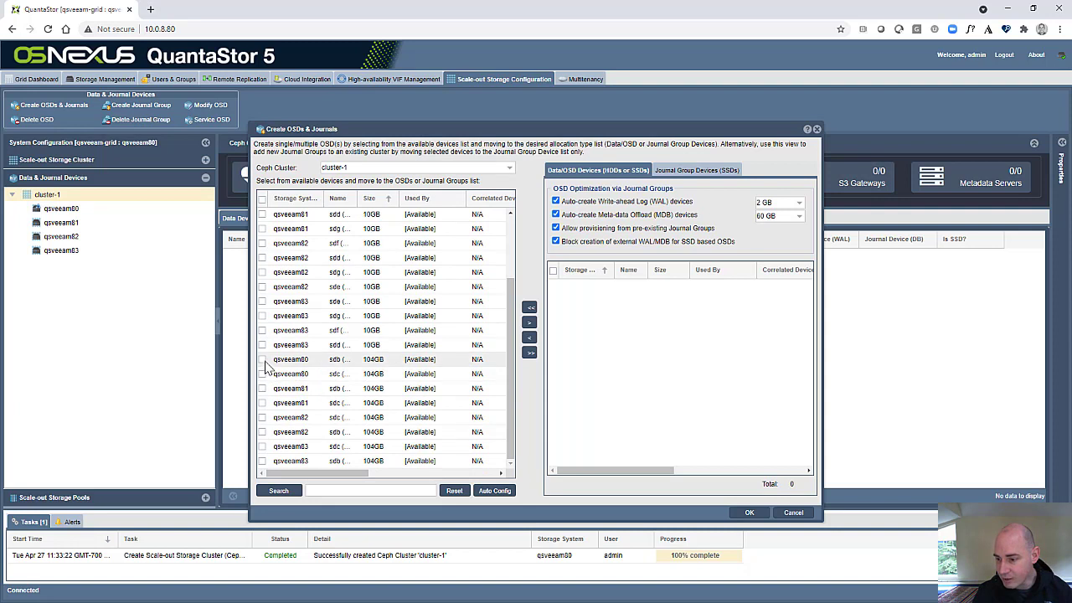
{"action": "left_click", "coordinate": [262, 373]}
{"action": "left_click", "coordinate": [262, 388]}
{"action": "left_click", "coordinate": [262, 403]}
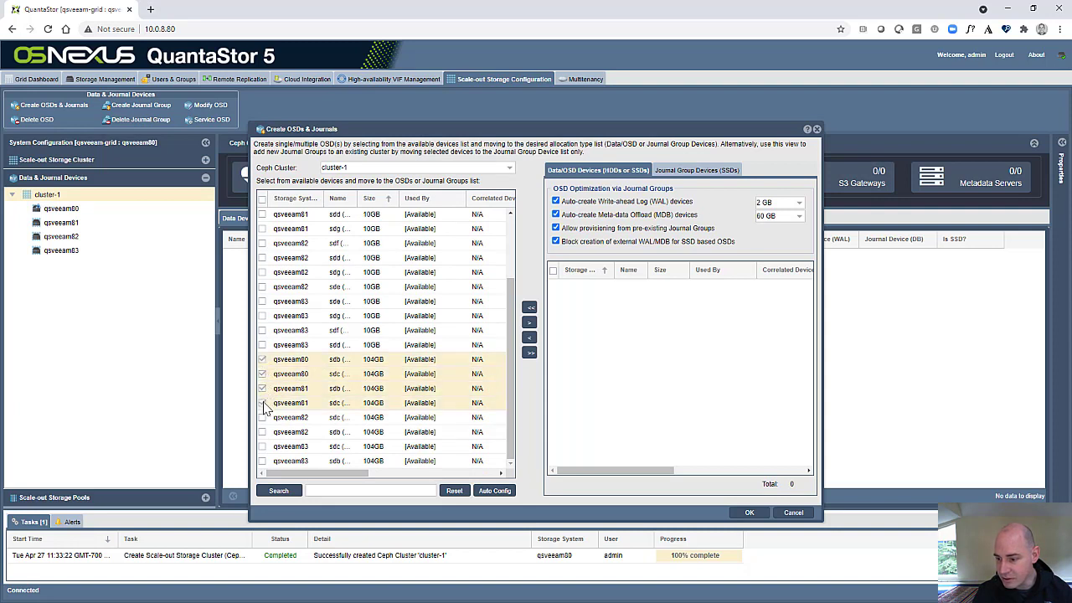
{"action": "left_click", "coordinate": [262, 417]}
{"action": "left_click", "coordinate": [263, 460], "text": "shift"}
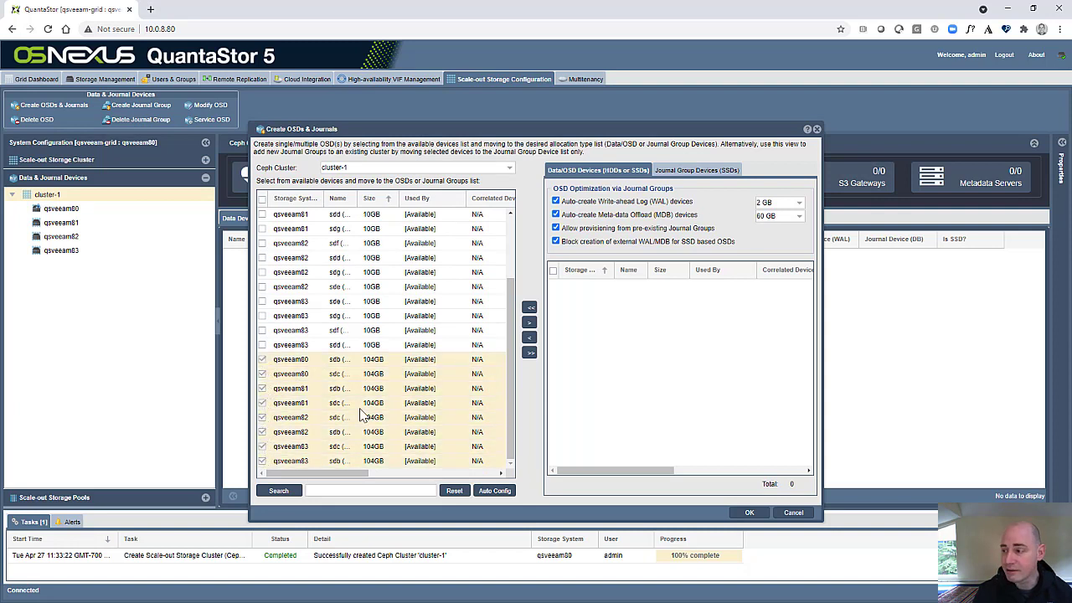
{"action": "left_click", "coordinate": [675, 171]}
{"action": "left_click", "coordinate": [529, 323]}
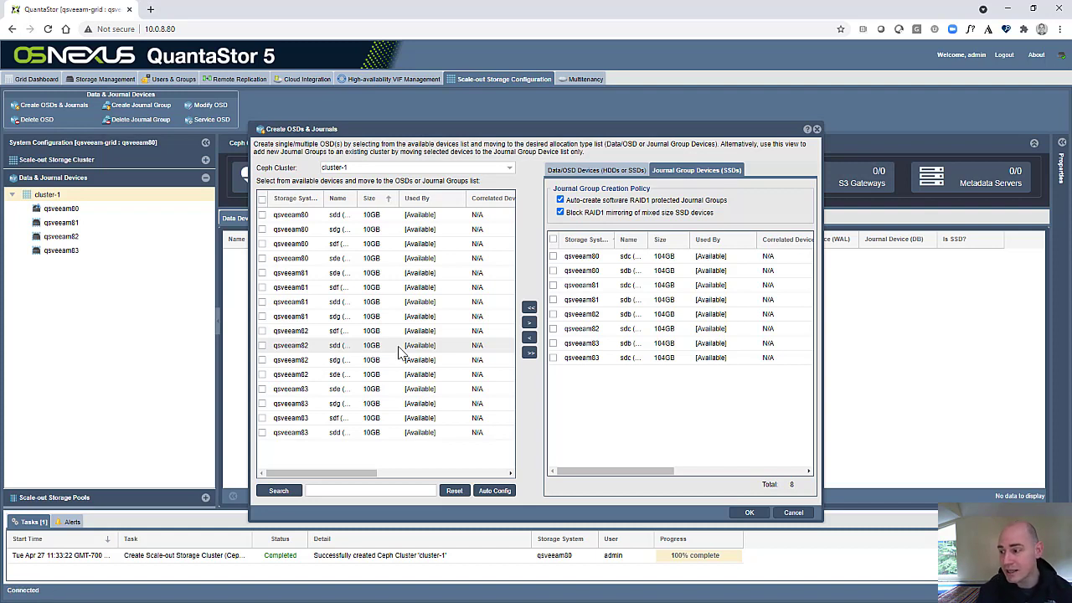
{"action": "left_click", "coordinate": [561, 212]}
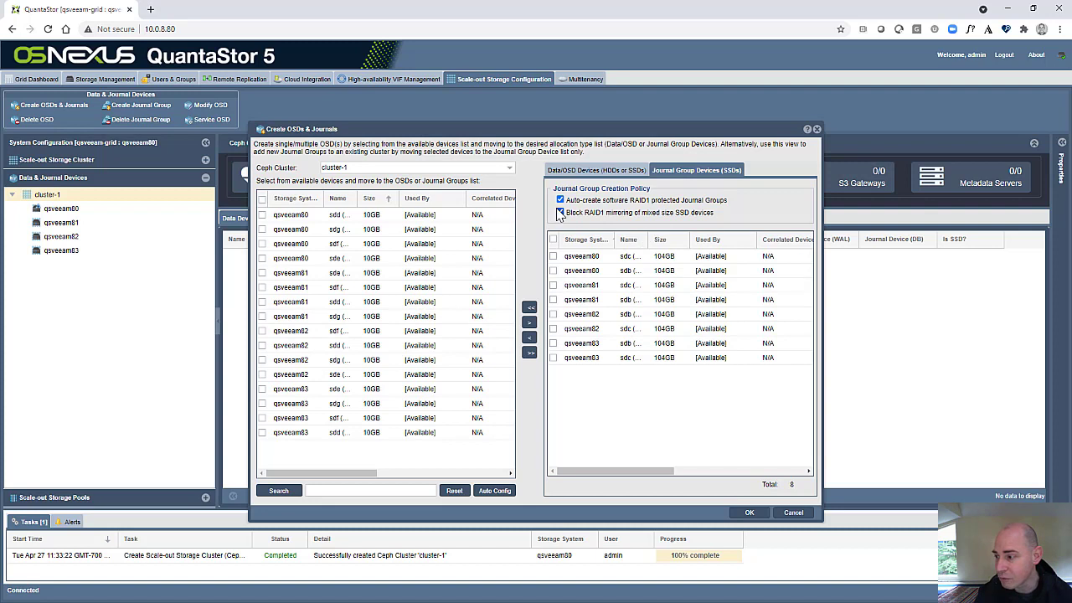
{"action": "left_click", "coordinate": [560, 212]}
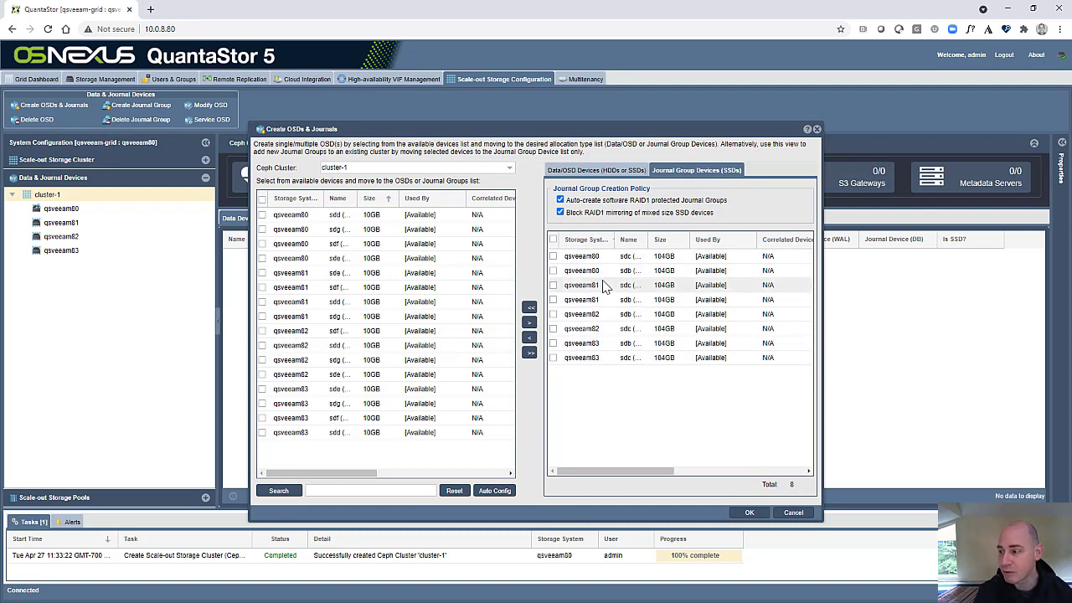
Step: Assign all remaining 10GB disks as data/OSD devices, with the meta-data offload size at 60 GB
{"action": "left_click", "coordinate": [610, 171]}
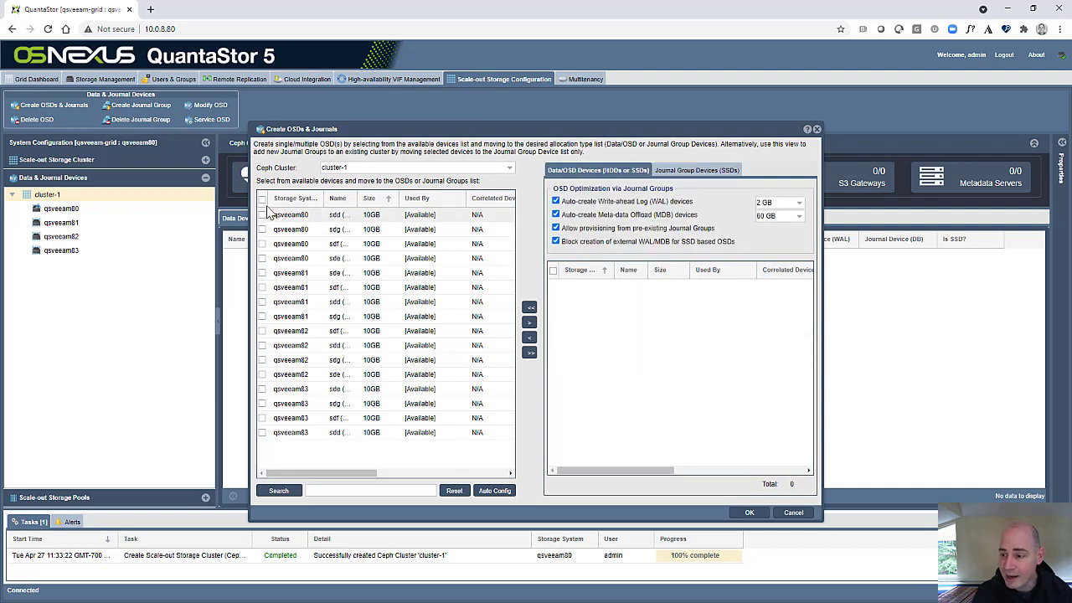
{"action": "left_click", "coordinate": [263, 199]}
{"action": "left_click", "coordinate": [529, 322]}
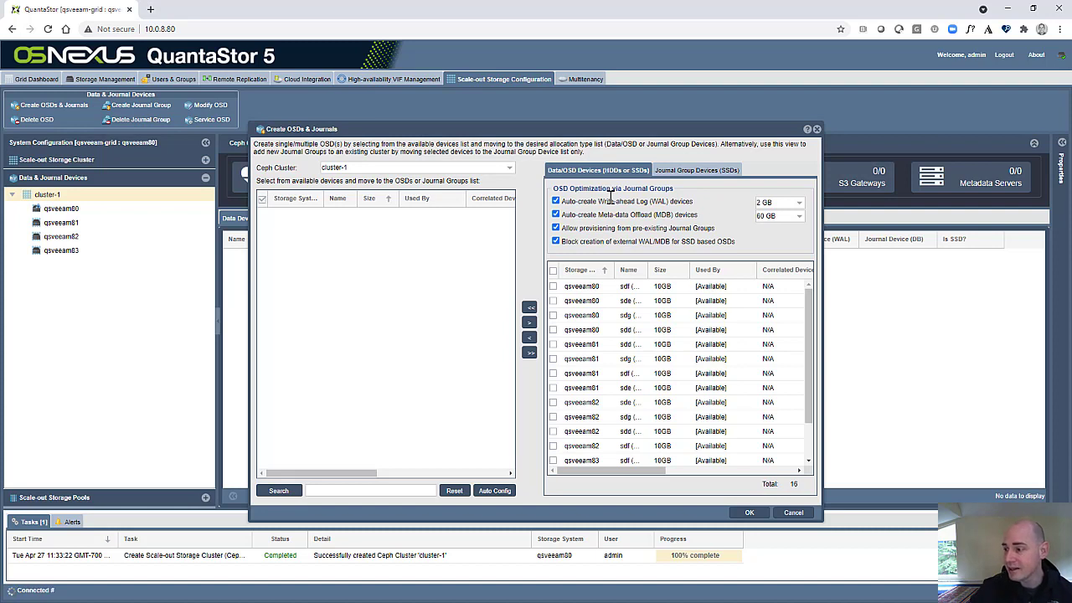
{"action": "left_click", "coordinate": [776, 218]}
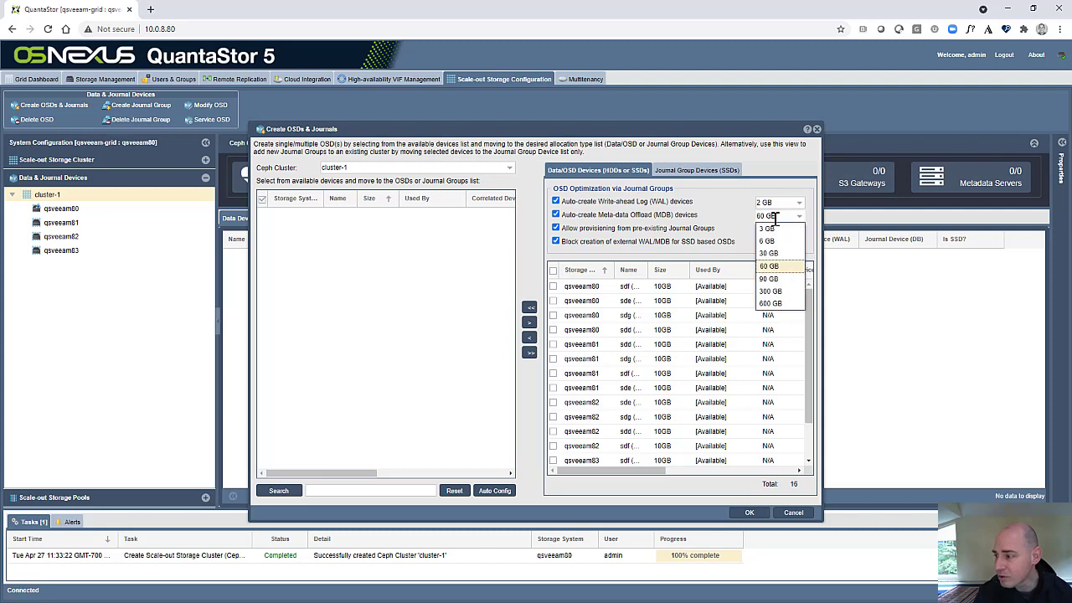
{"action": "left_click", "coordinate": [774, 268]}
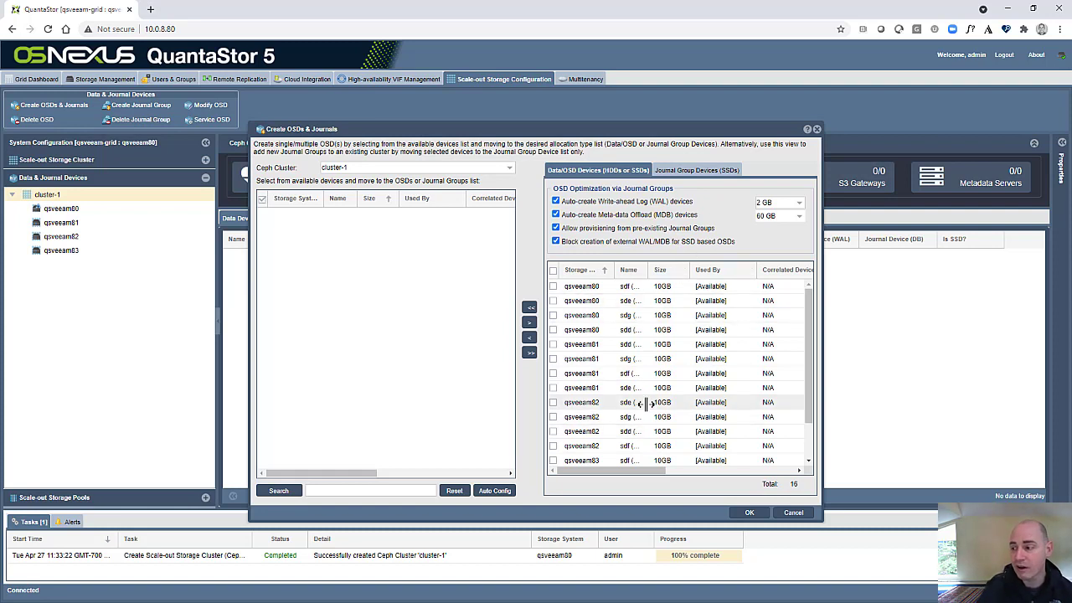
Step: Review the write-ahead log, meta-data offload and RAID1 journal options along with the disks assigned as OSD and journal group devices
{"action": "left_click", "coordinate": [556, 228]}
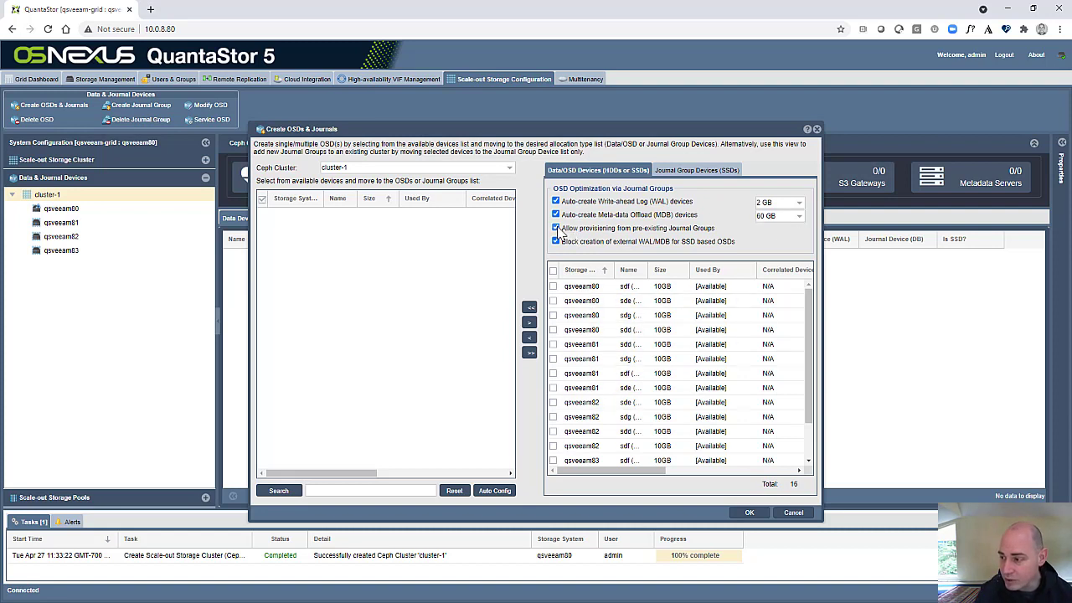
{"action": "left_click", "coordinate": [555, 214]}
{"action": "left_click", "coordinate": [555, 201]}
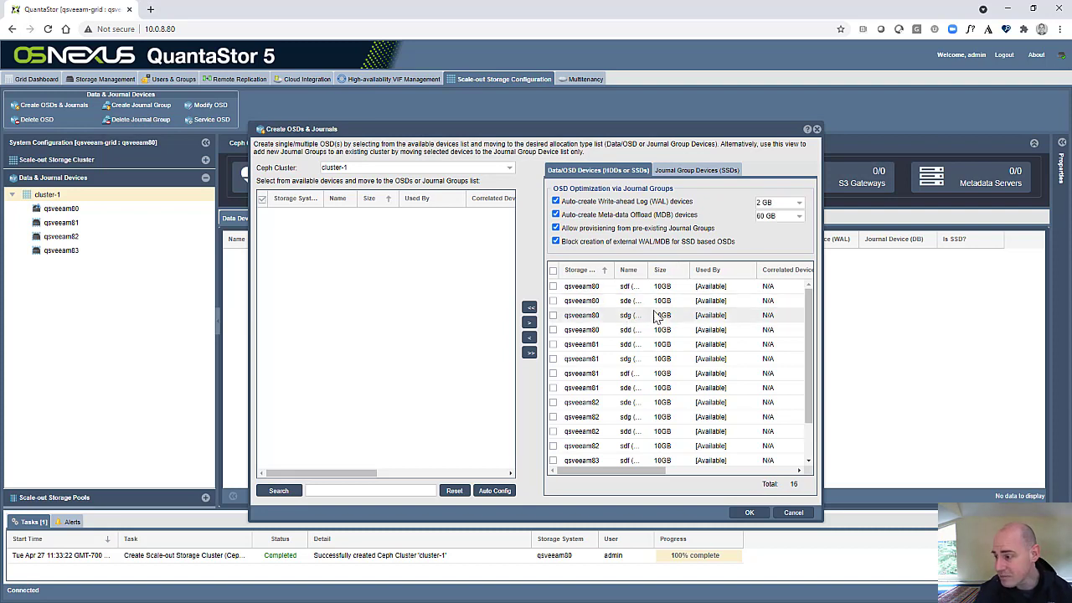
{"action": "scroll", "coordinate": [684, 438], "scroll_direction": "down", "scroll_amount": 2}
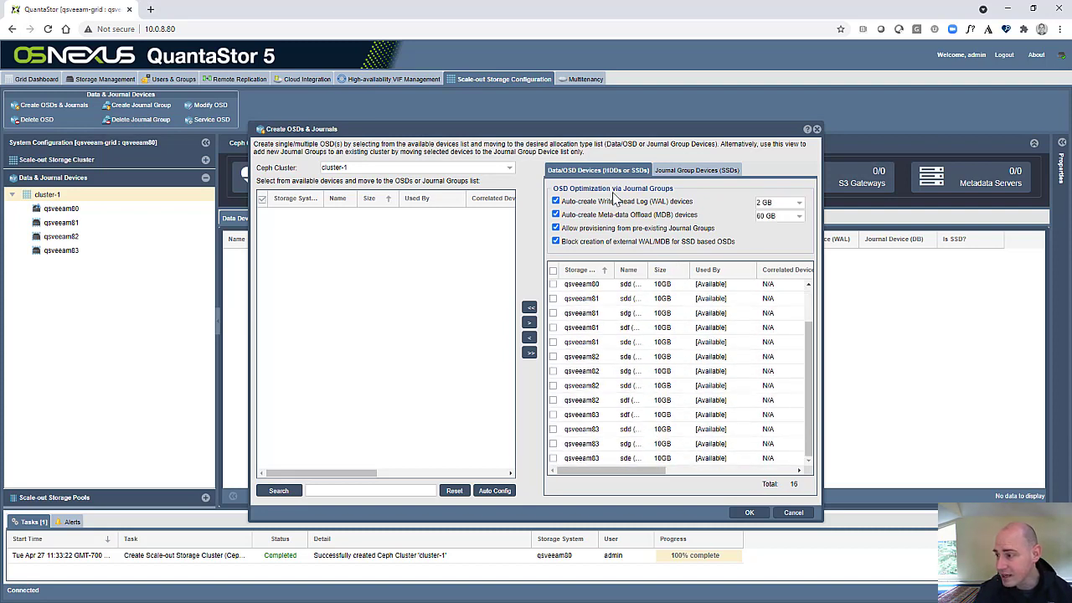
{"action": "left_click", "coordinate": [692, 171]}
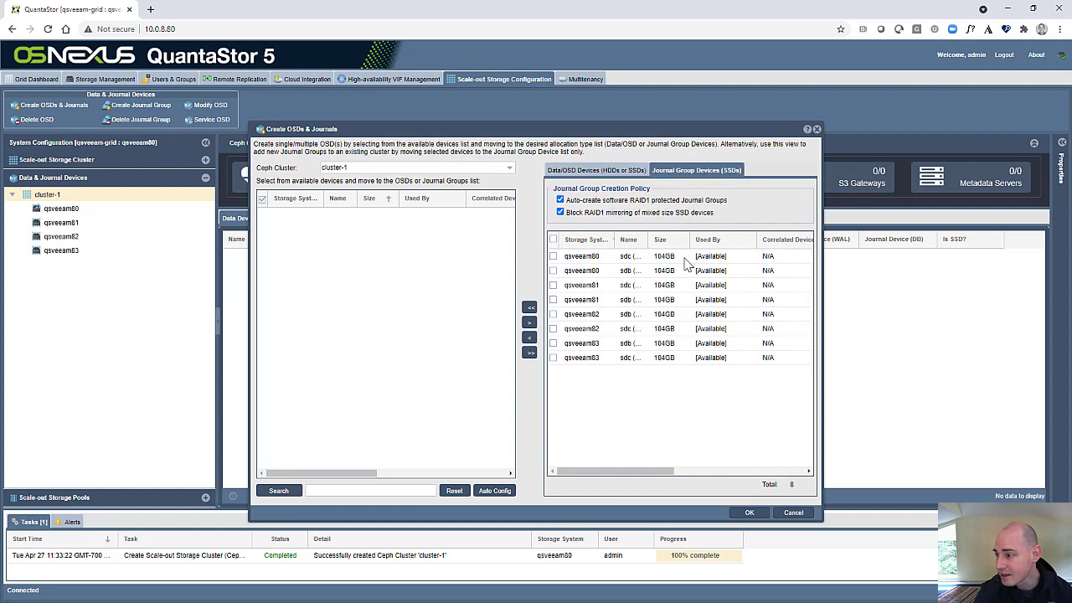
{"action": "left_click", "coordinate": [587, 171]}
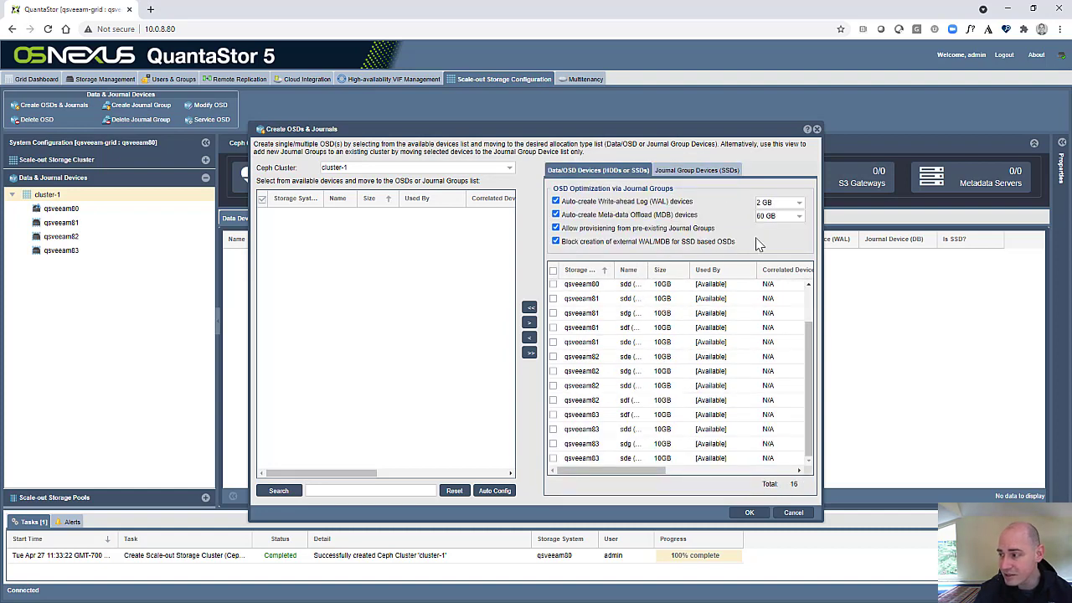
{"action": "left_click", "coordinate": [783, 217]}
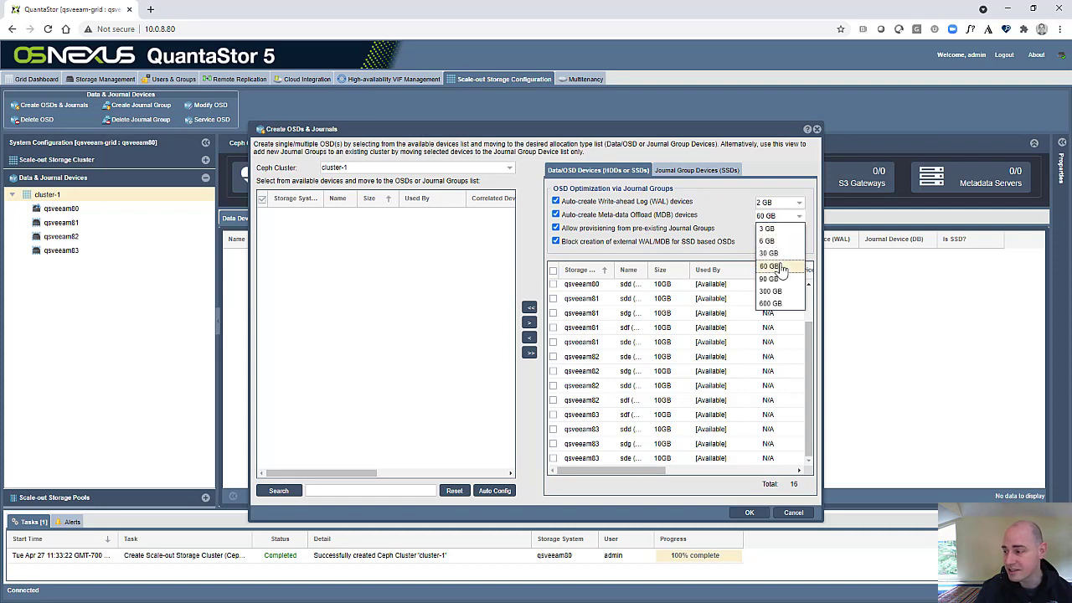
{"action": "left_click", "coordinate": [743, 224]}
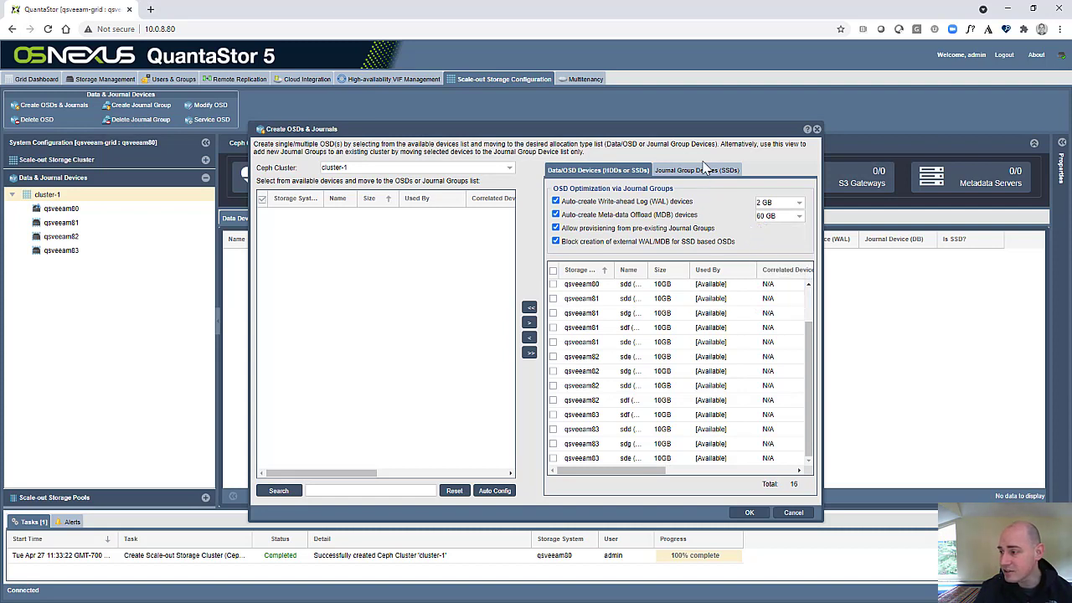
{"action": "left_click", "coordinate": [703, 169]}
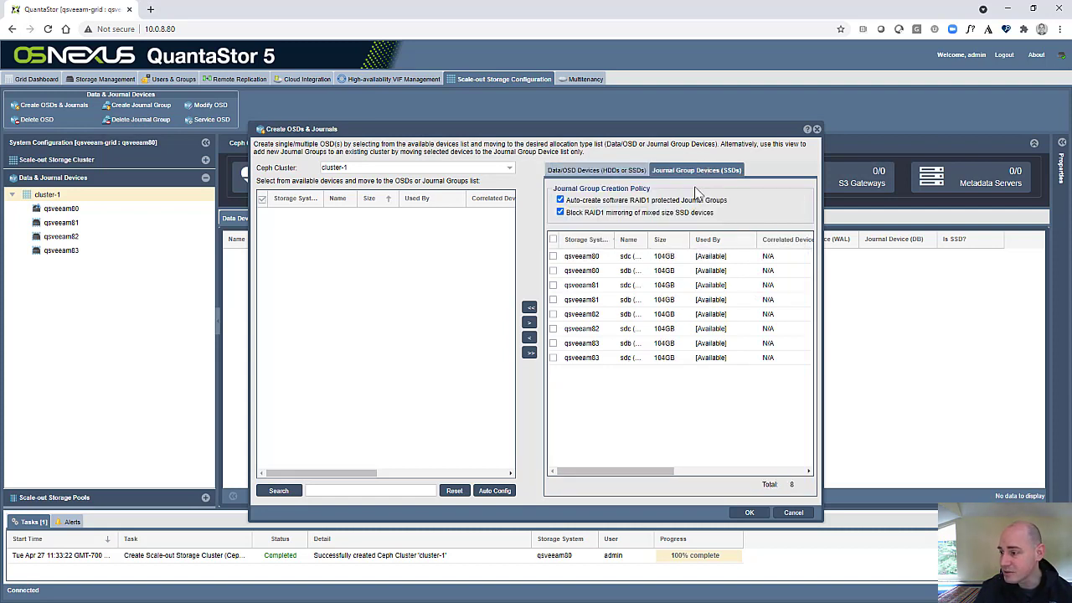
{"action": "left_click", "coordinate": [629, 168]}
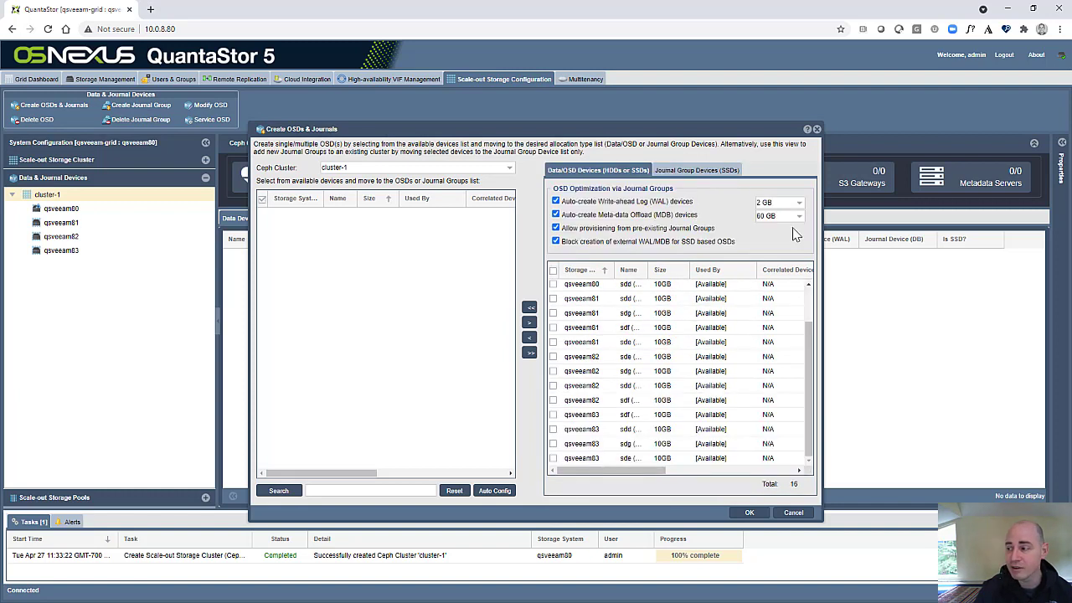
Step: Set the meta-data offload device size to 3 GB and create the OSDs and journals
{"action": "left_click", "coordinate": [781, 217]}
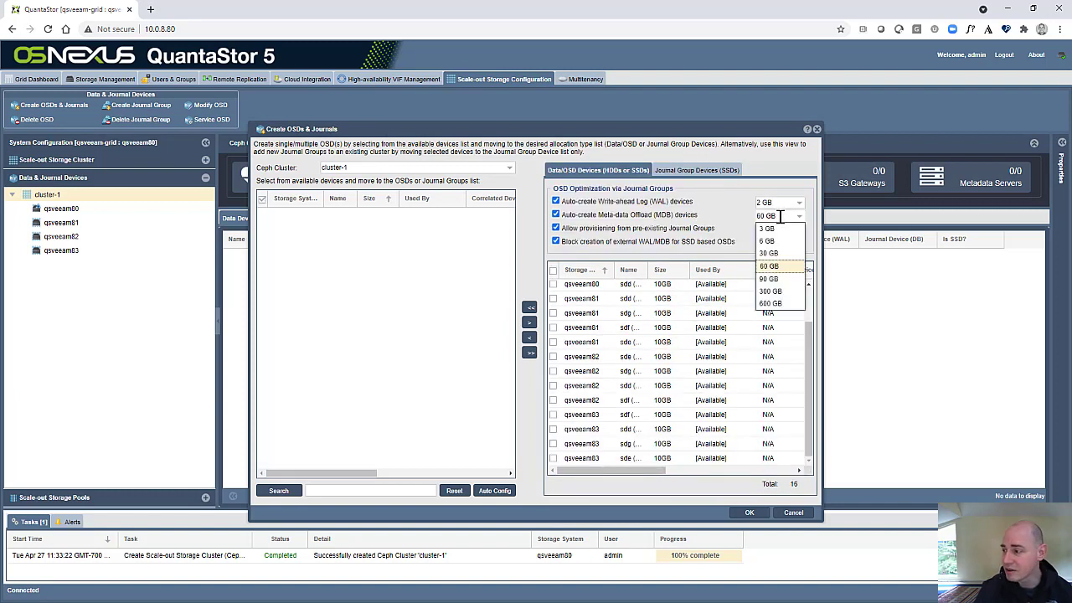
{"action": "left_click", "coordinate": [775, 230]}
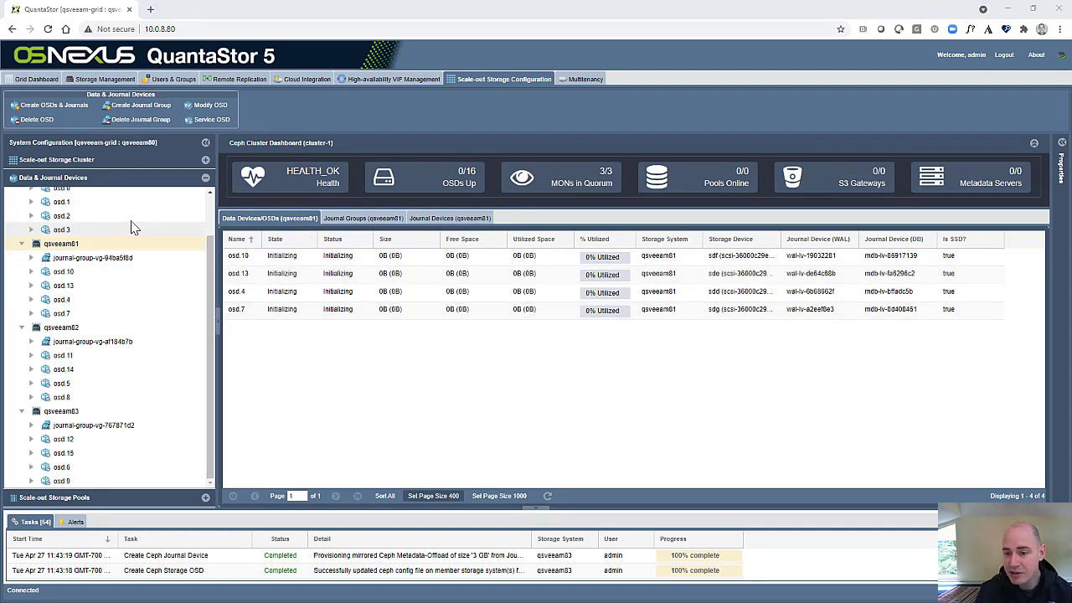
Step: Examine the state and status of the new OSDs across cluster-1 and on node qsveeam80
{"action": "scroll", "coordinate": [104, 269], "scroll_direction": "up", "scroll_amount": 2}
{"action": "left_click", "coordinate": [49, 194]}
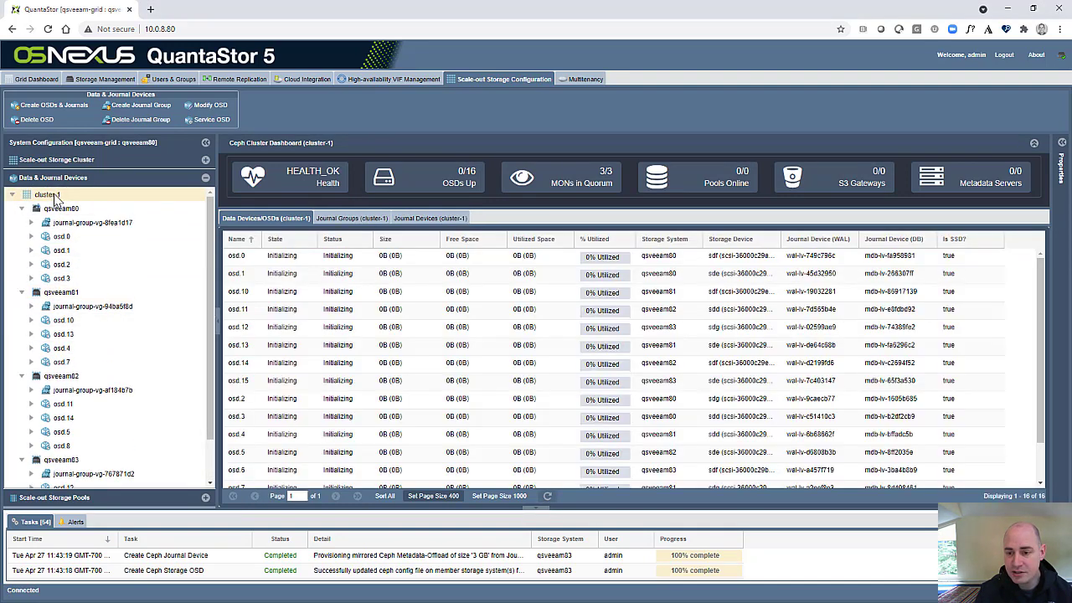
{"action": "scroll", "coordinate": [397, 402], "scroll_direction": "down", "scroll_amount": 2}
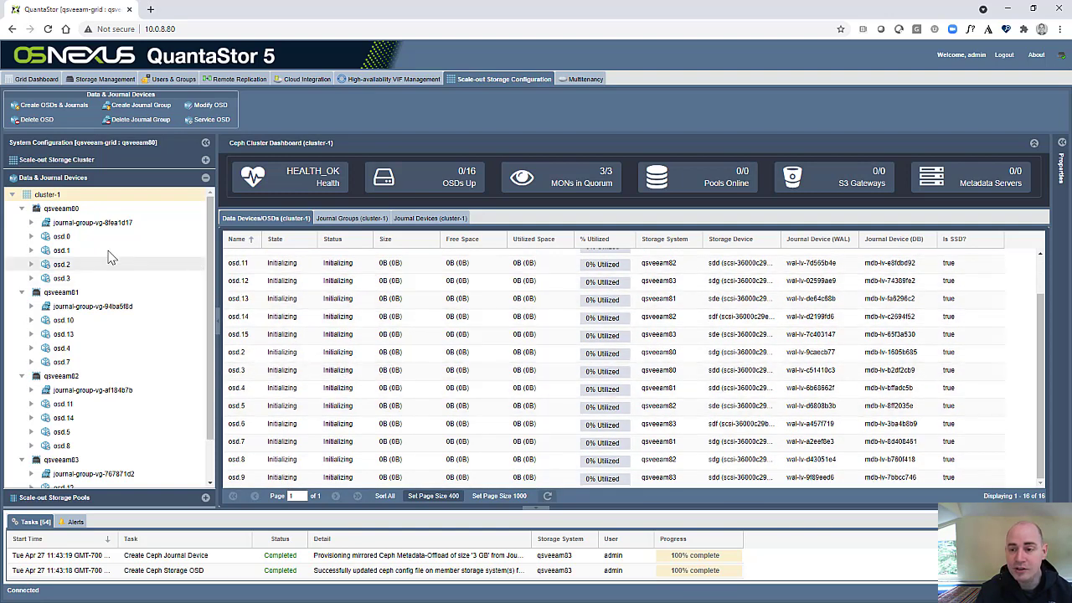
{"action": "left_click", "coordinate": [67, 209]}
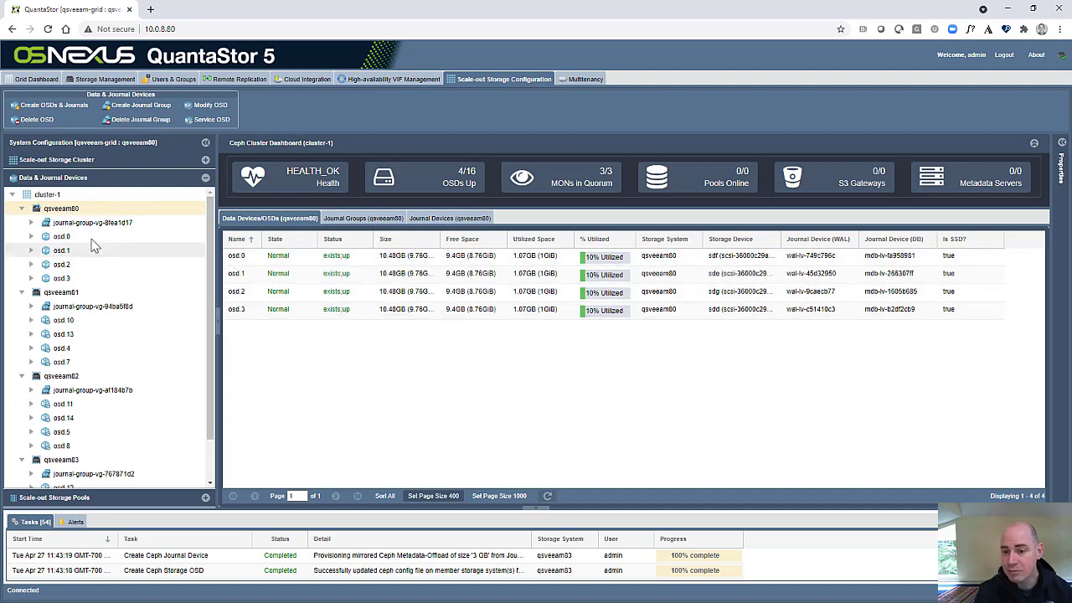
{"action": "left_click", "coordinate": [55, 208]}
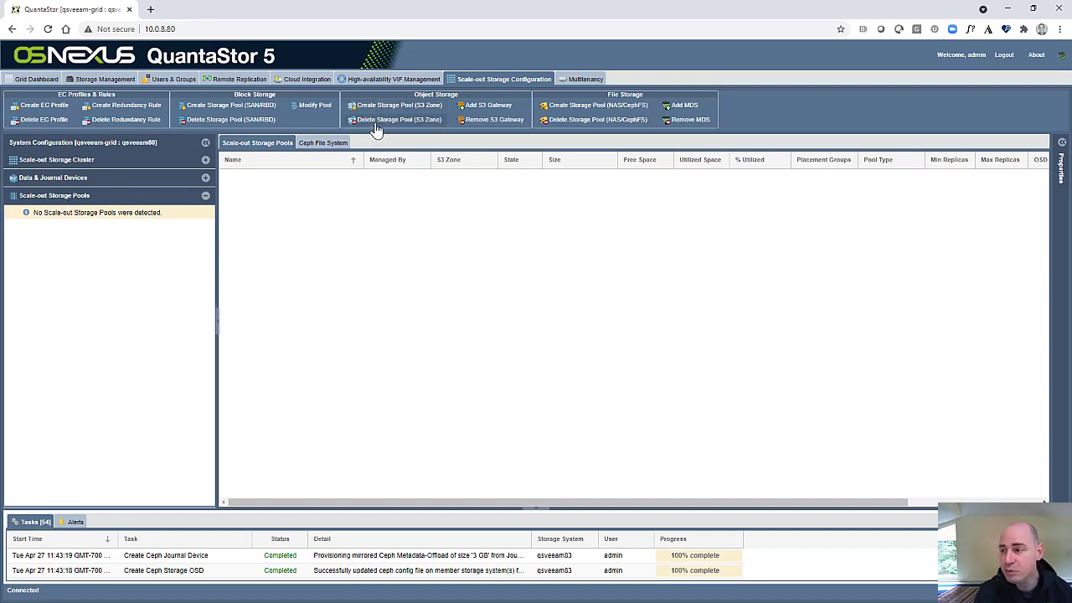
Step: Create the S3 zone storage pool "default" on cluster-1 with an erasure layout of 2 data and 2 code chunks and a 50% scaling factor
{"action": "left_click", "coordinate": [399, 109]}
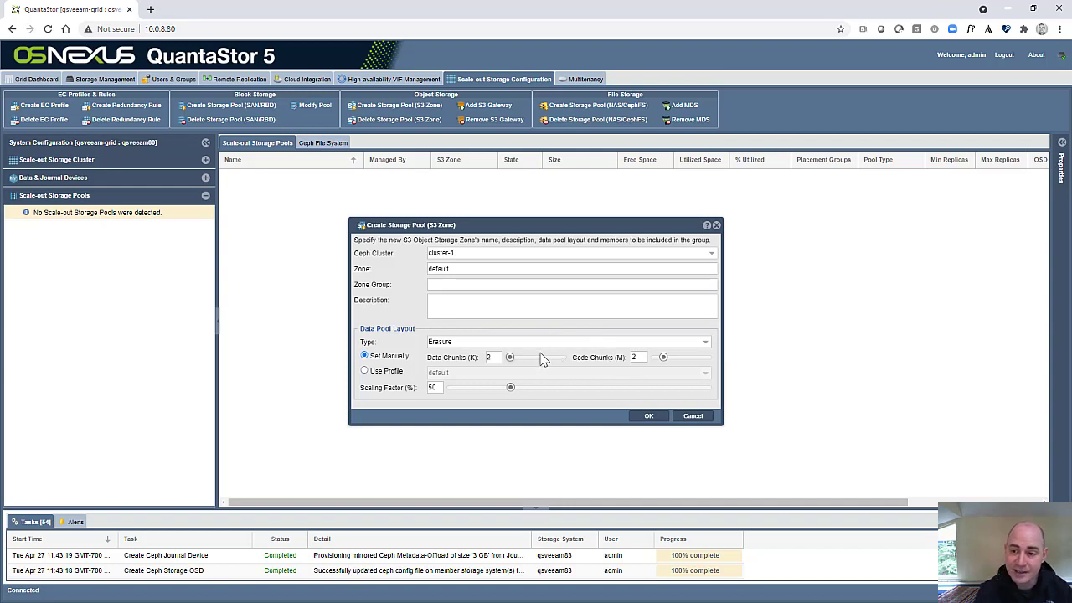
{"action": "left_click", "coordinate": [648, 416]}
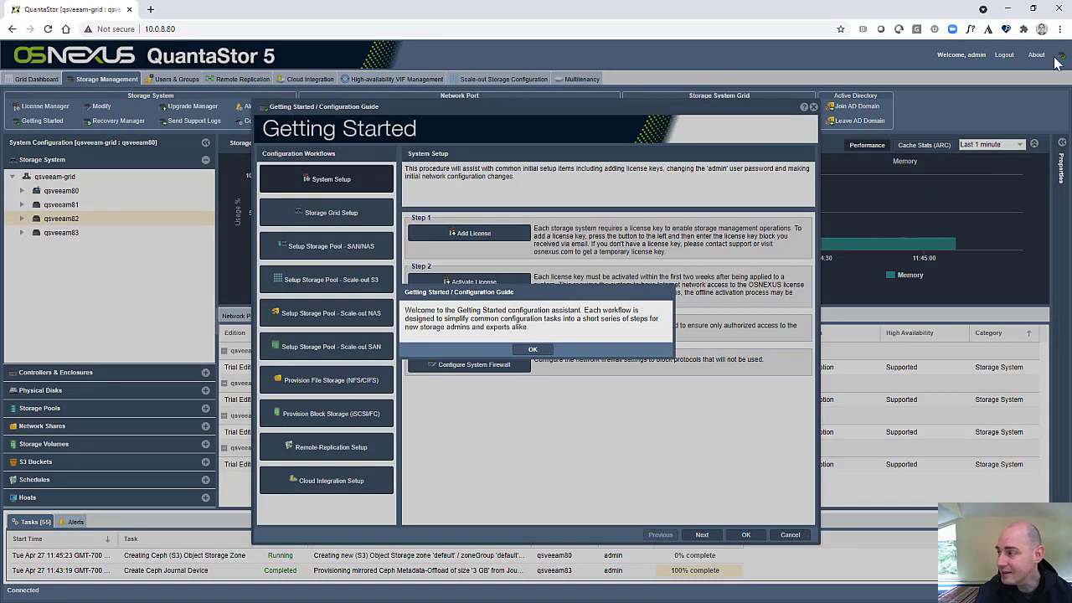
Step: Dismiss the configuration guide's welcome message and view the Scale-out S3 storage pool setup workflow
{"action": "left_click", "coordinate": [531, 351]}
{"action": "left_click", "coordinate": [356, 287]}
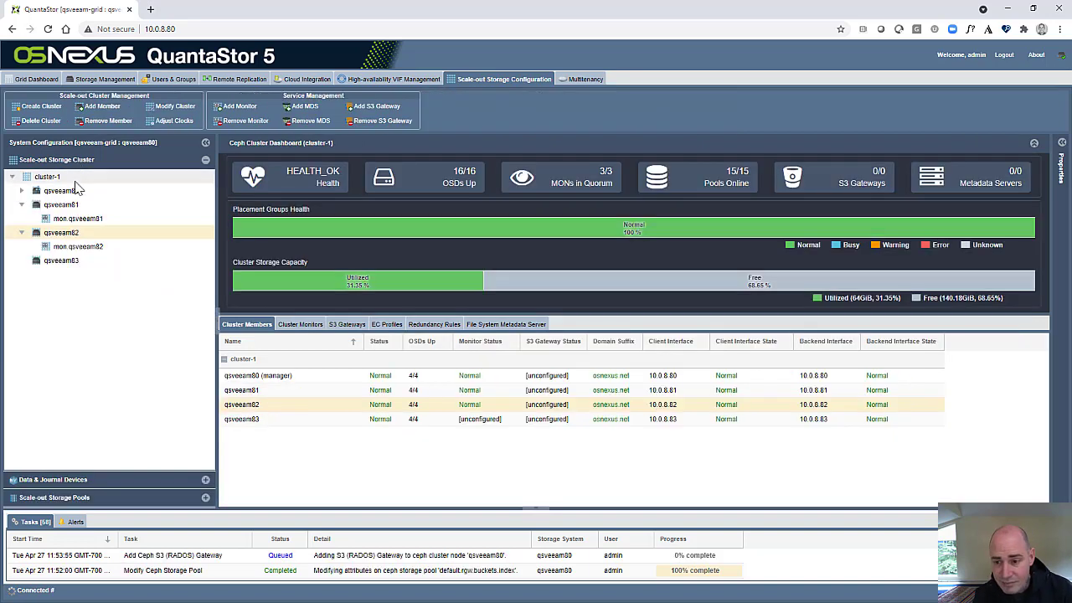
Step: Add an S3 gateway on cluster member qsveeam81, using the beast engine in https mode
{"action": "left_click", "coordinate": [64, 192]}
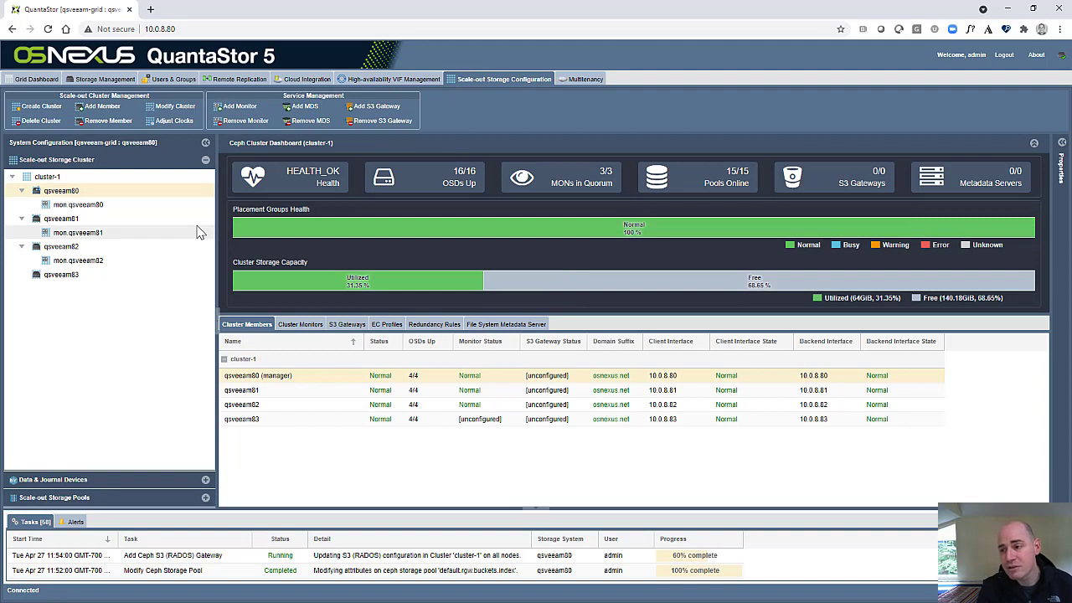
{"action": "left_click", "coordinate": [379, 108]}
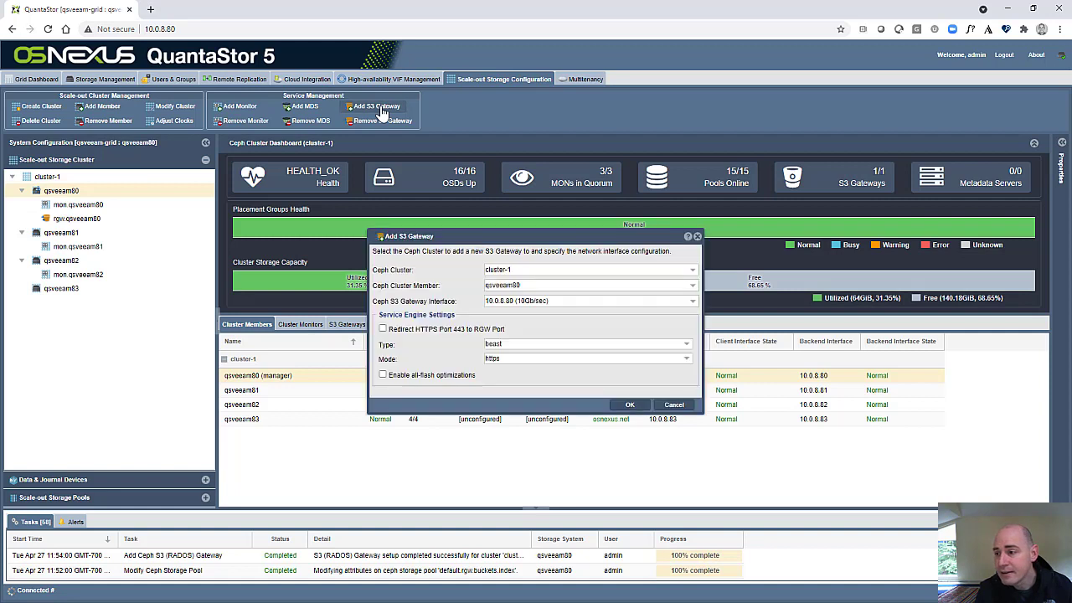
{"action": "left_click", "coordinate": [524, 286]}
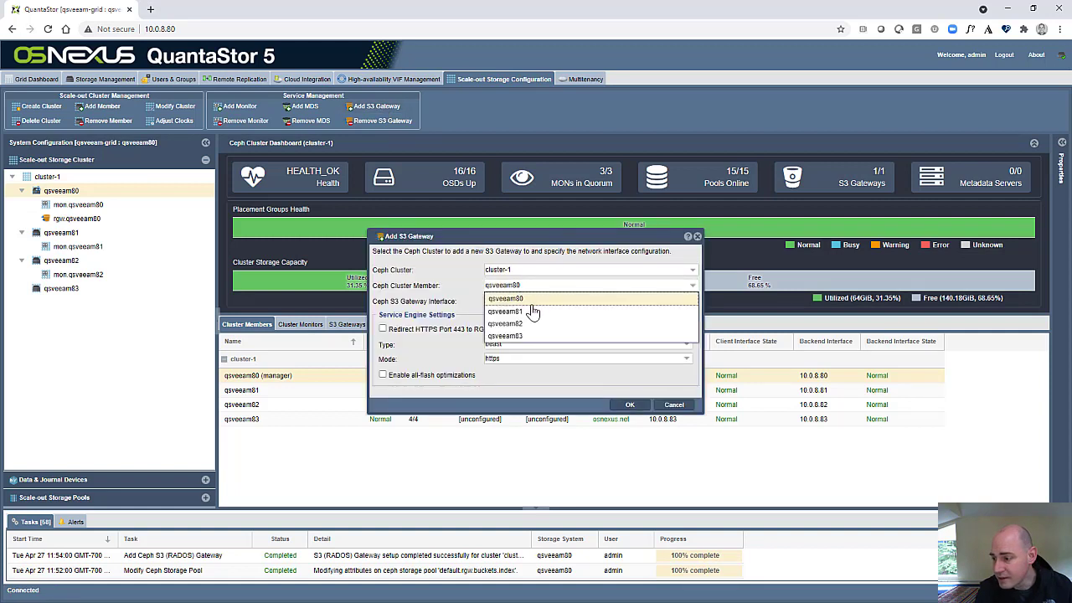
{"action": "left_click", "coordinate": [533, 307]}
{"action": "left_click", "coordinate": [630, 405]}
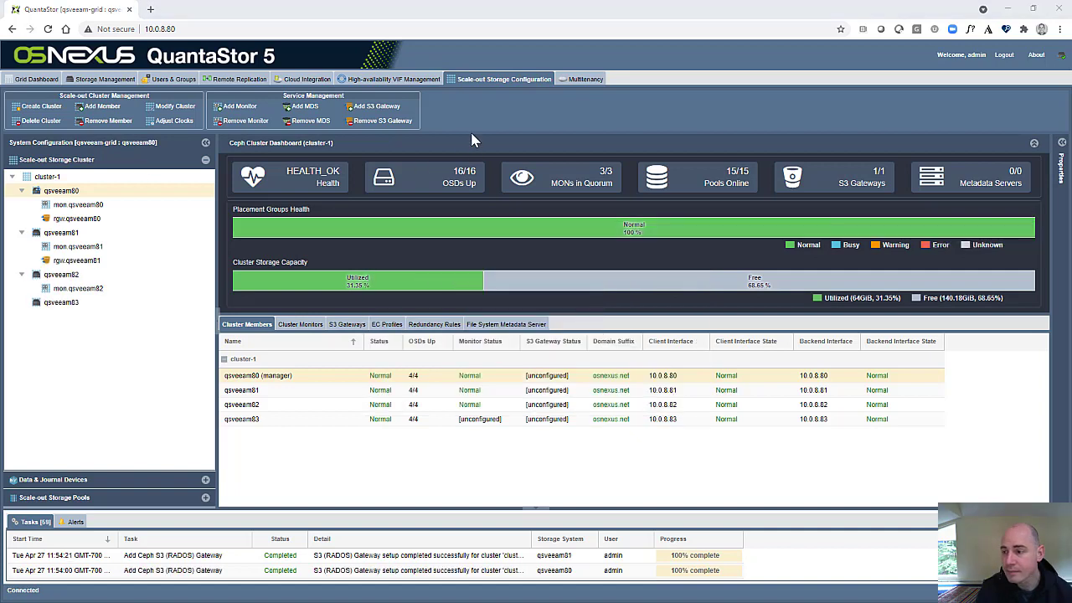
Step: Add an S3 gateway on cluster member qsveeam82 with interface 10.0.8.82, using the beast engine in https mode
{"action": "left_click", "coordinate": [377, 107]}
{"action": "left_click", "coordinate": [512, 285]}
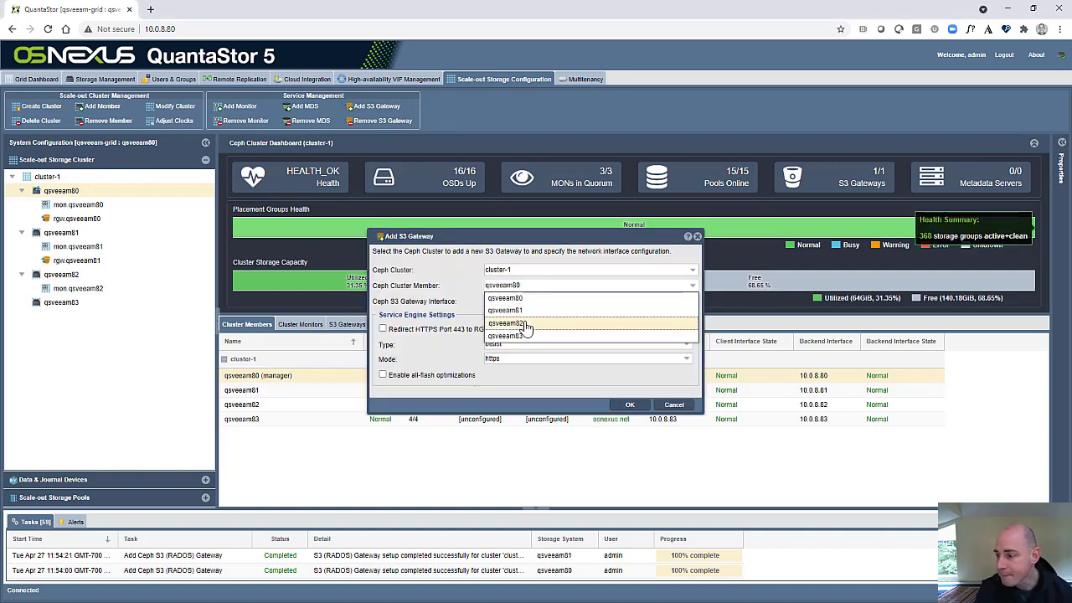
{"action": "left_click", "coordinate": [526, 323]}
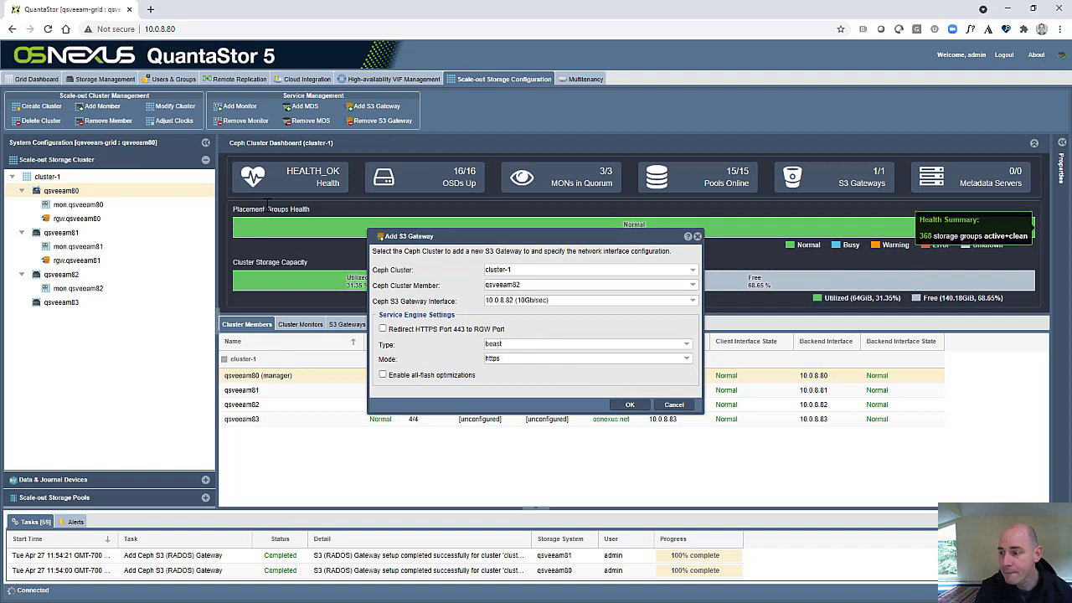
{"action": "left_click", "coordinate": [628, 405]}
Step: Add an S3 gateway on cluster member qsveeam83 with interface 10.0.8.83, using the beast engine in https mode
{"action": "left_click", "coordinate": [377, 109]}
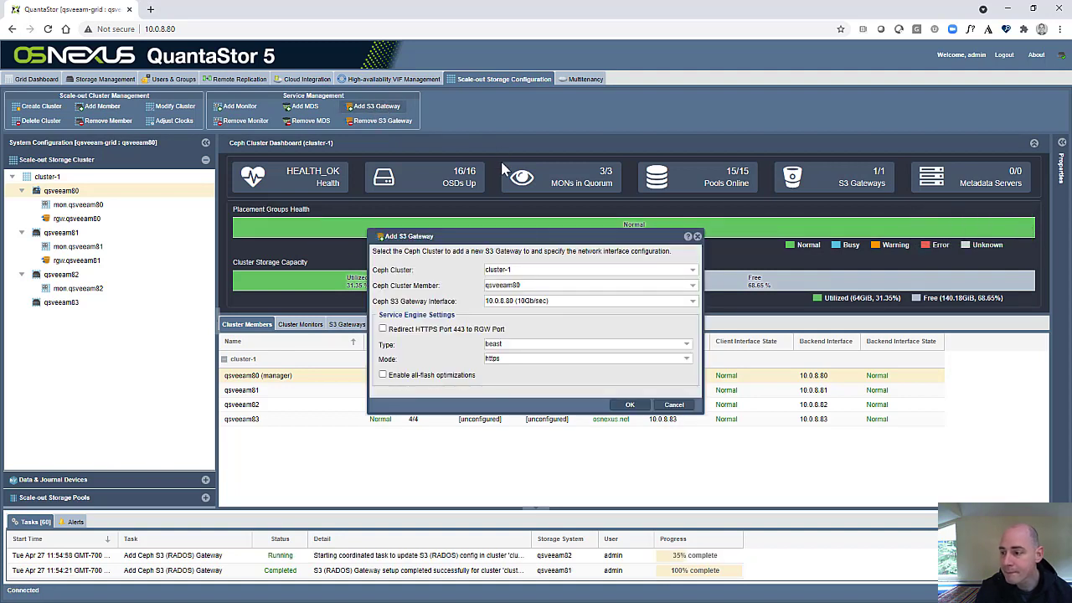
{"action": "left_click", "coordinate": [545, 301]}
{"action": "left_click", "coordinate": [515, 285]}
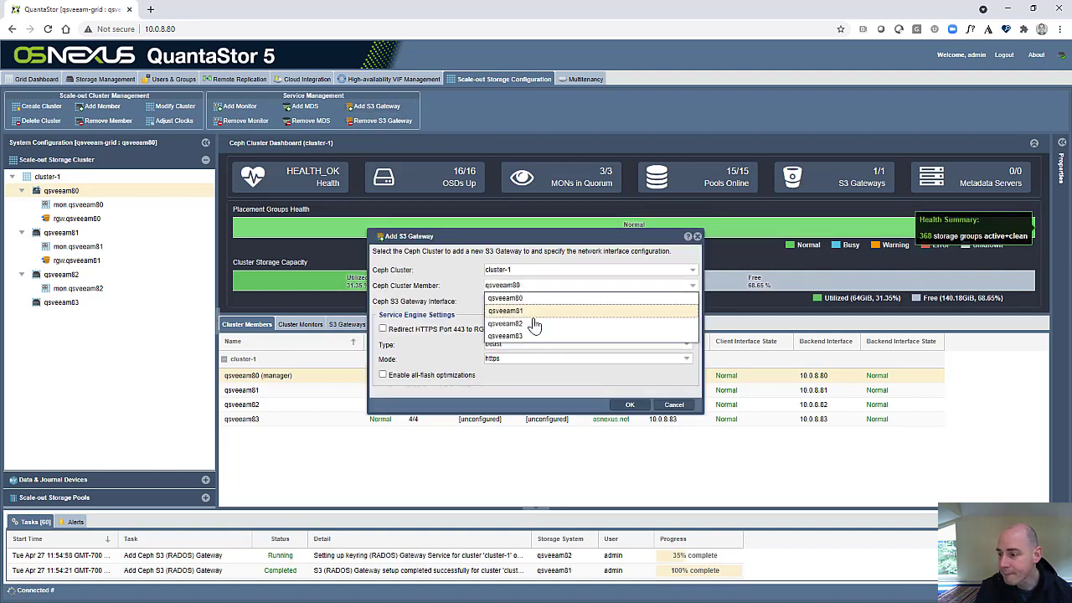
{"action": "left_click", "coordinate": [534, 334]}
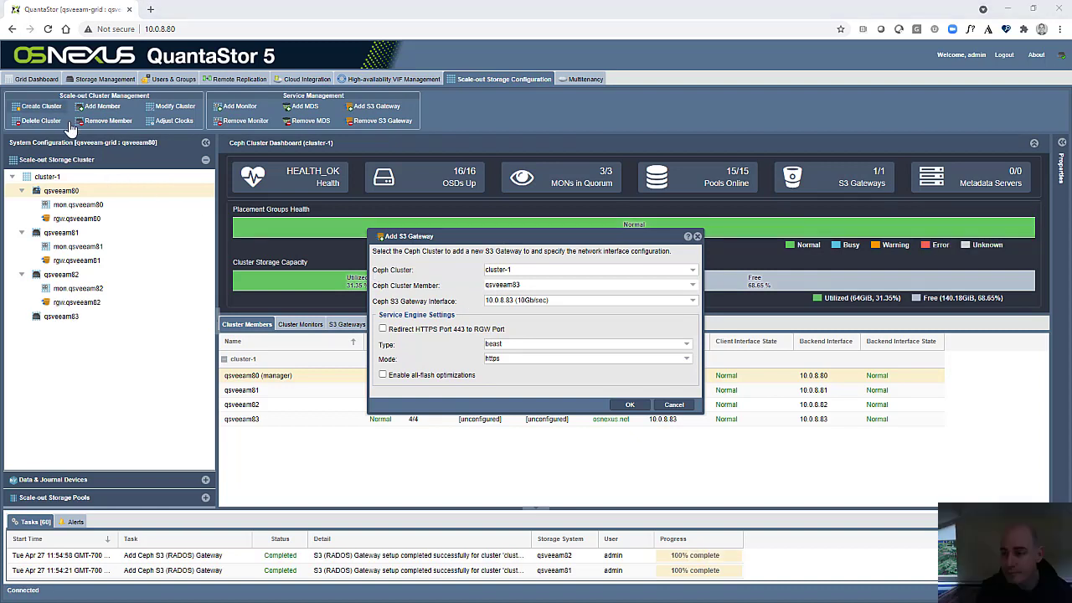
{"action": "left_click", "coordinate": [631, 406]}
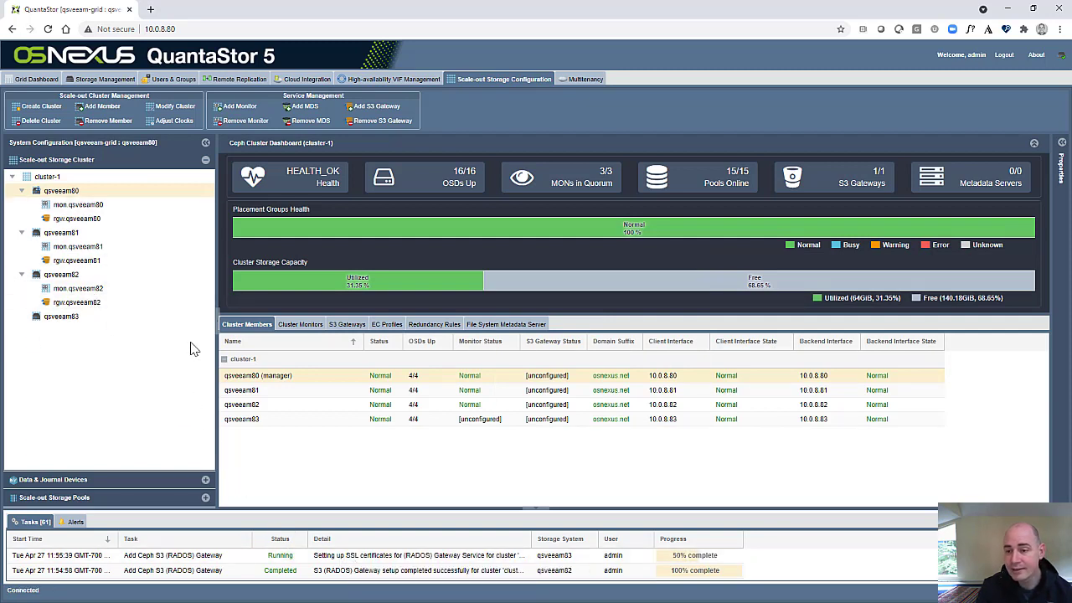
Step: Create the S3 user veeamadmin on cluster-1 with display name "Veeam Admin" and auto-generated access and secret keys
{"action": "left_click", "coordinate": [167, 79]}
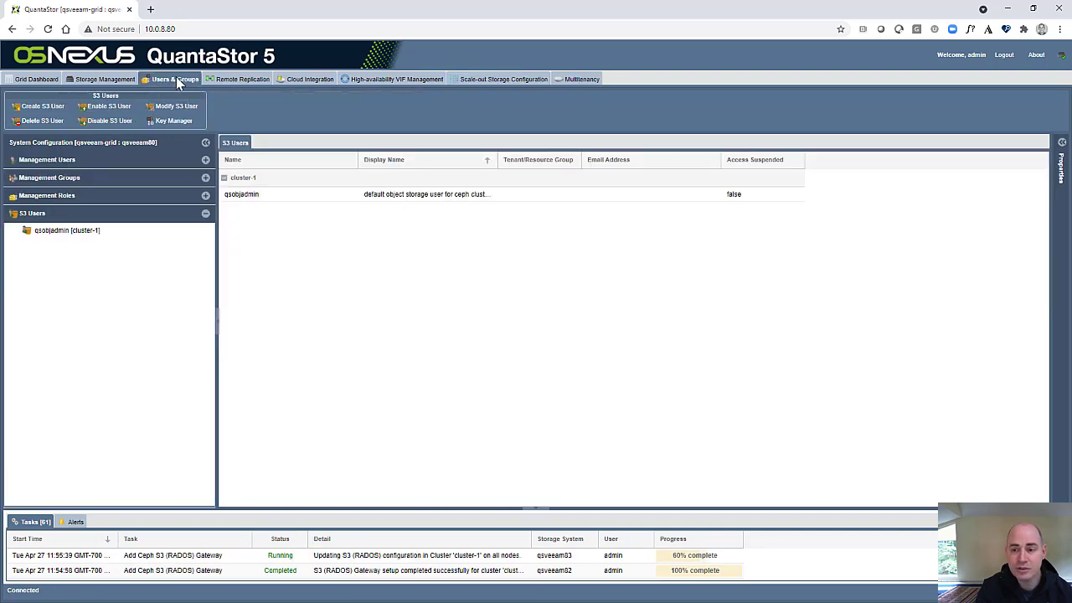
{"action": "right_click", "coordinate": [62, 268]}
{"action": "left_click", "coordinate": [84, 274]}
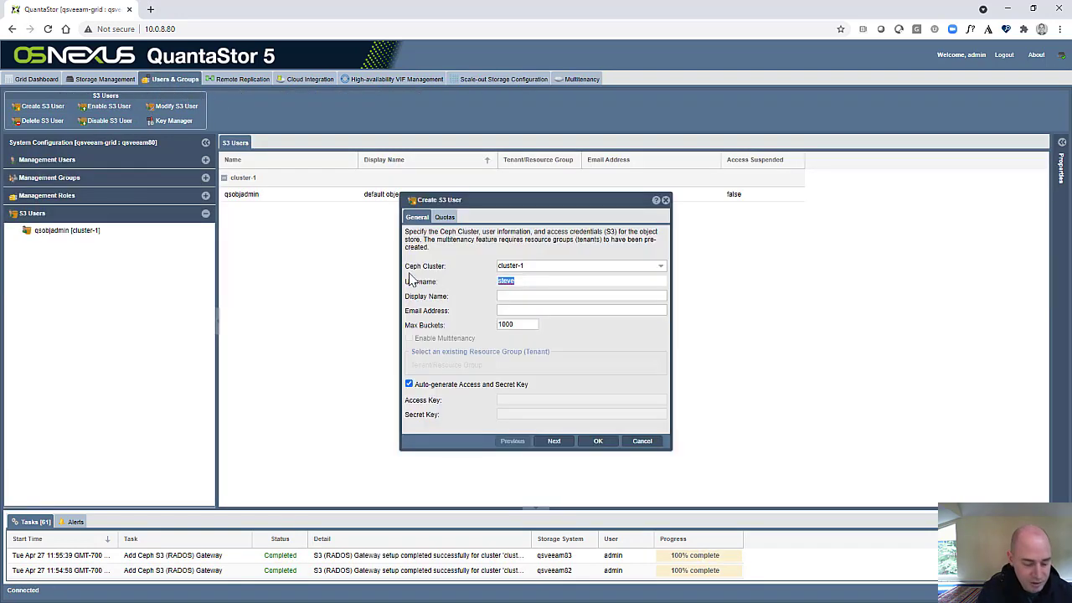
{"action": "type", "text": "vee"}
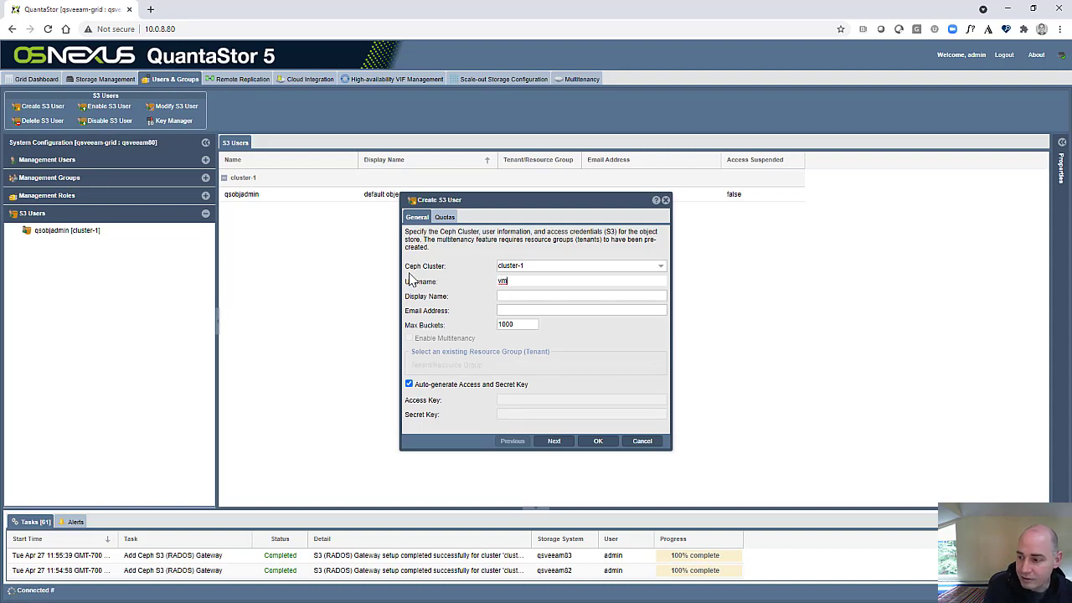
{"action": "type", "text": "amadmin"}
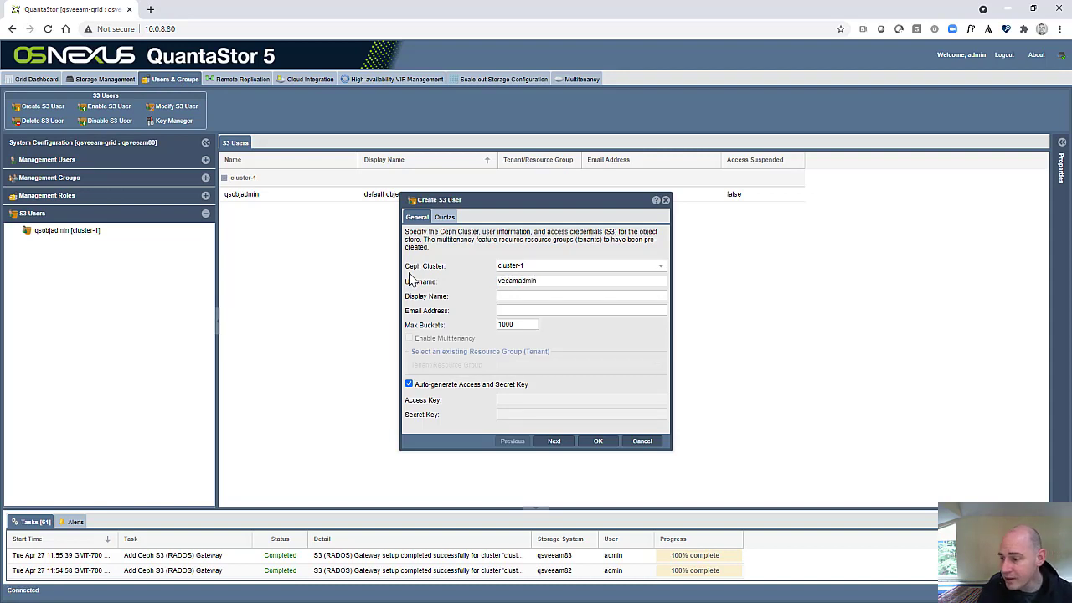
{"action": "left_click", "coordinate": [525, 298]}
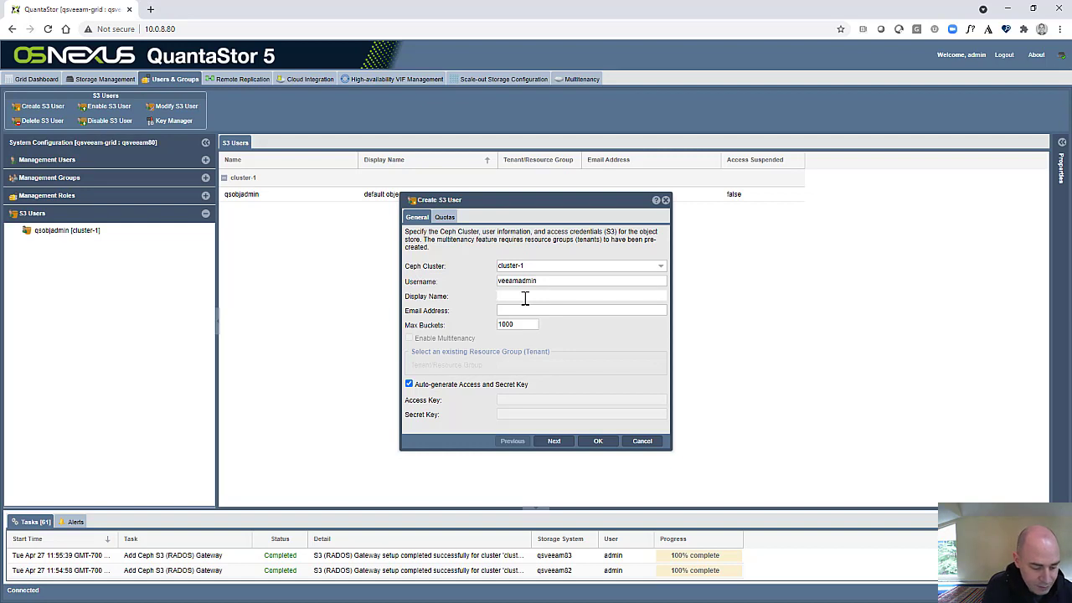
{"action": "type", "text": "V"}
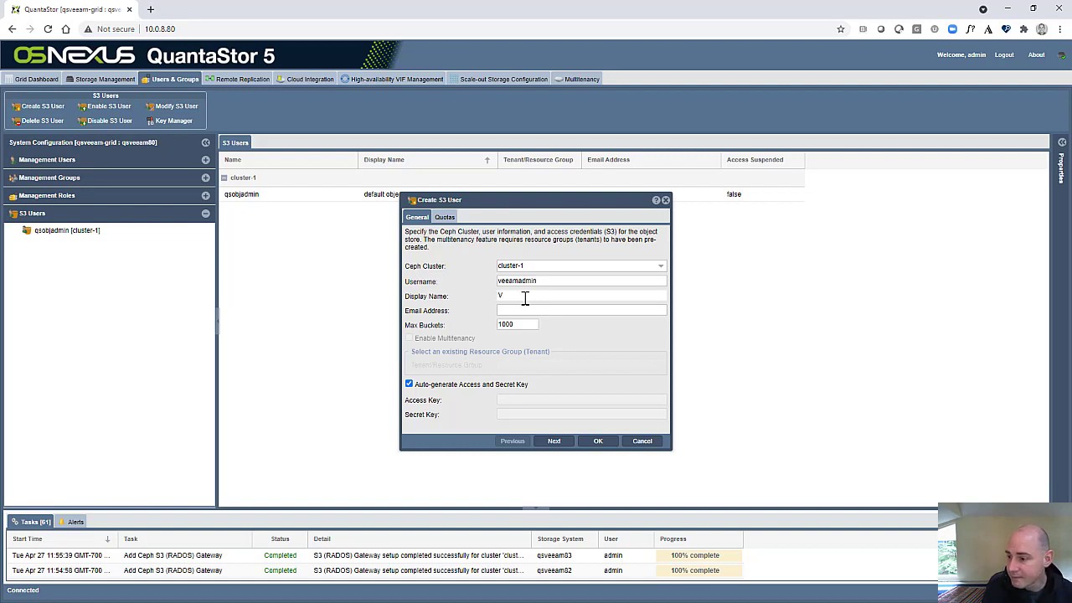
{"action": "type", "text": "eeam Admin"}
{"action": "key", "text": "Tab"}
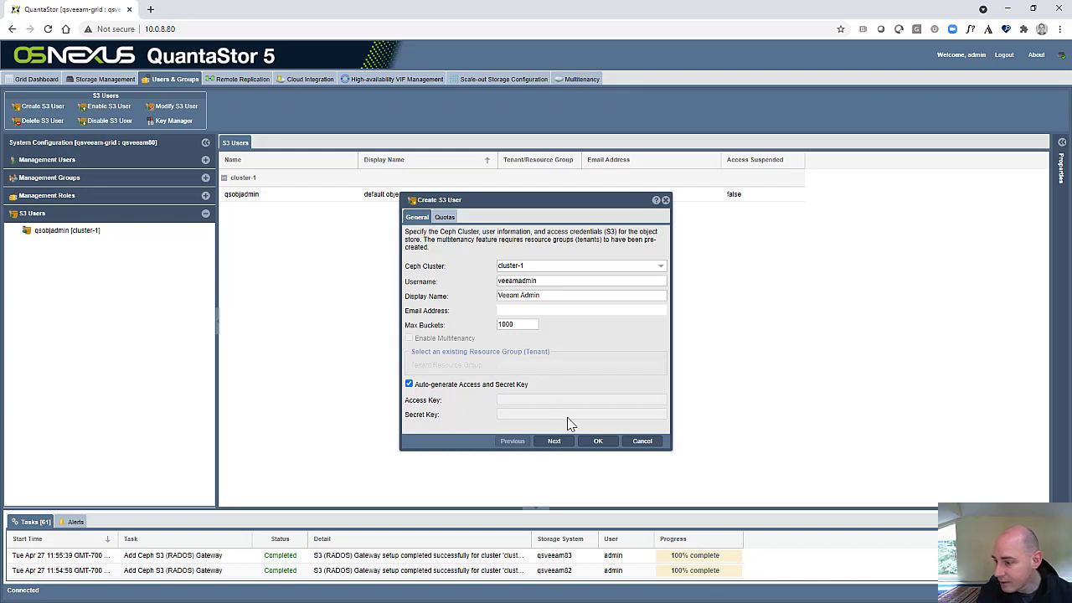
{"action": "left_click", "coordinate": [598, 444]}
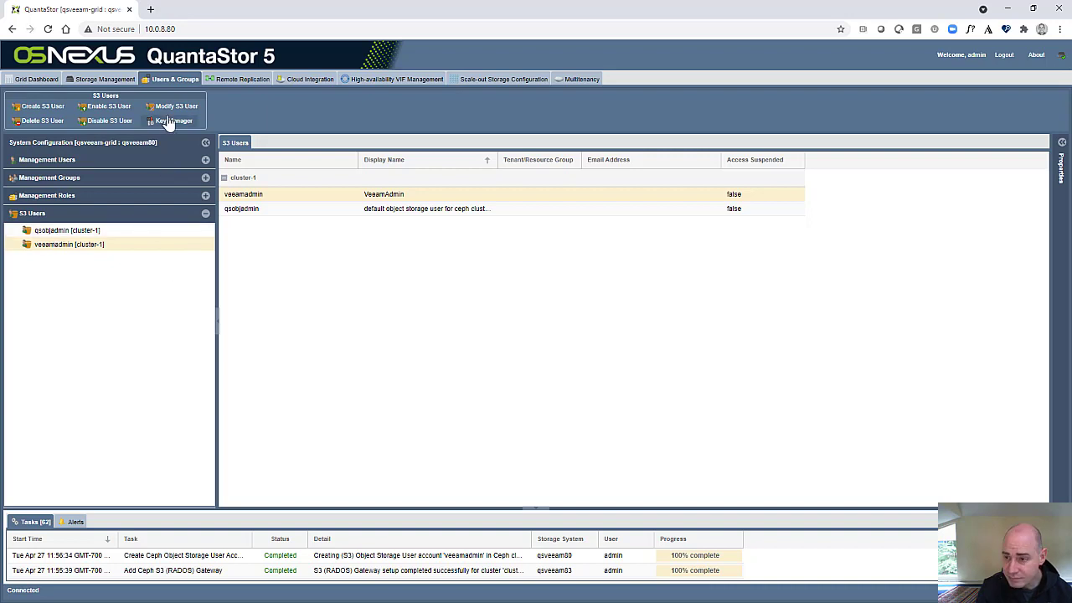
Step: Start creating an S3 bucket named veeam-bacrep on cluster-1
{"action": "left_click", "coordinate": [107, 79]}
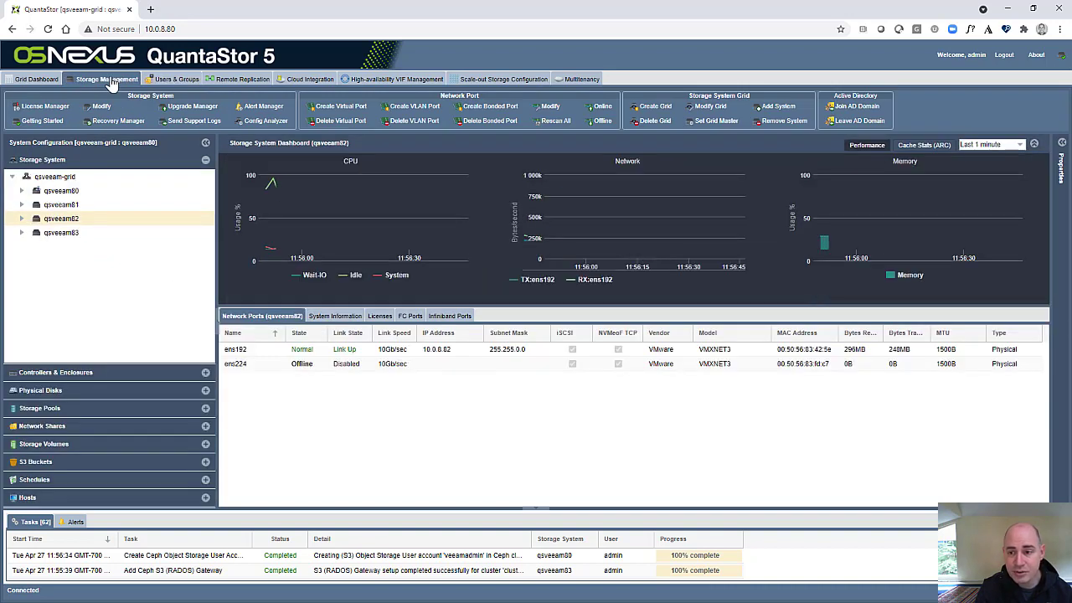
{"action": "left_click", "coordinate": [75, 467]}
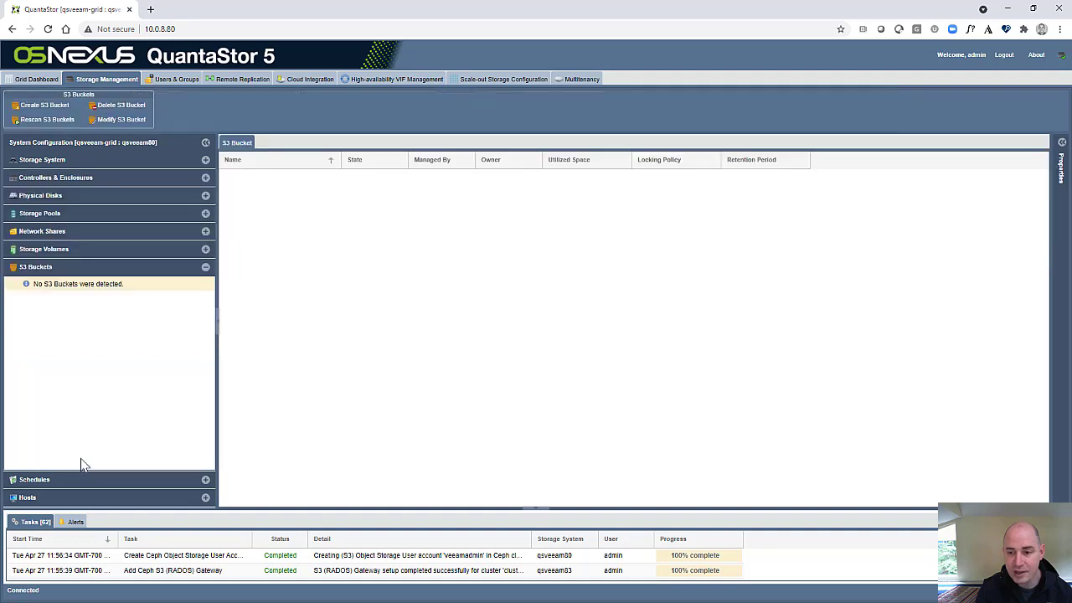
{"action": "left_click", "coordinate": [46, 105]}
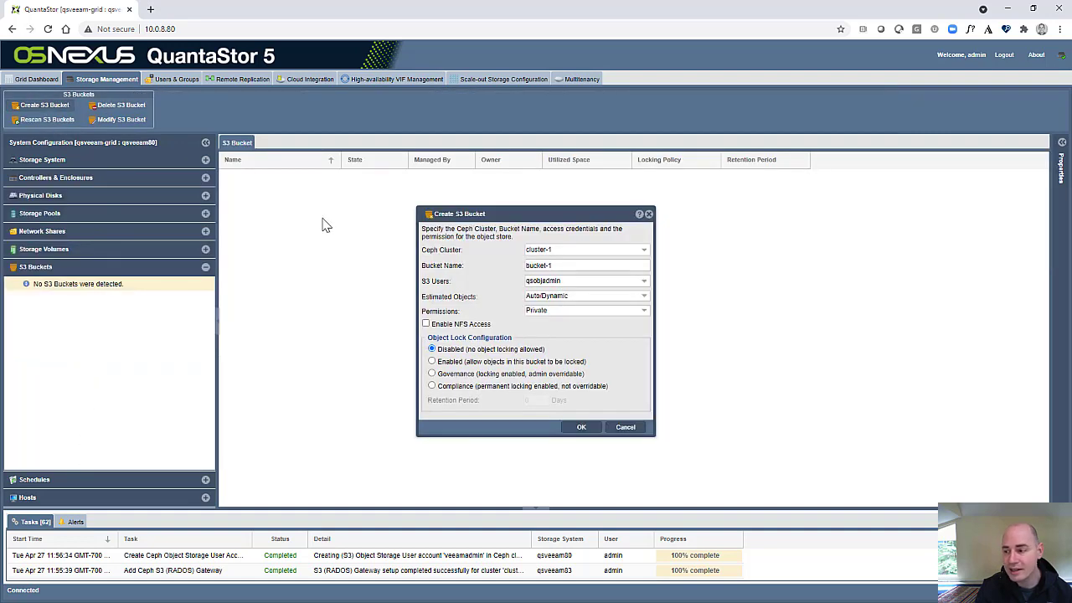
{"action": "type", "text": "veeam-backrep"}
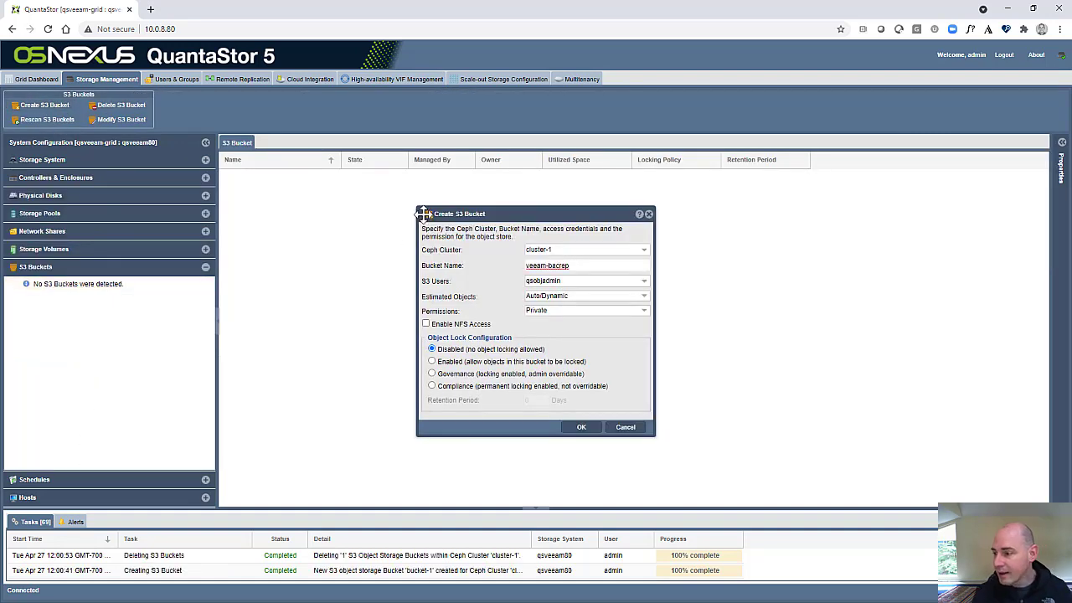
Step: Assign the new bucket to S3 user veeamadmin and set its estimated objects to 10M+ Objects
{"action": "left_click", "coordinate": [542, 280]}
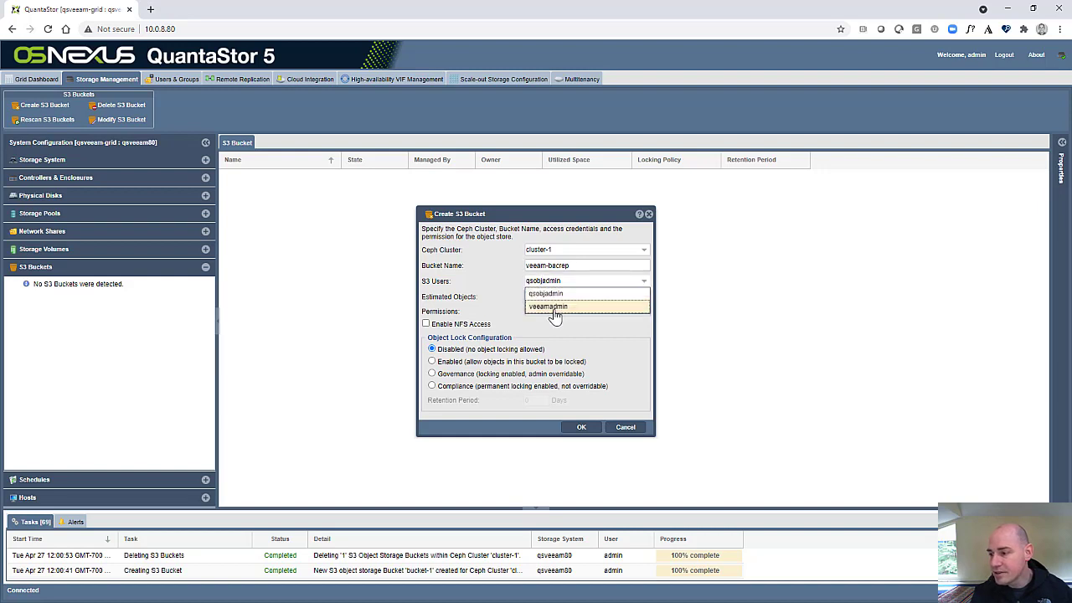
{"action": "left_click", "coordinate": [550, 307]}
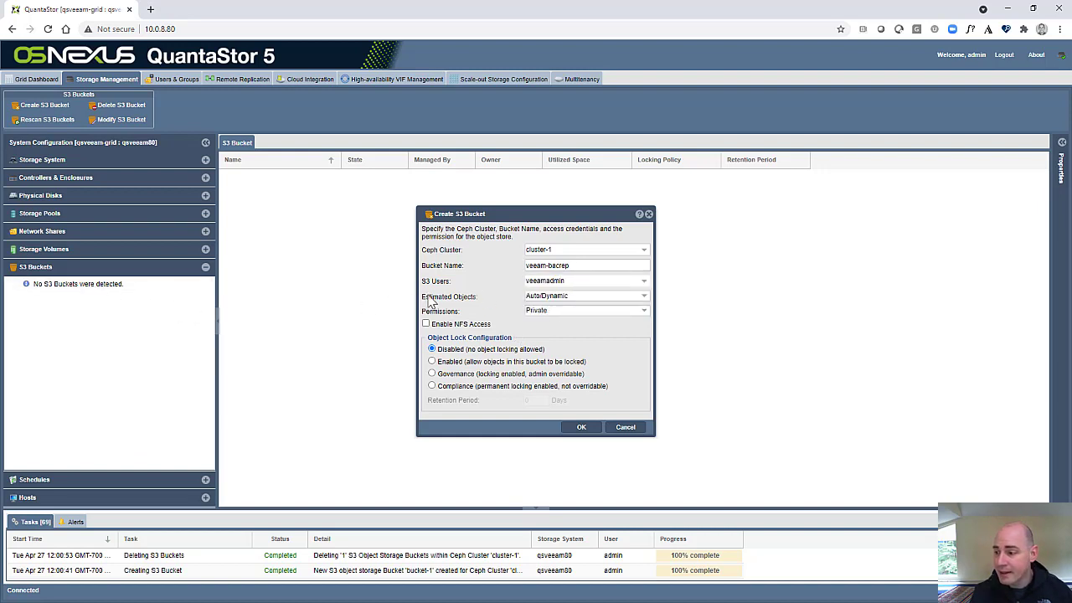
{"action": "left_click", "coordinate": [549, 296]}
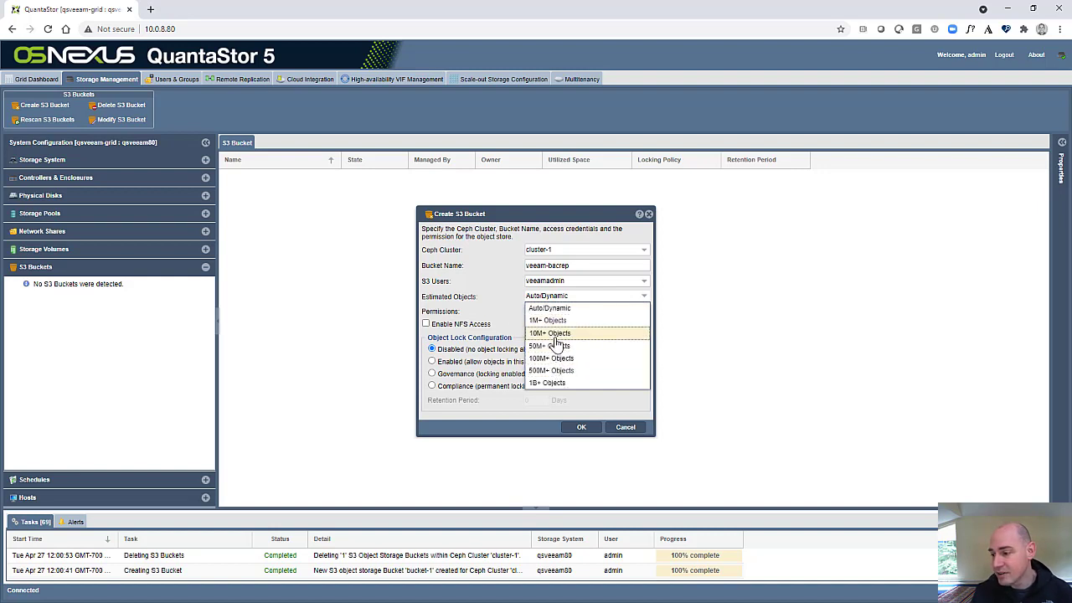
{"action": "left_click", "coordinate": [557, 333]}
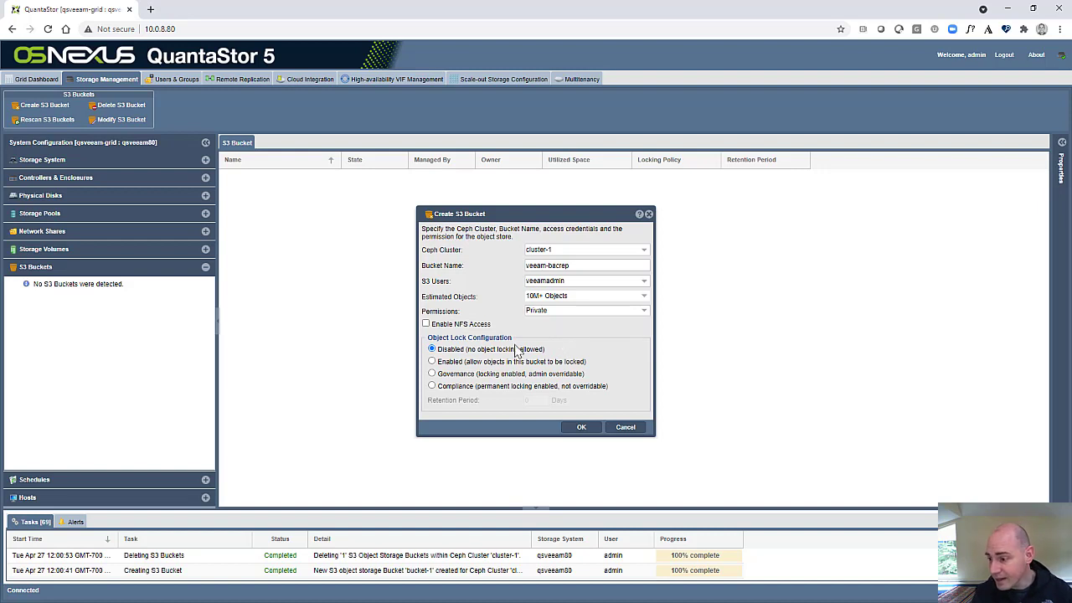
Step: Enable object locking for the veeam-bacrep bucket without a governance or compliance policy and create the bucket
{"action": "left_click", "coordinate": [468, 362]}
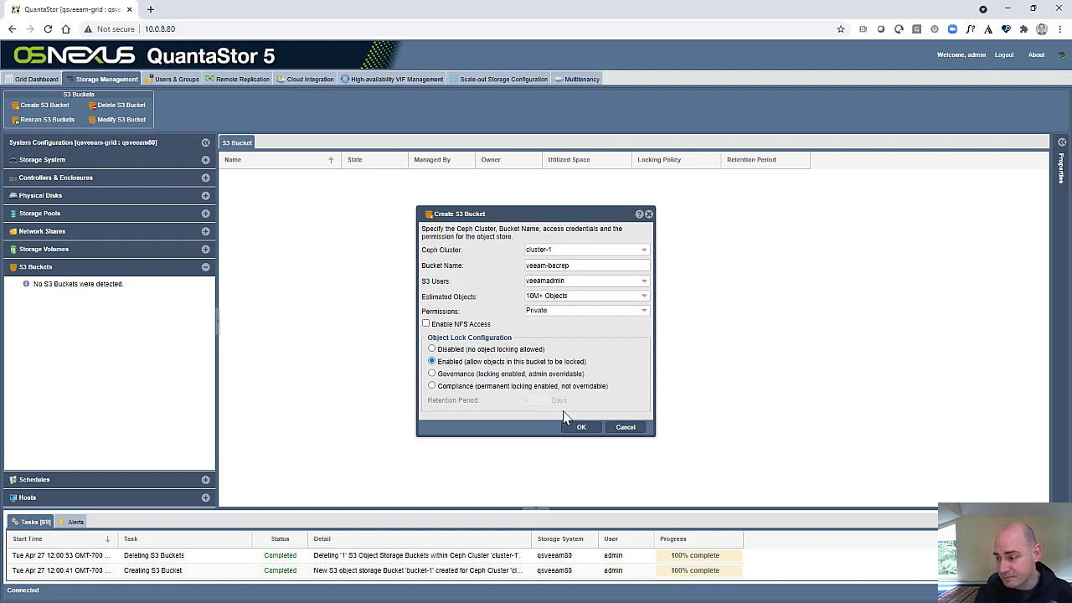
{"action": "left_click", "coordinate": [579, 428]}
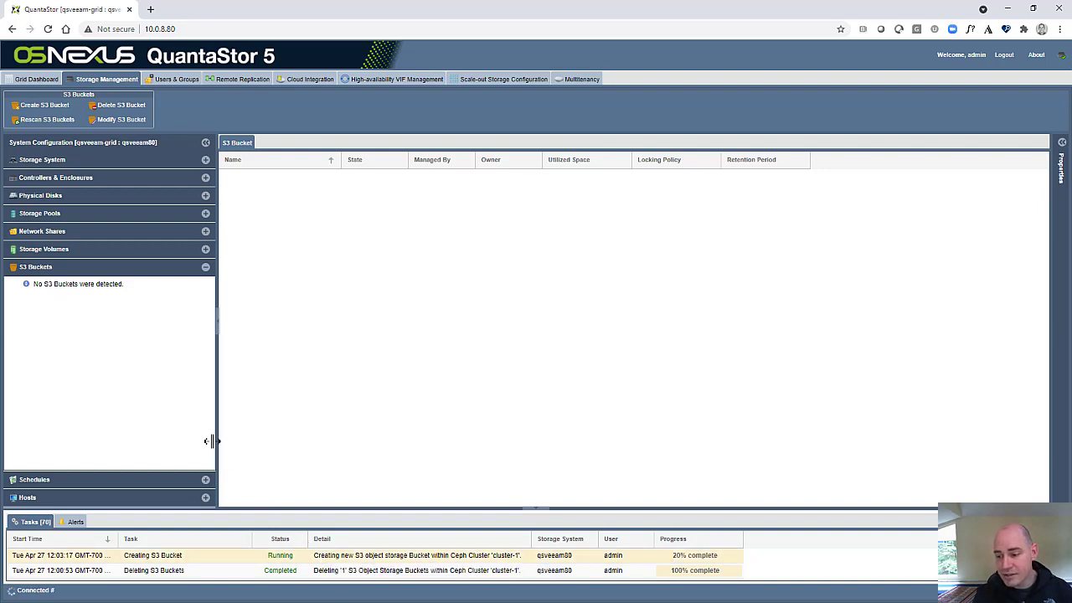
{"action": "left_click", "coordinate": [71, 286]}
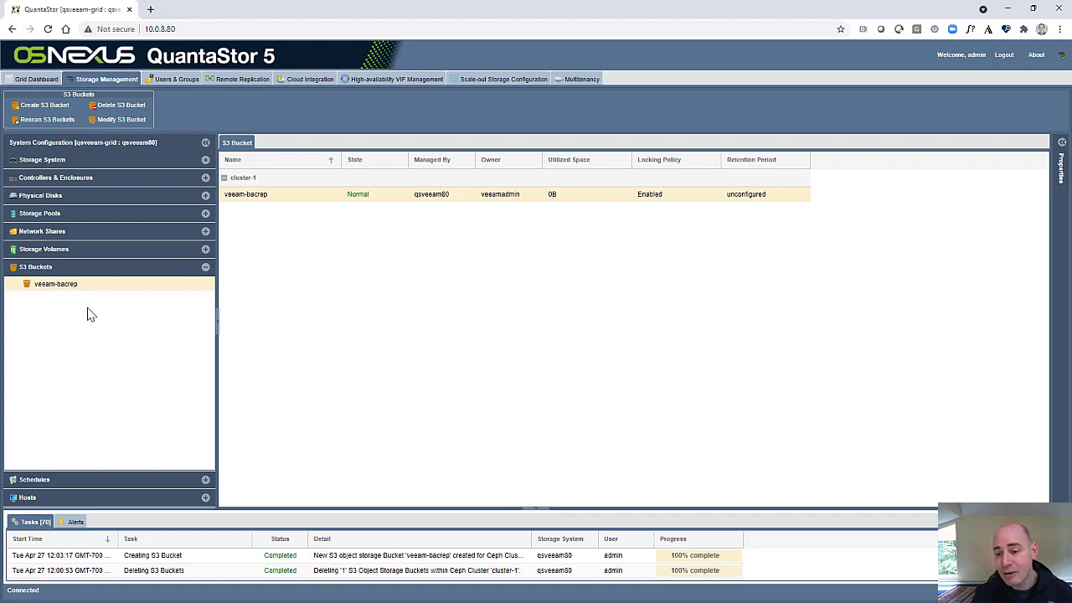
Step: Start a NAS/CephFS storage pool and accept the offer to add a metadata server (MDS) on cluster-1 member qsveeam80
{"action": "left_click", "coordinate": [503, 78]}
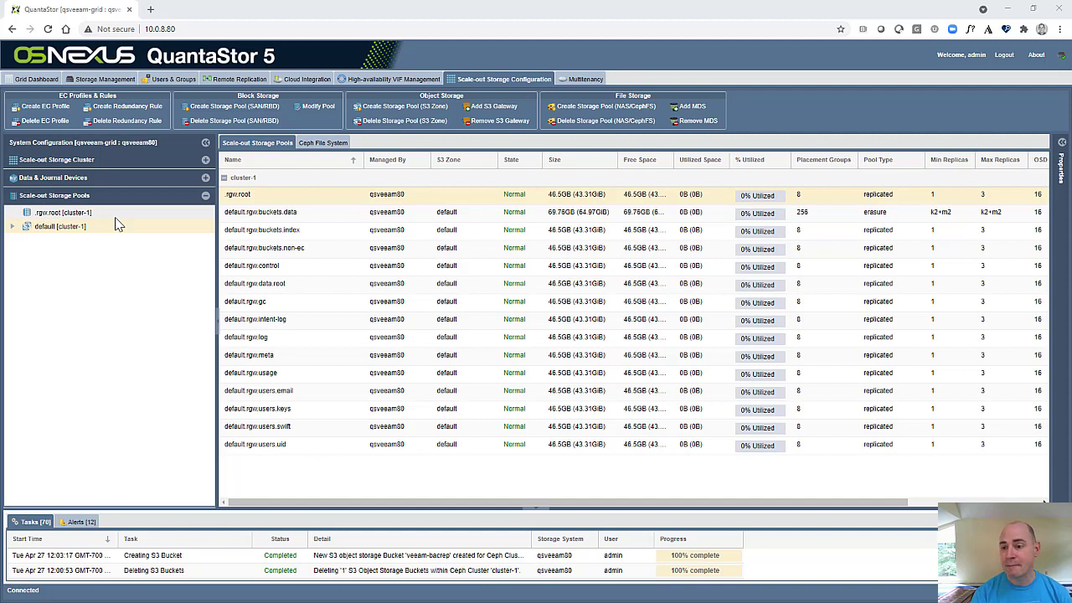
{"action": "right_click", "coordinate": [134, 204]}
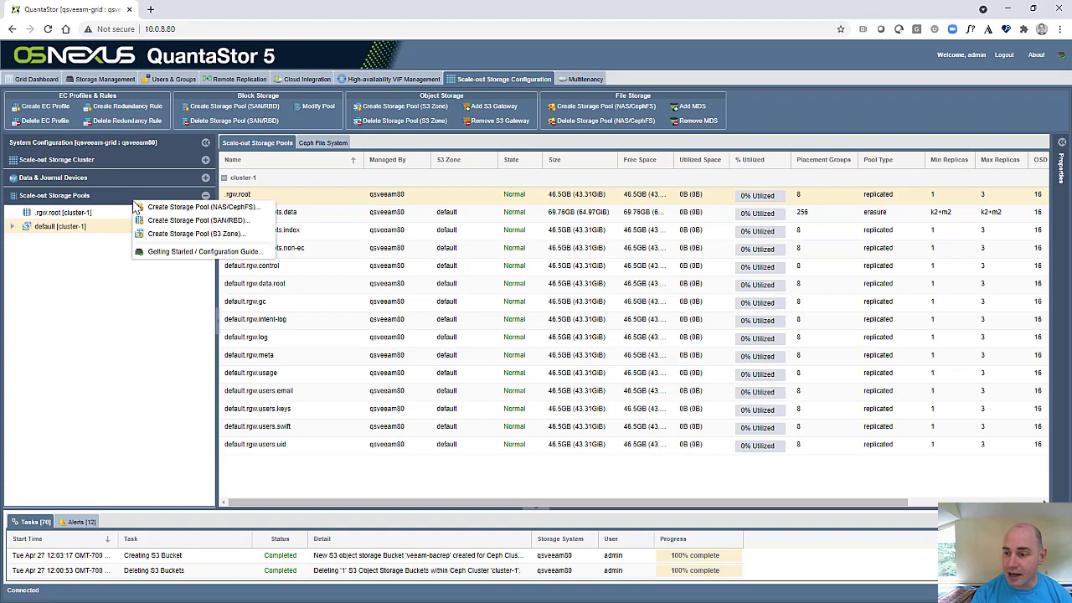
{"action": "left_click", "coordinate": [166, 210]}
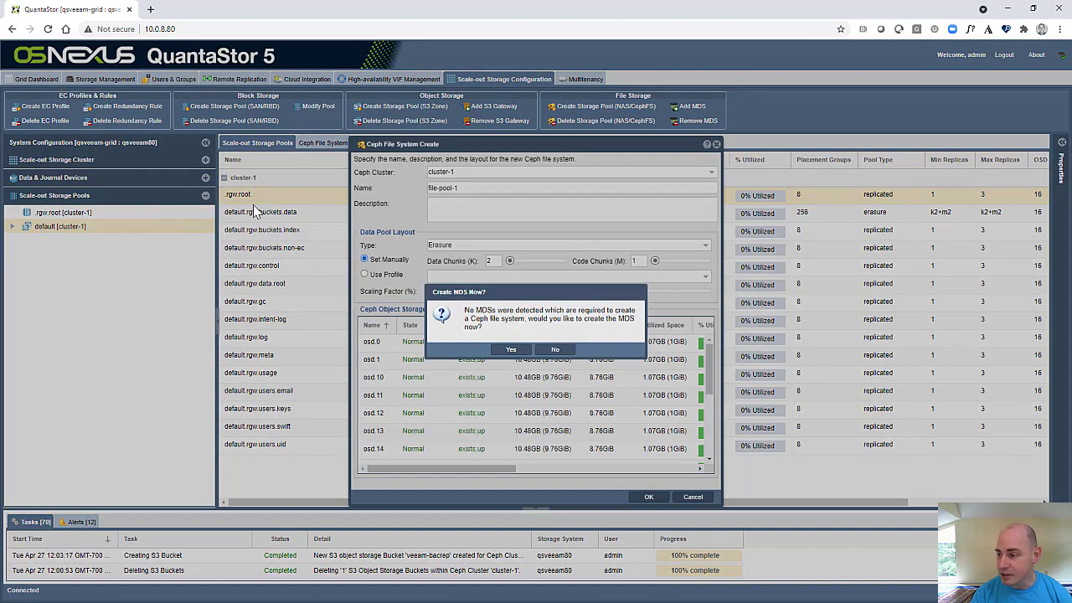
{"action": "left_click", "coordinate": [511, 349]}
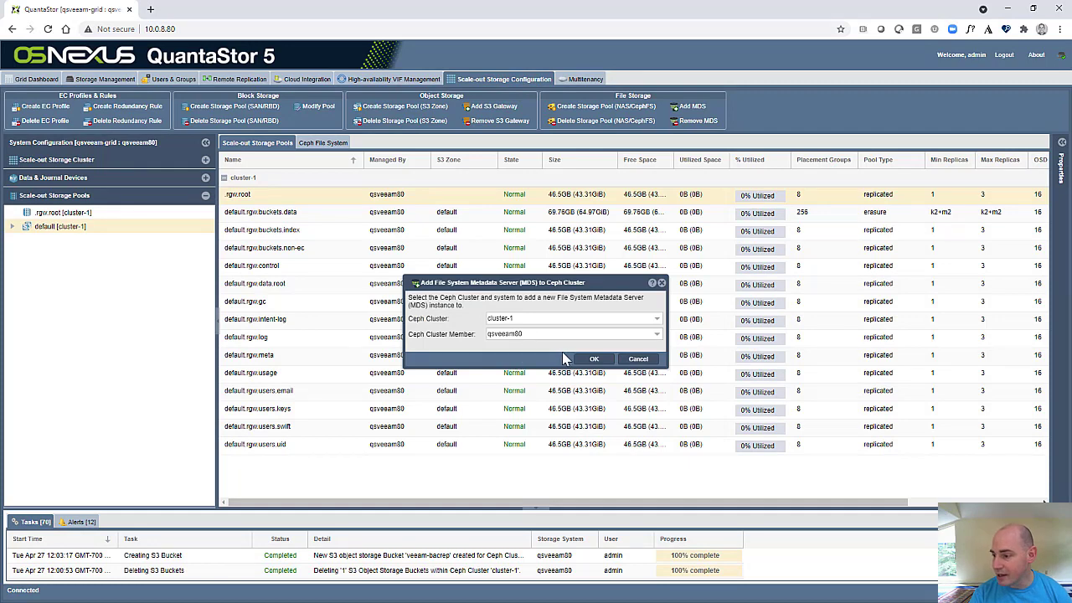
{"action": "left_click", "coordinate": [591, 359]}
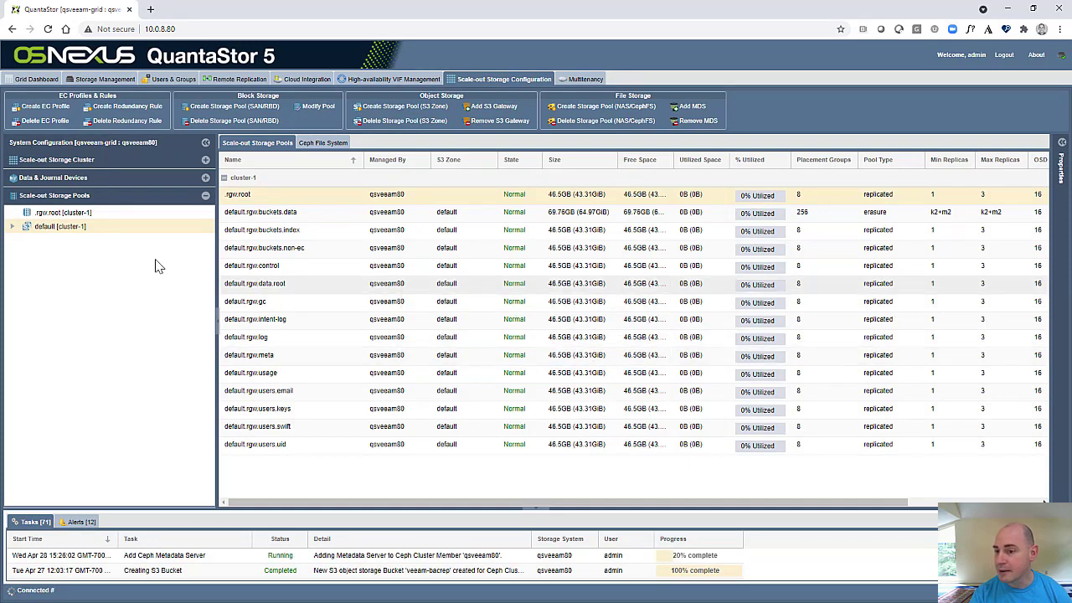
Step: Add a file system metadata server (MDS) to cluster-1 on member qsveeam81
{"action": "left_click", "coordinate": [48, 160]}
{"action": "double_click", "coordinate": [60, 191]}
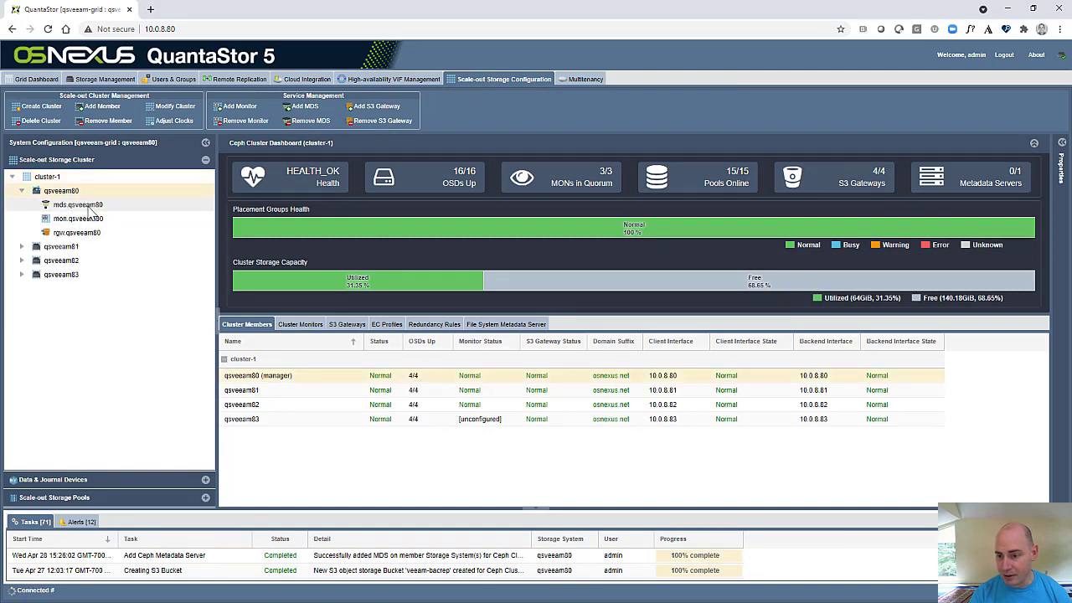
{"action": "double_click", "coordinate": [60, 247]}
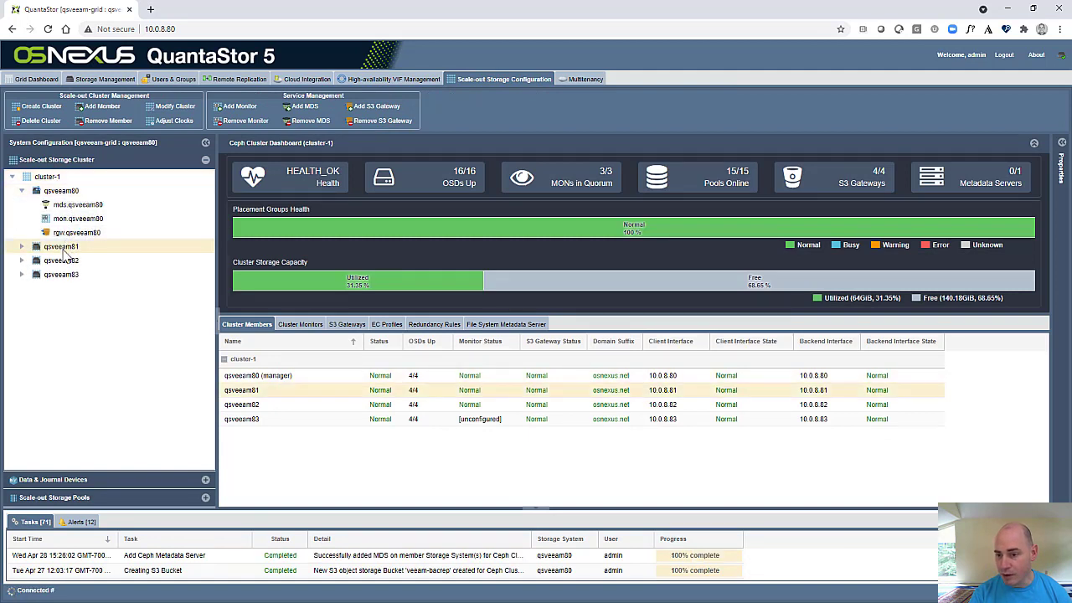
{"action": "left_click", "coordinate": [311, 114]}
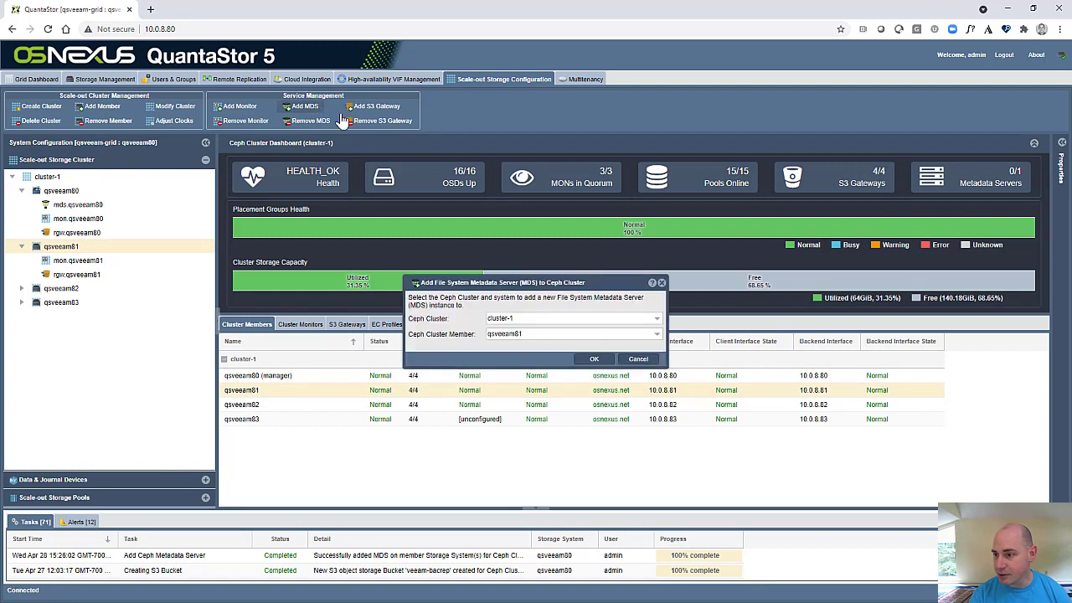
{"action": "left_click", "coordinate": [594, 360]}
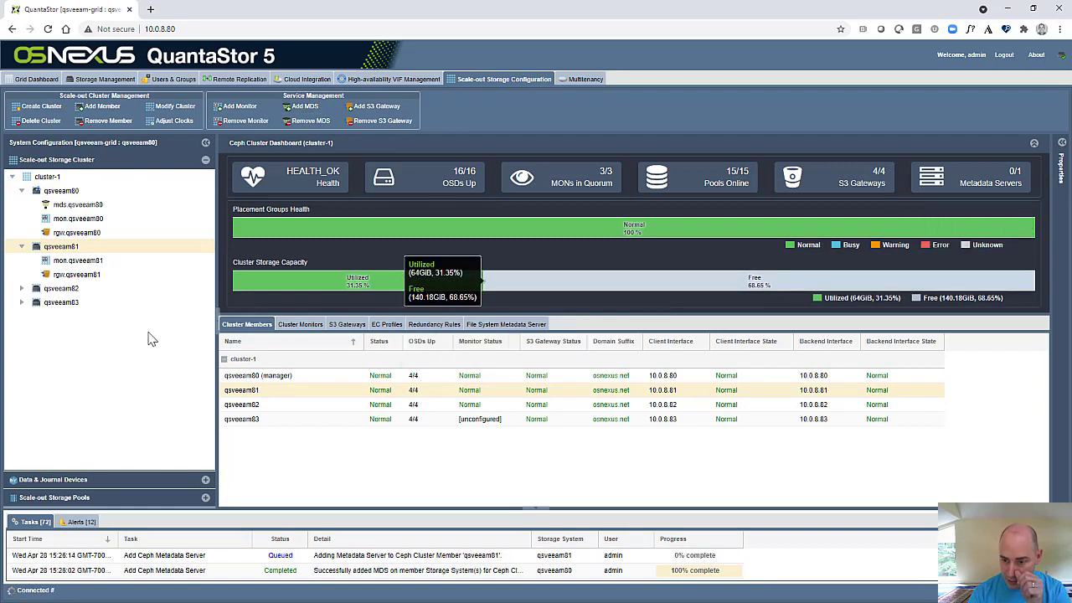
Step: Add another file system metadata server (MDS) to cluster-1, this one on member qsveeam82
{"action": "double_click", "coordinate": [60, 289]}
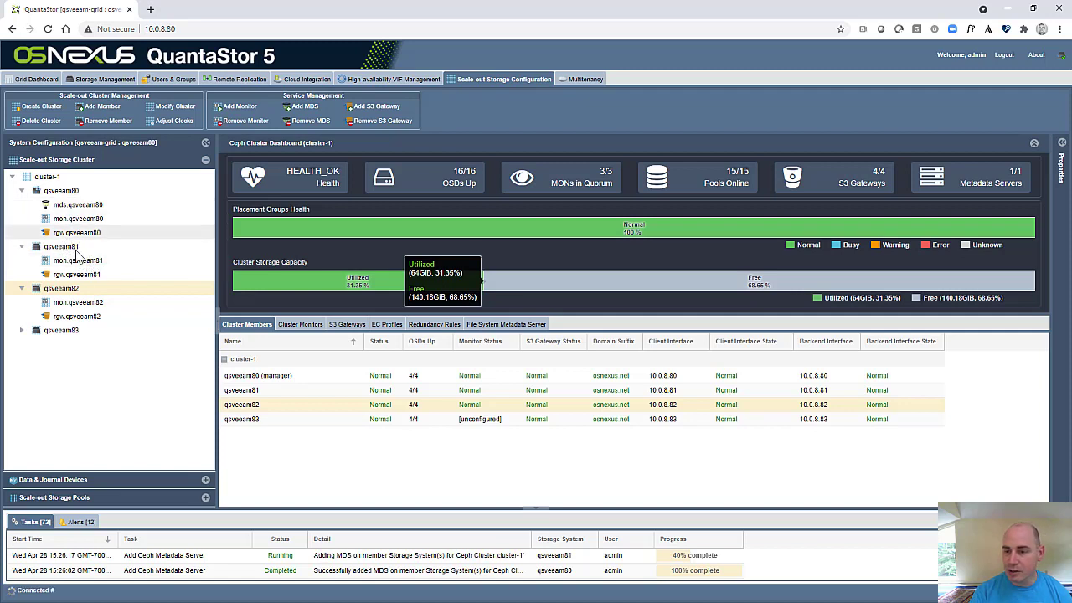
{"action": "left_click", "coordinate": [67, 249]}
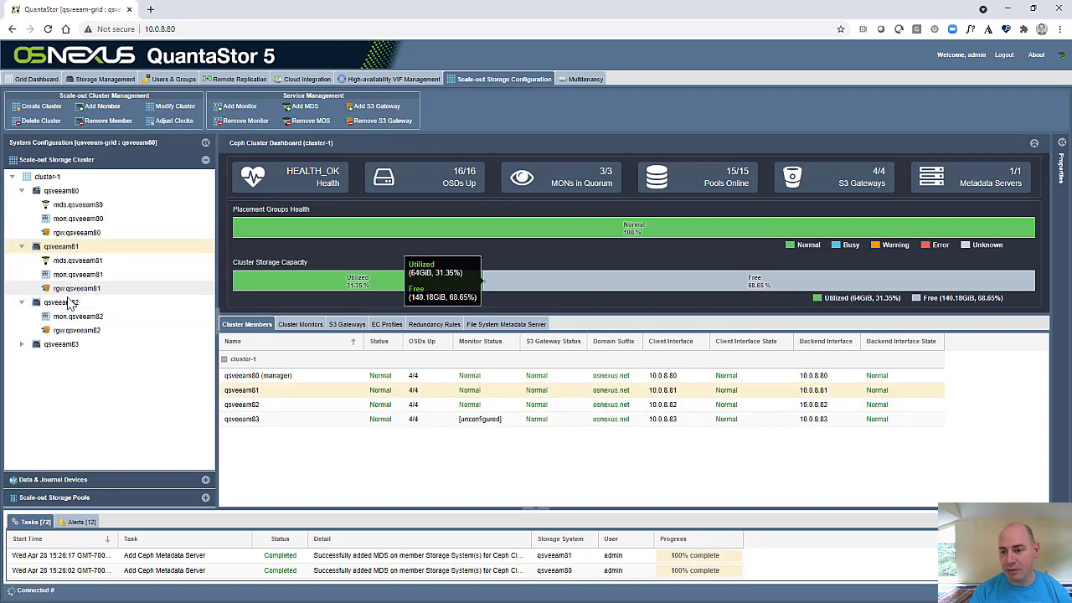
{"action": "left_click", "coordinate": [67, 303]}
{"action": "left_click", "coordinate": [304, 106]}
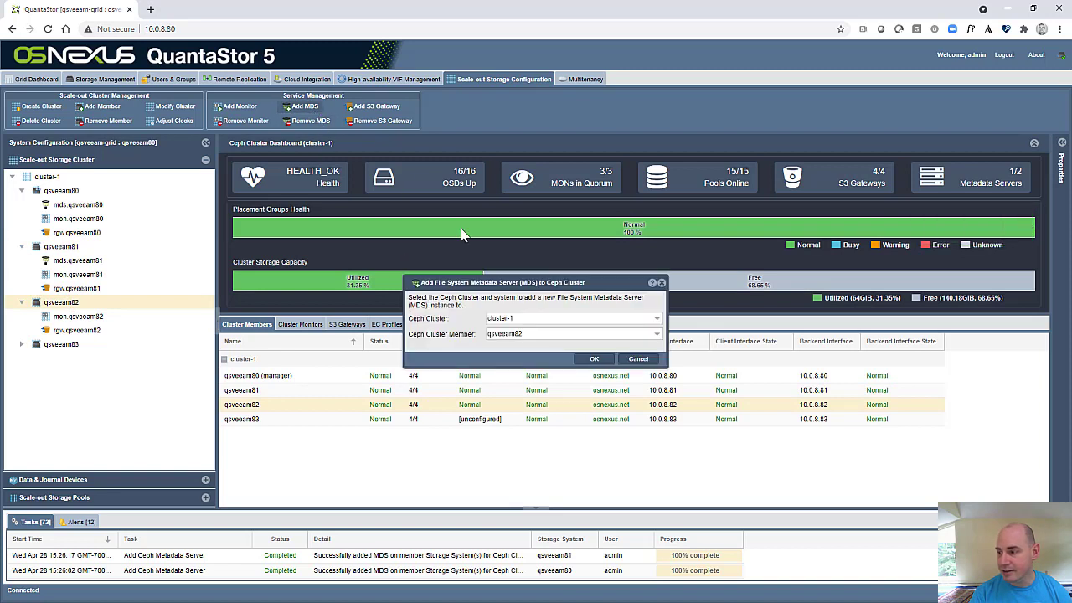
{"action": "left_click", "coordinate": [592, 361]}
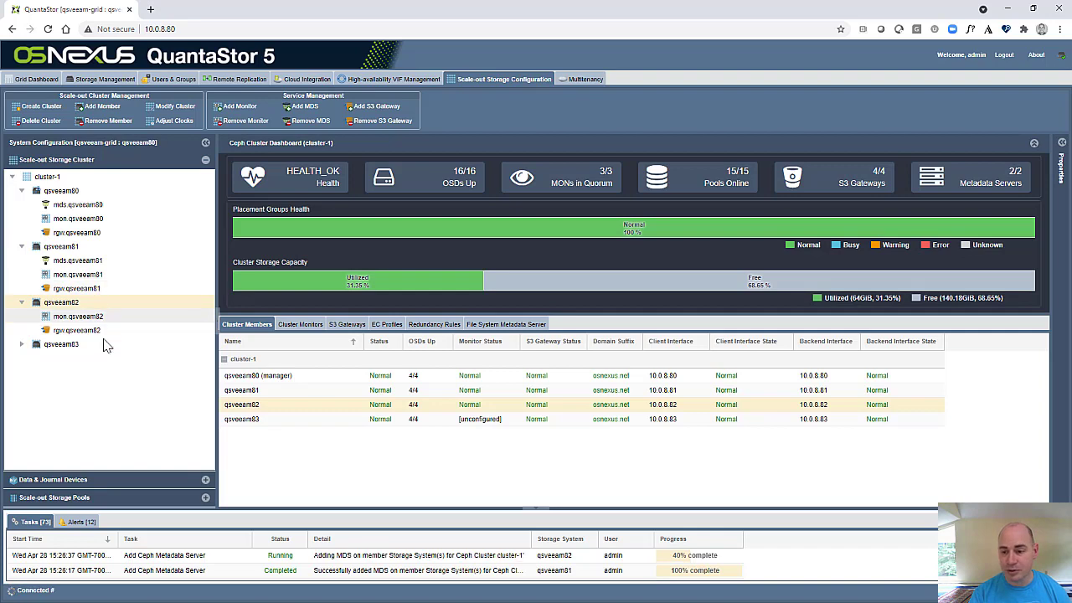
Step: Create an erasure-coded Ceph file system named backuppool on cluster-1 with 2 data chunks and 2 code chunks
{"action": "left_click", "coordinate": [89, 499]}
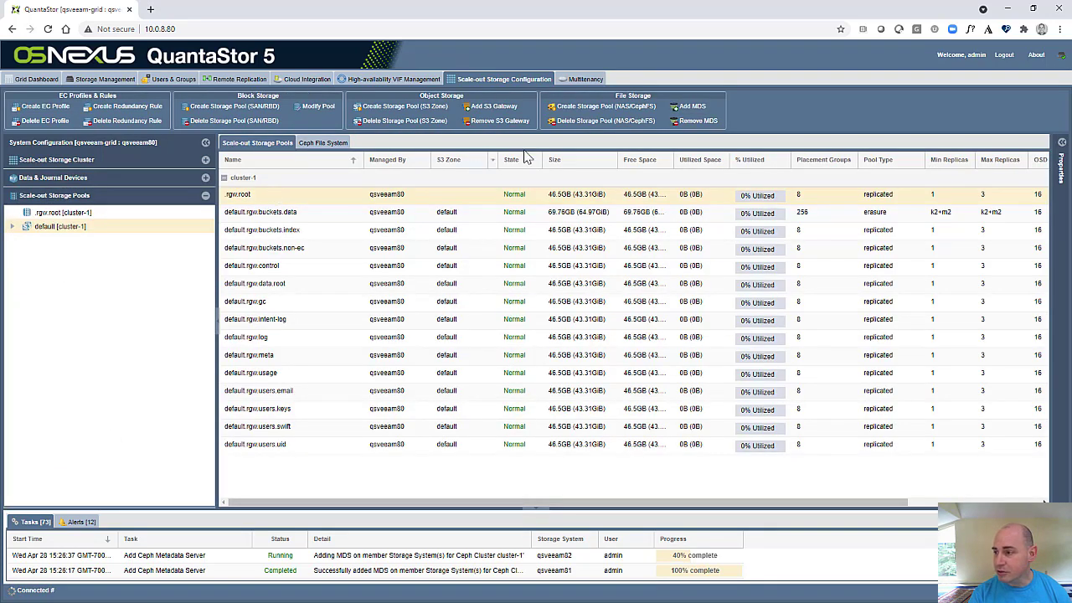
{"action": "left_click", "coordinate": [606, 106]}
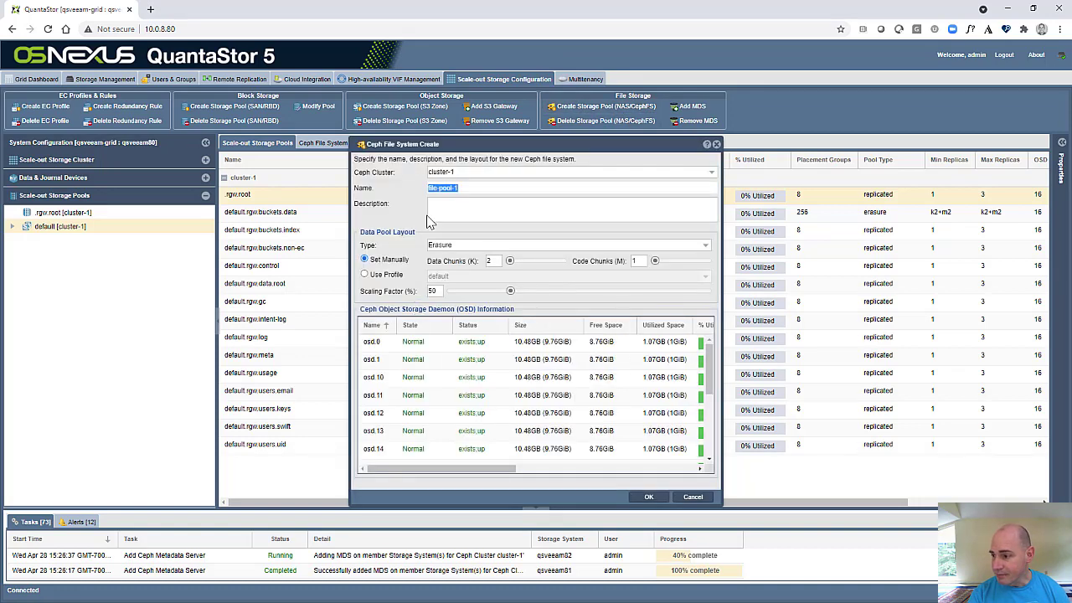
{"action": "left_click", "coordinate": [452, 188]}
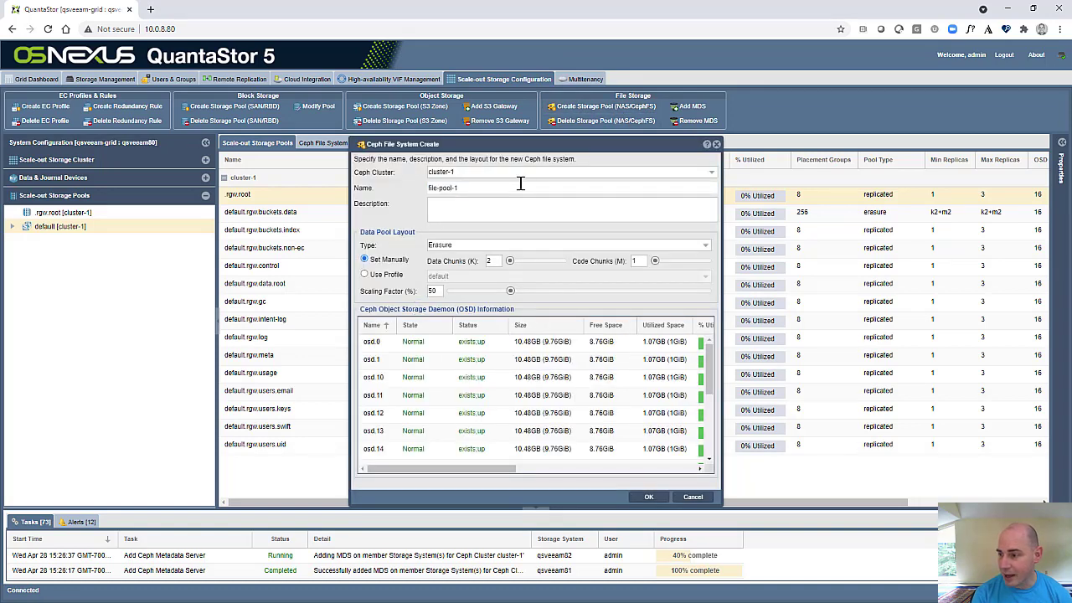
{"action": "key", "text": "BackSpace"}
{"action": "key", "text": "BackSpace"}
{"action": "key", "text": "BackSpace"}
{"action": "key", "text": "BackSpace"}
{"action": "key", "text": "BackSpace"}
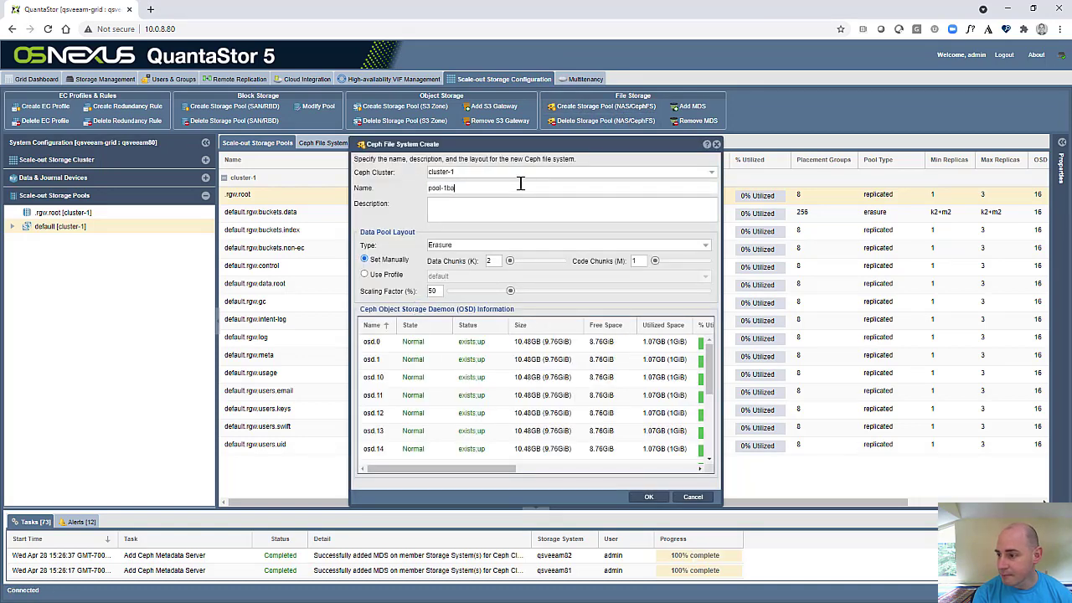
{"action": "type", "text": "backup"}
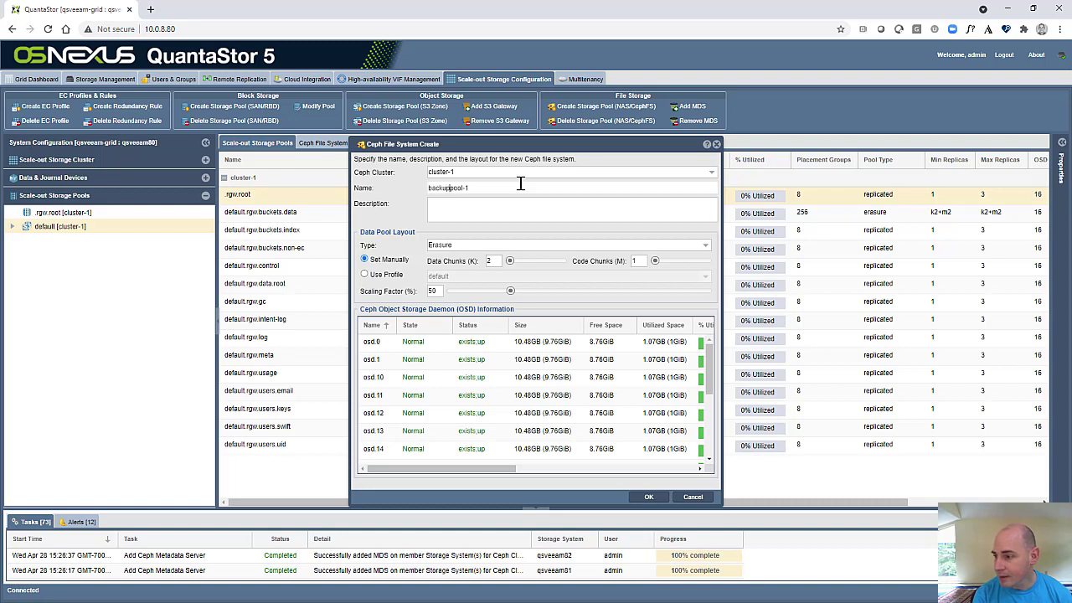
{"action": "key", "text": "BackSpace"}
{"action": "key", "text": "BackSpace"}
{"action": "key", "text": "BackSpace"}
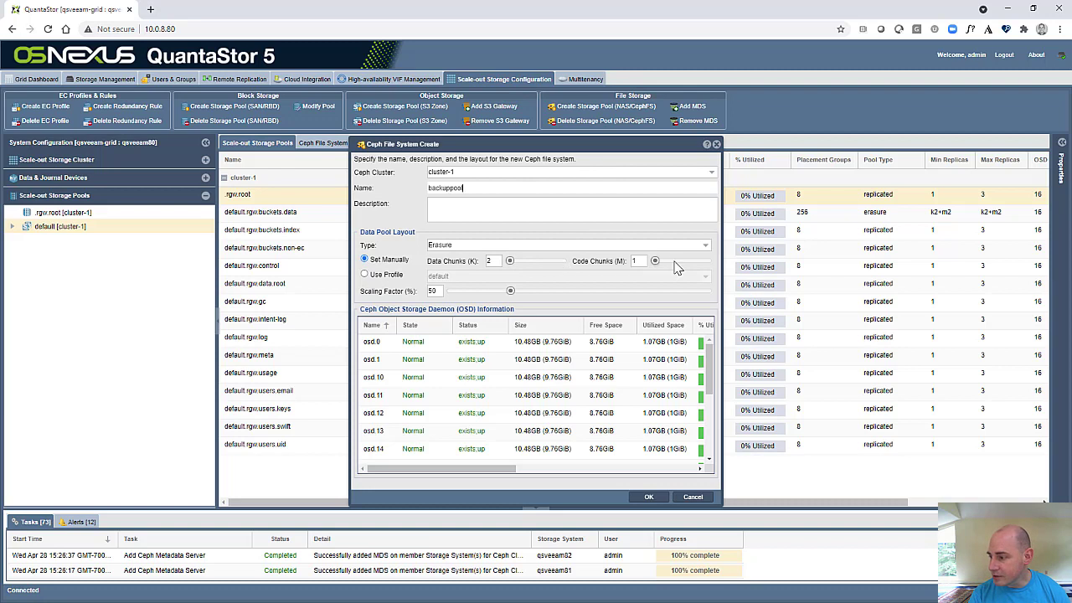
{"action": "left_click_drag", "start_coordinate": [655, 261], "coordinate": [664, 265]}
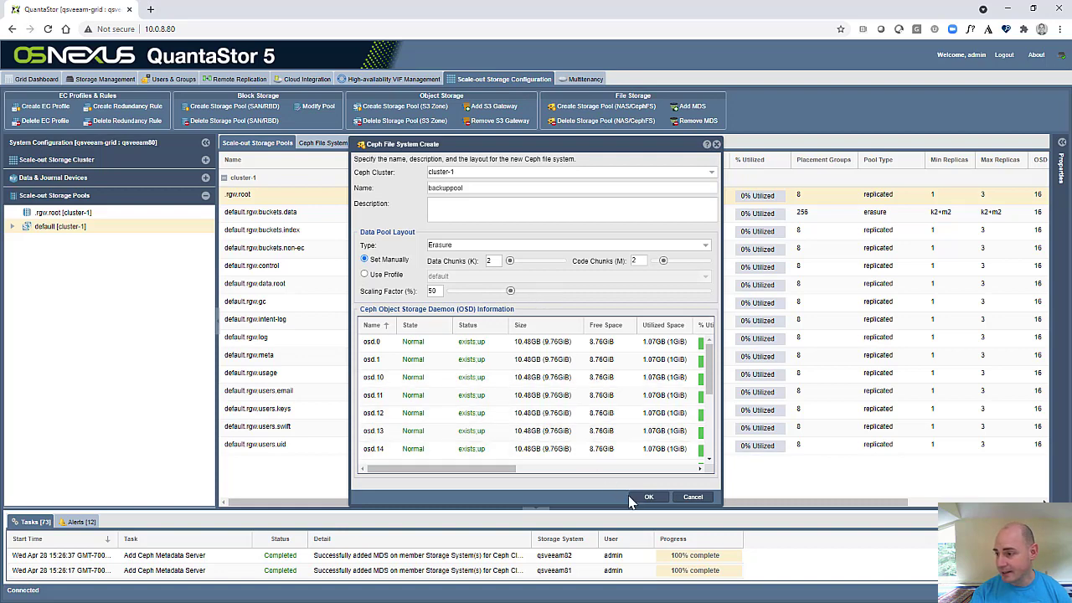
{"action": "left_click", "coordinate": [656, 500]}
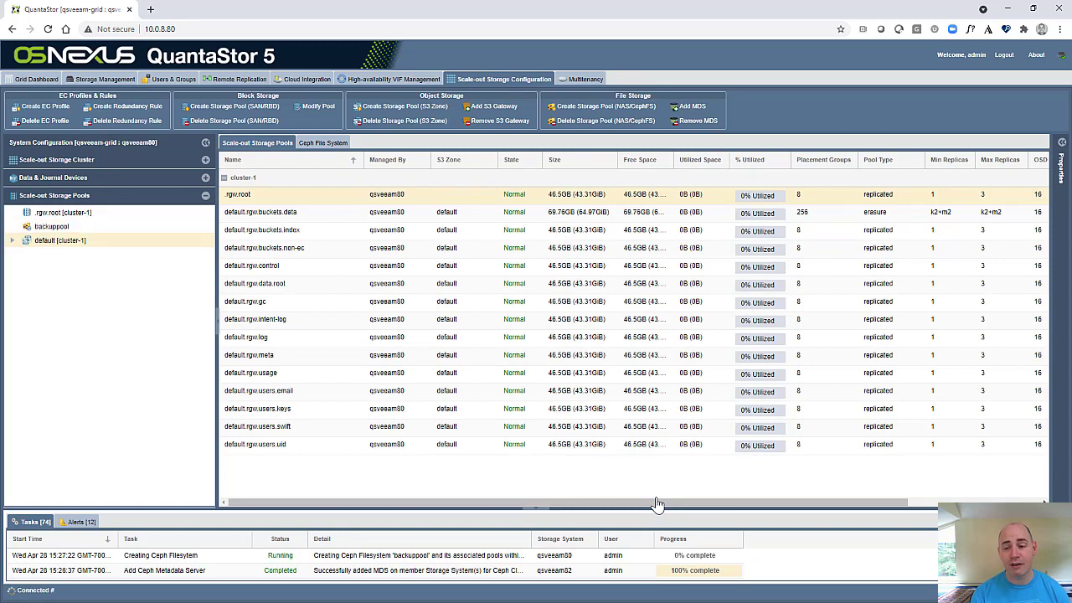
Step: Expand the backuppool file system and examine its backuppool_data pool
{"action": "left_click", "coordinate": [39, 227]}
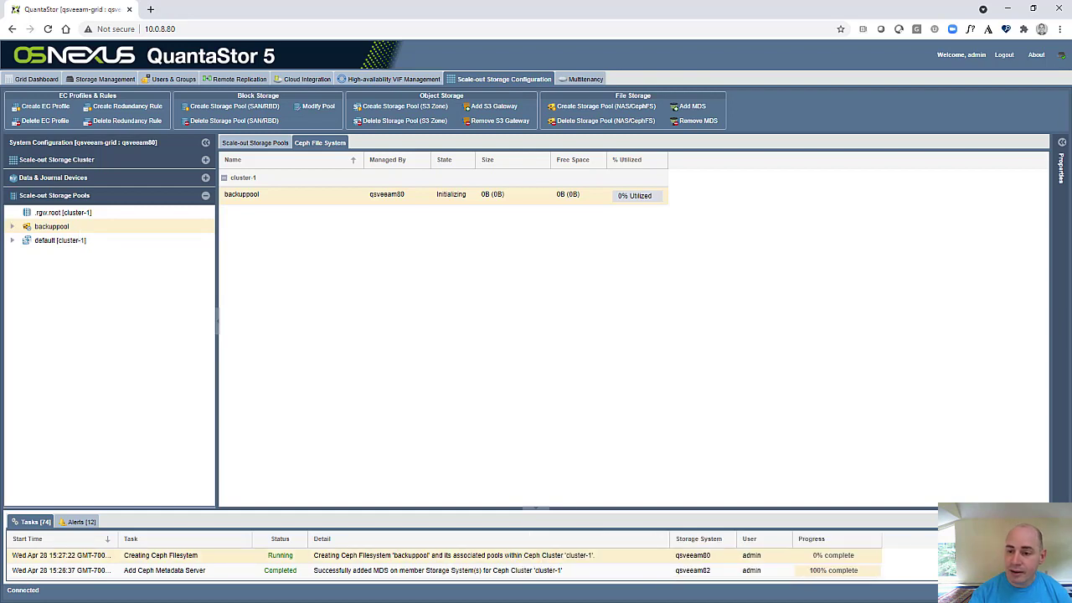
{"action": "left_click", "coordinate": [13, 227]}
{"action": "left_click", "coordinate": [69, 242]}
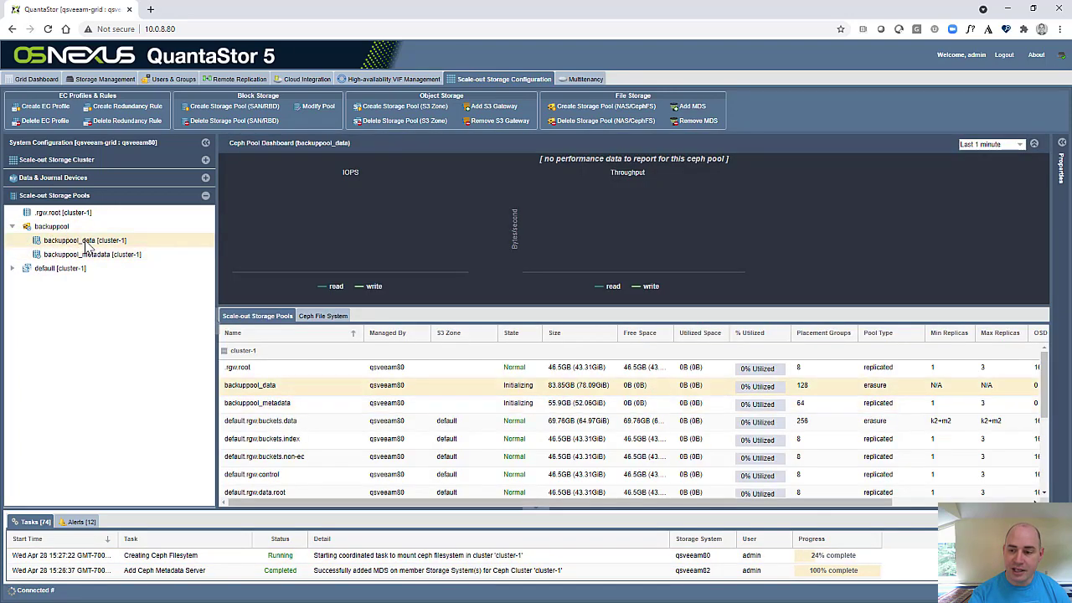
{"action": "left_click", "coordinate": [97, 241]}
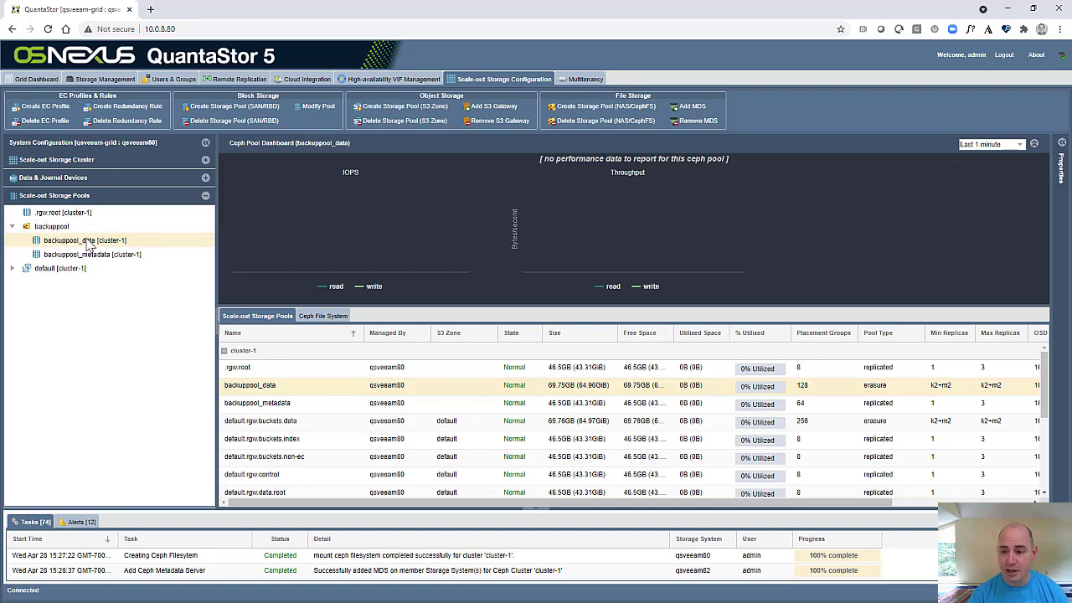
Step: Review the redundancy rules that could be assigned to the backuppool_data pool, leaving its settings as they are
{"action": "right_click", "coordinate": [88, 243]}
{"action": "left_click", "coordinate": [80, 243]}
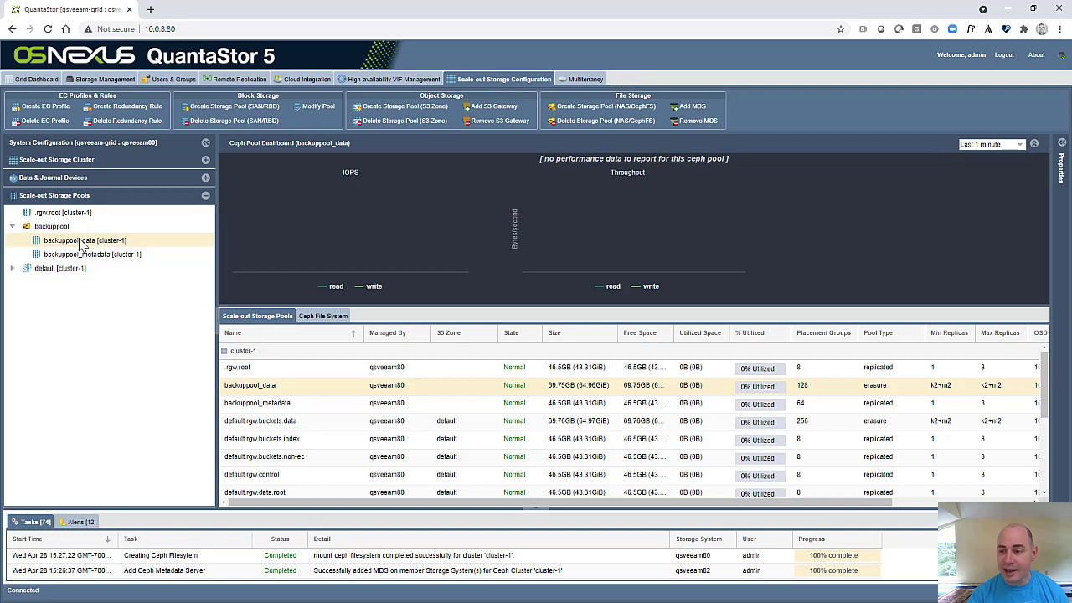
{"action": "left_click", "coordinate": [320, 110]}
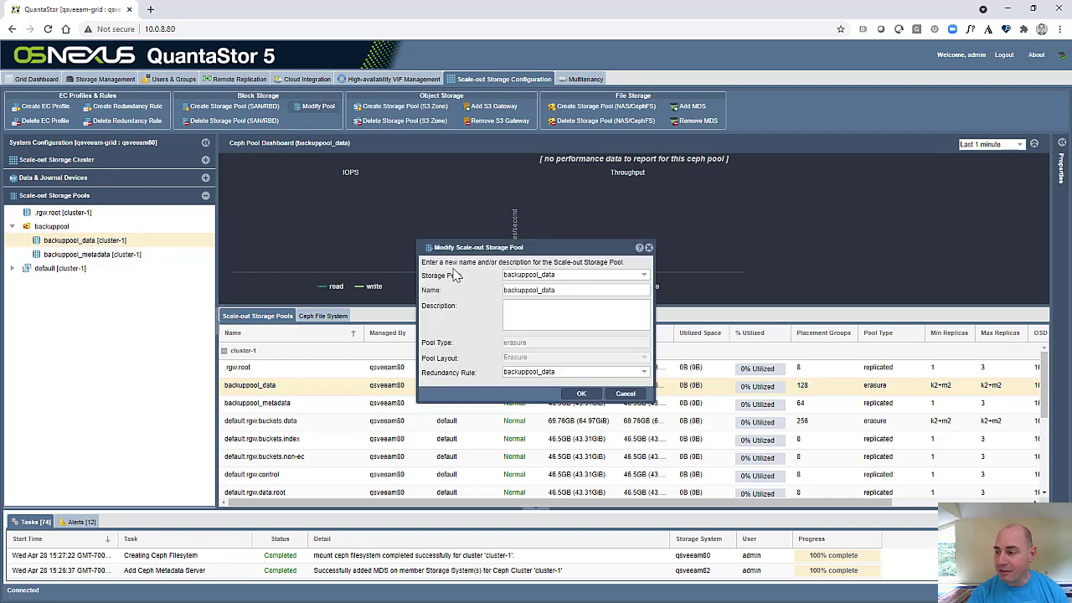
{"action": "left_click", "coordinate": [537, 374]}
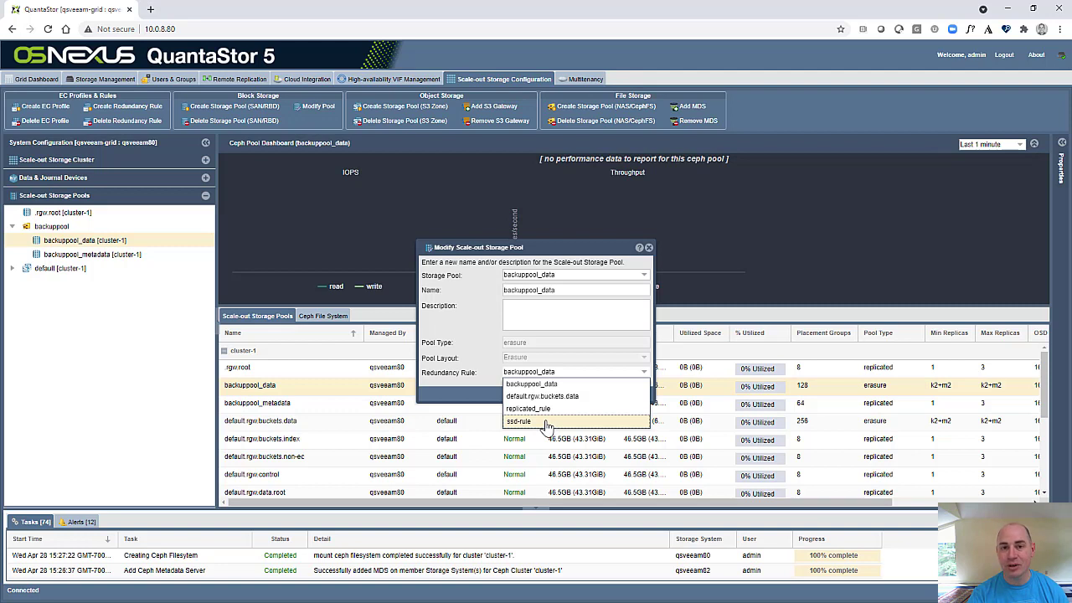
{"action": "left_click", "coordinate": [477, 387]}
{"action": "left_click", "coordinate": [476, 387]}
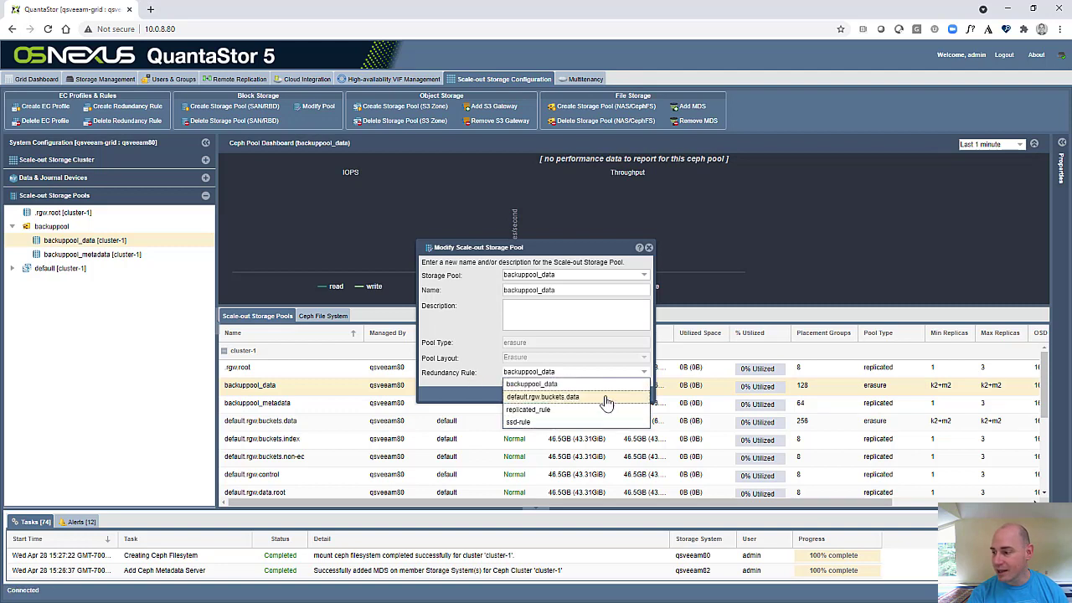
{"action": "left_click", "coordinate": [475, 369]}
{"action": "left_click", "coordinate": [620, 395]}
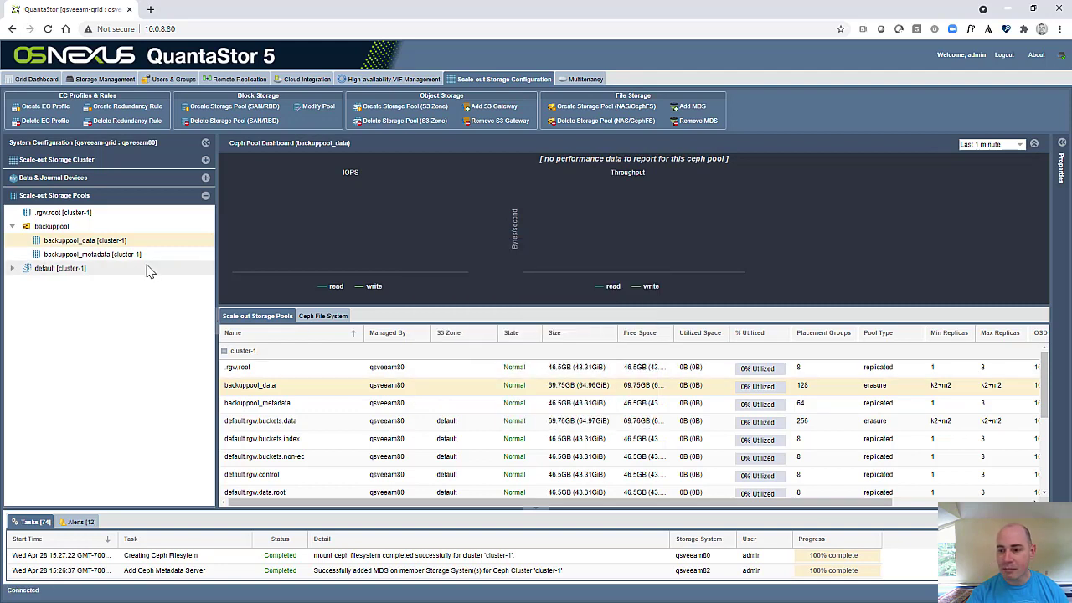
Step: Examine the backuppool_metadata pool, the backuppool file system and the default S3 zone's pools
{"action": "left_click", "coordinate": [109, 261]}
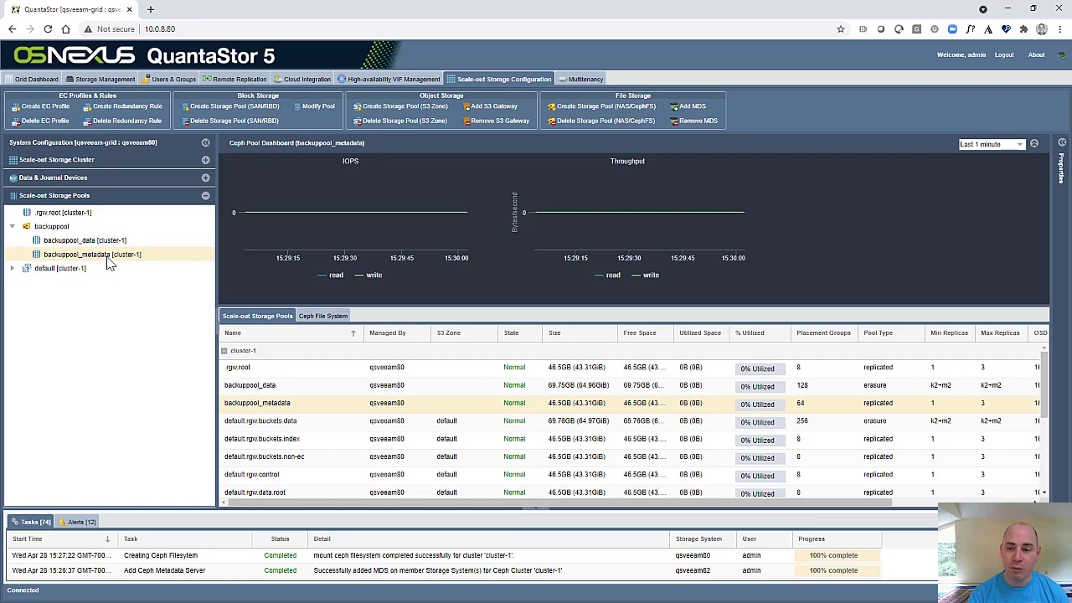
{"action": "left_click", "coordinate": [52, 228]}
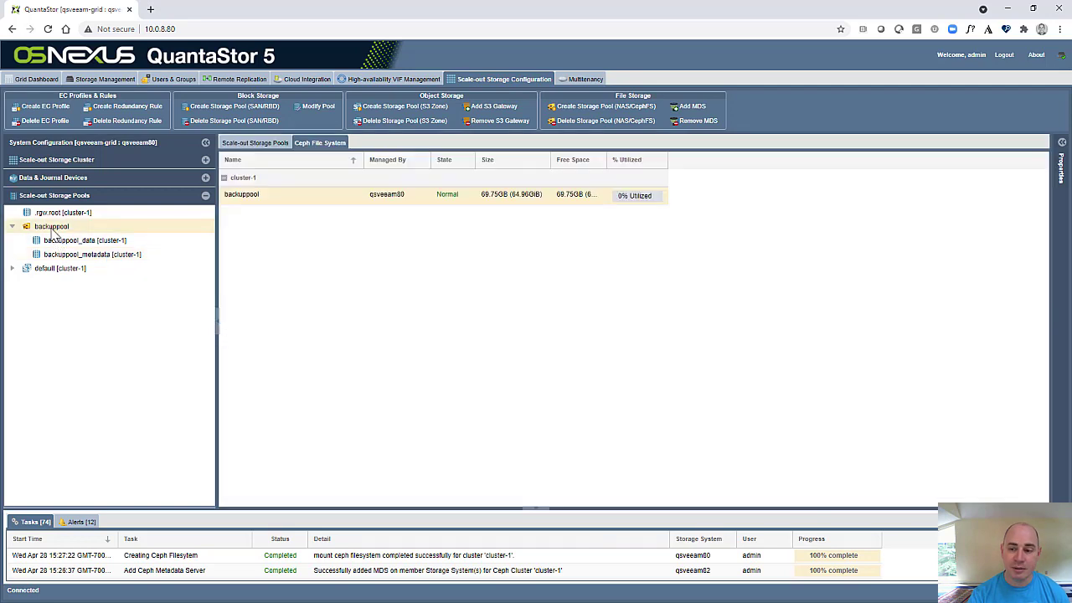
{"action": "left_click", "coordinate": [53, 269]}
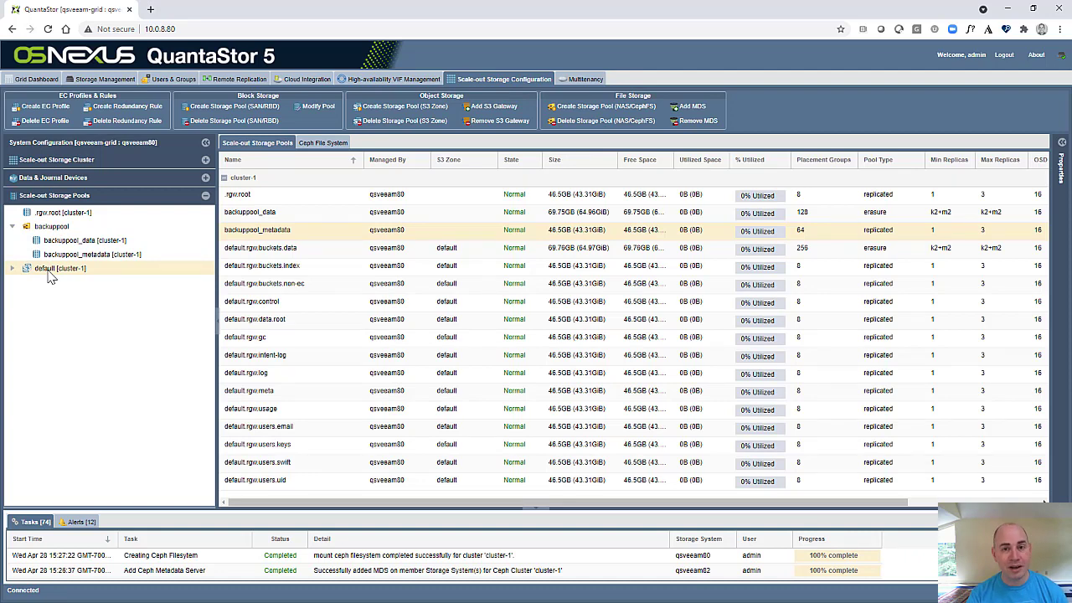
Step: Start creating a network share under storage management and name it vperformance
{"action": "left_click", "coordinate": [72, 227]}
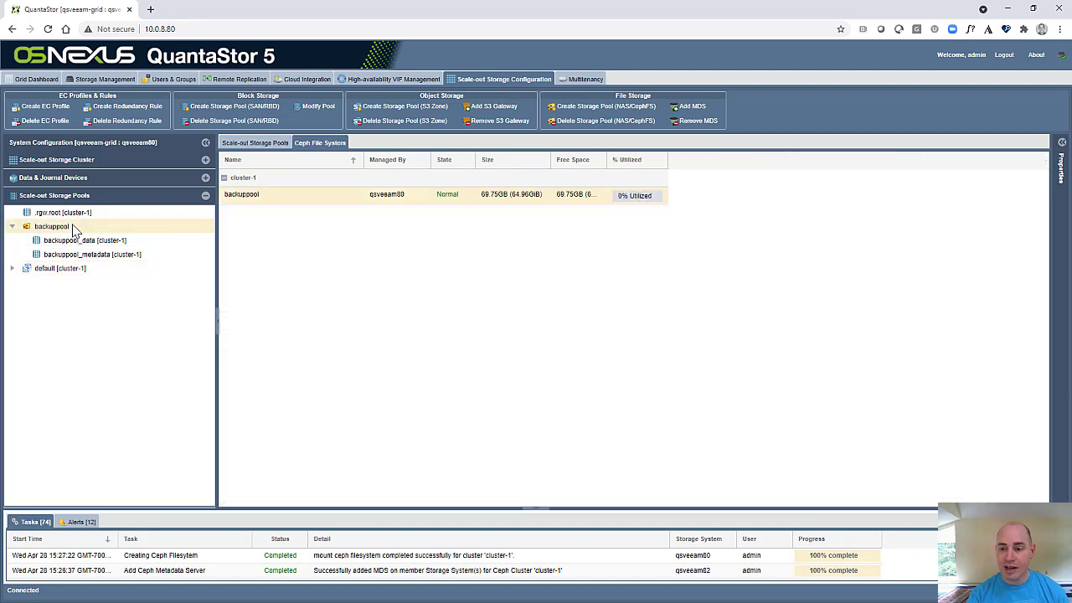
{"action": "left_click", "coordinate": [90, 80]}
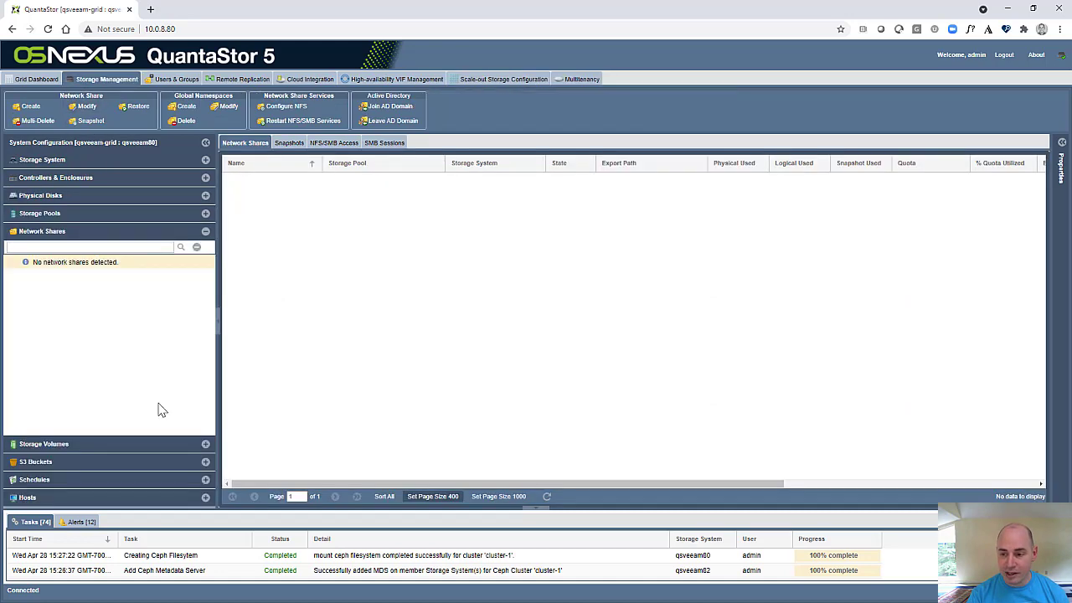
{"action": "right_click", "coordinate": [75, 293]}
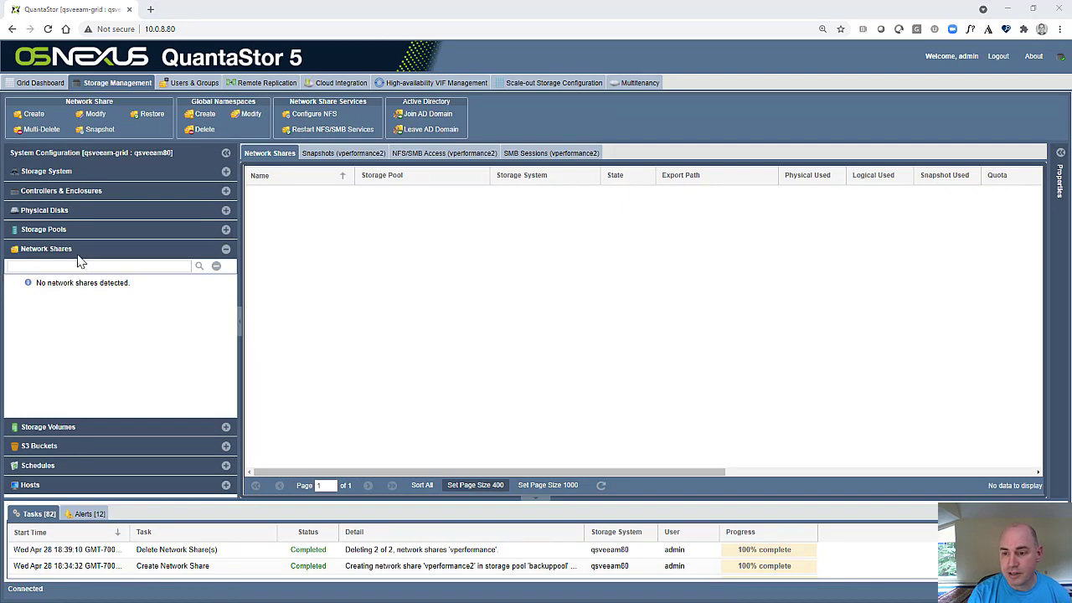
{"action": "right_click", "coordinate": [99, 308]}
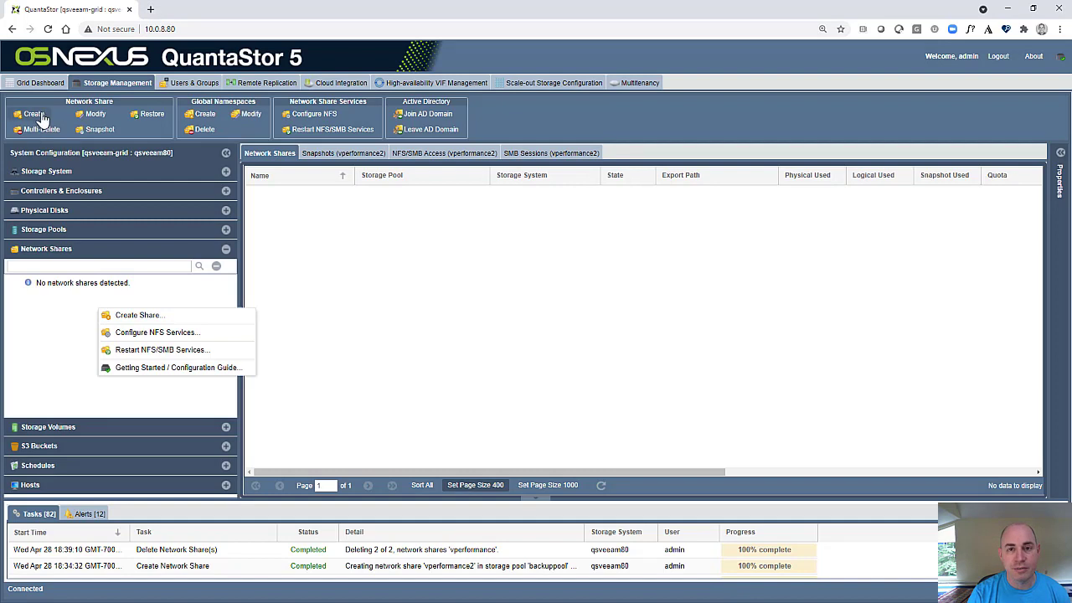
{"action": "left_click", "coordinate": [144, 318]}
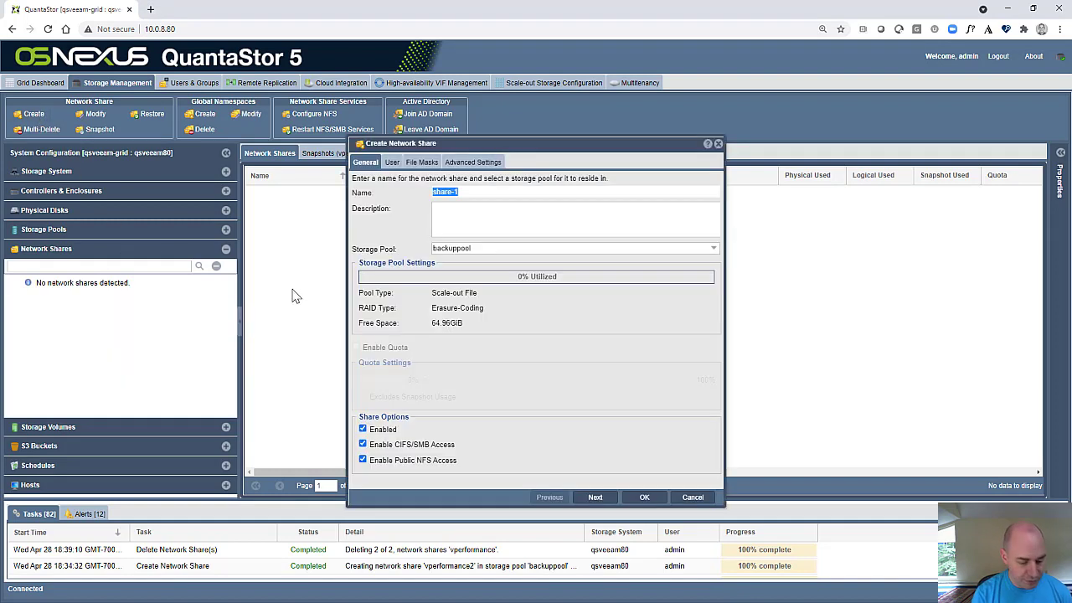
{"action": "type", "text": "vperformance"}
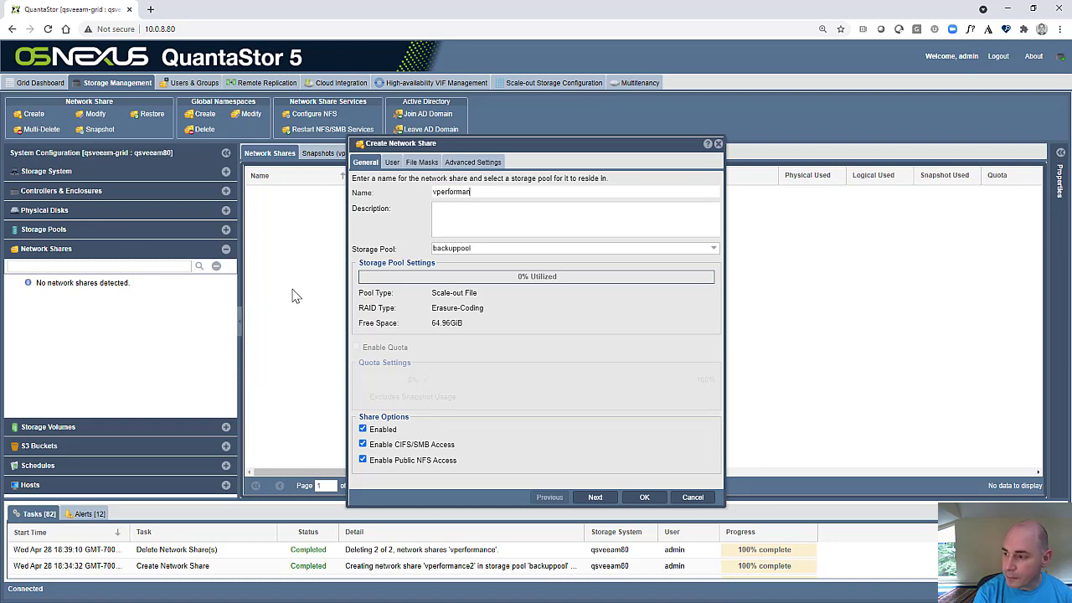
Step: Give veeamadmin Valid User access to the share and set the assigned owner to veeamadmin with the default group
{"action": "left_click", "coordinate": [394, 163]}
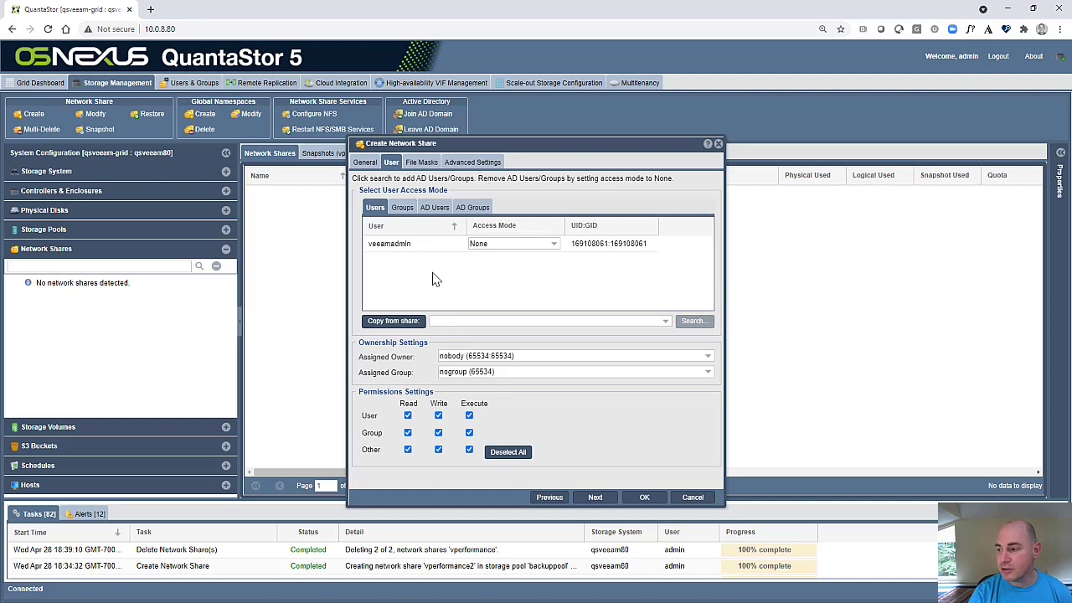
{"action": "left_click", "coordinate": [500, 243]}
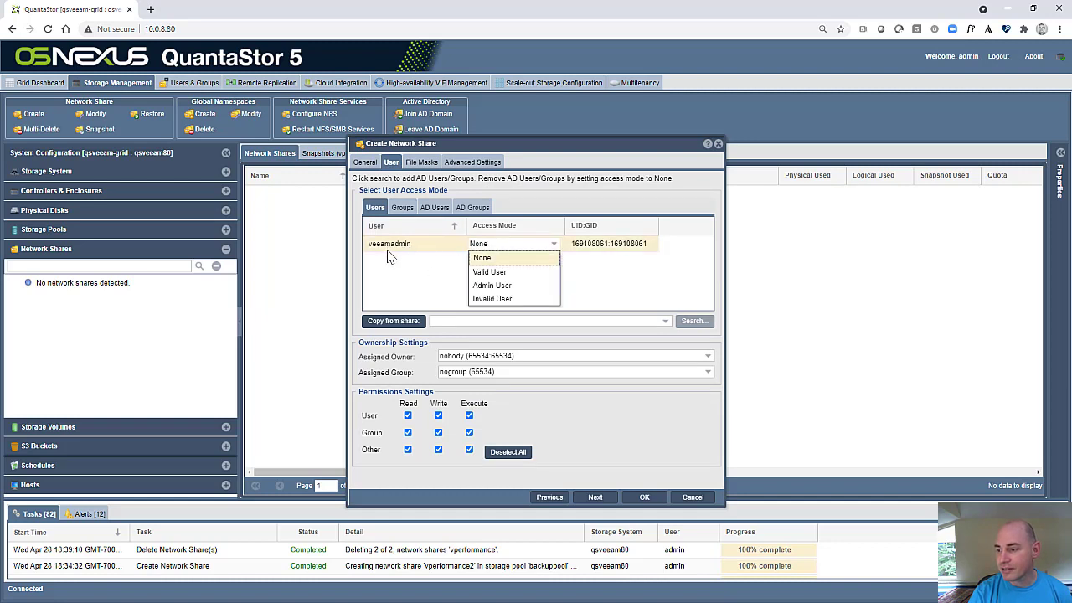
{"action": "left_click", "coordinate": [491, 272]}
{"action": "left_click", "coordinate": [483, 355]}
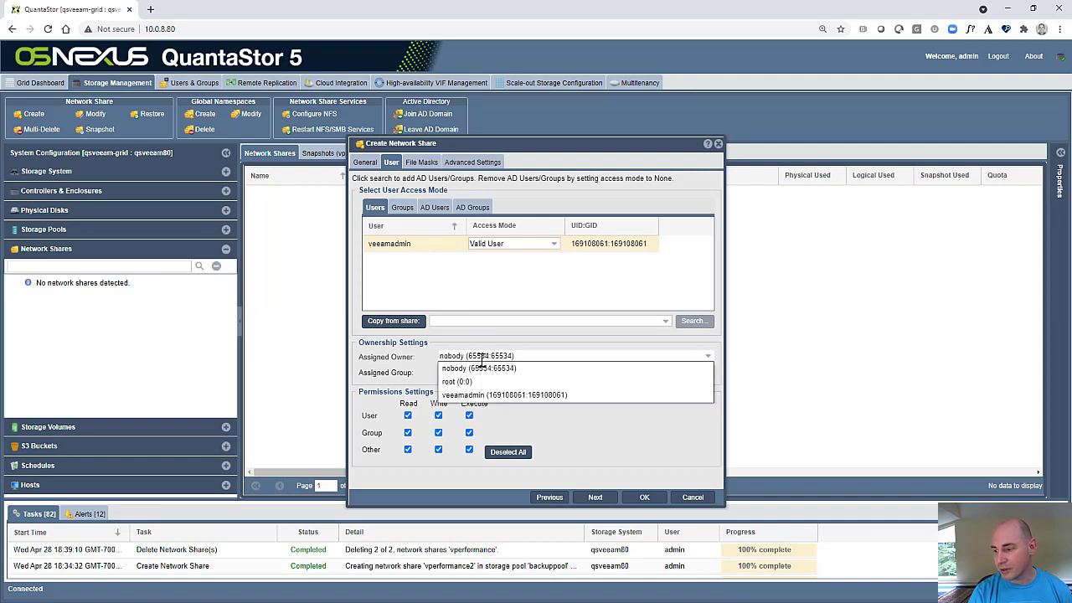
{"action": "left_click", "coordinate": [473, 378]}
{"action": "left_click", "coordinate": [461, 372]}
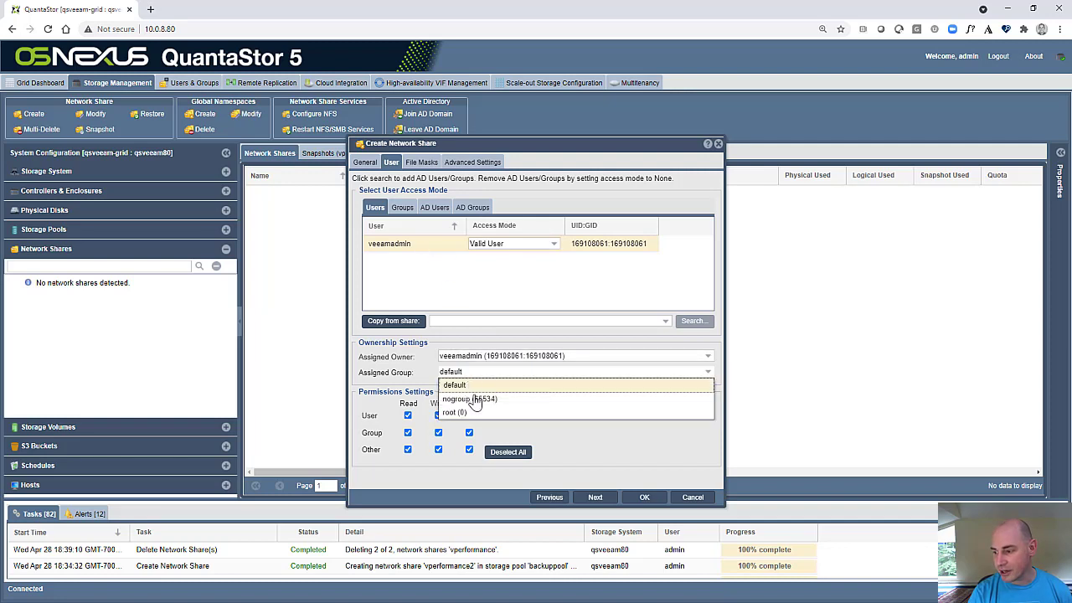
{"action": "left_click", "coordinate": [469, 379]}
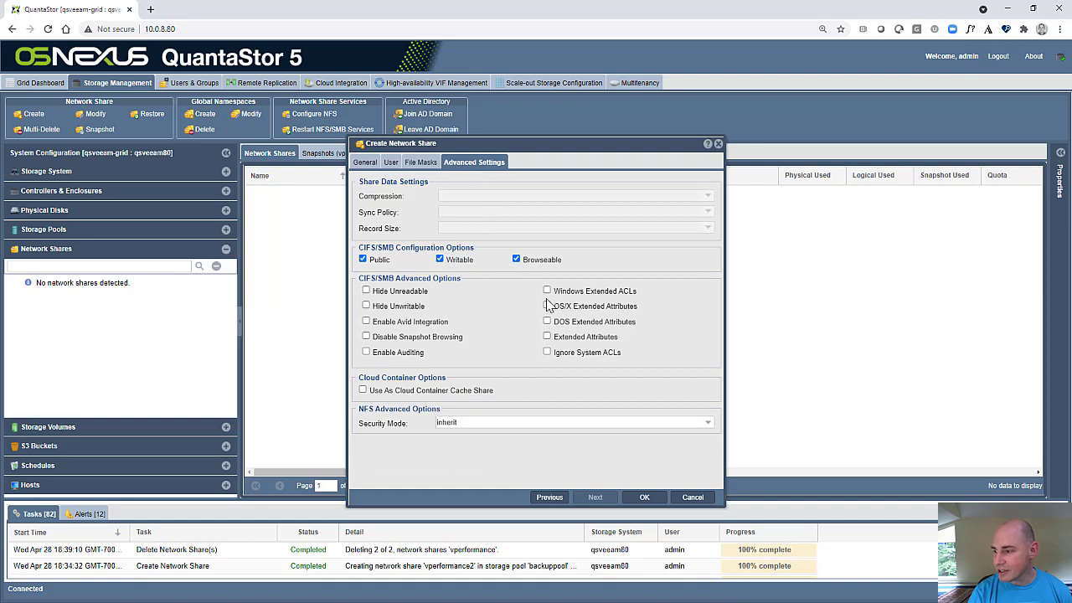
Step: Enable Windows Extended ACLs, keep backuppool as the storage pool, and create and select the vperformance share
{"action": "left_click", "coordinate": [548, 292]}
{"action": "left_click", "coordinate": [366, 163]}
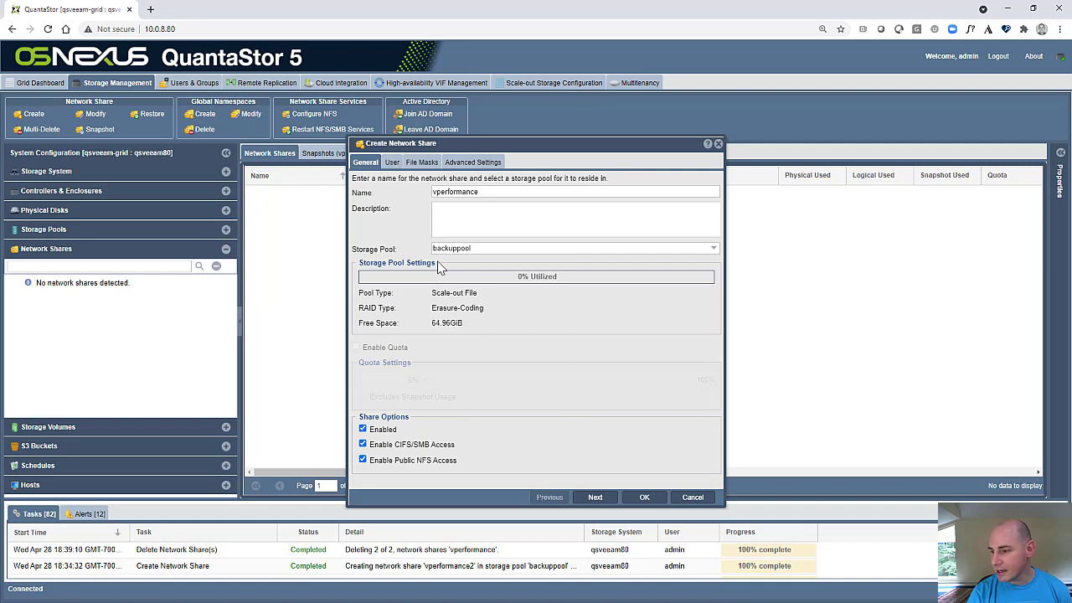
{"action": "left_click", "coordinate": [489, 248]}
{"action": "left_click", "coordinate": [489, 248]}
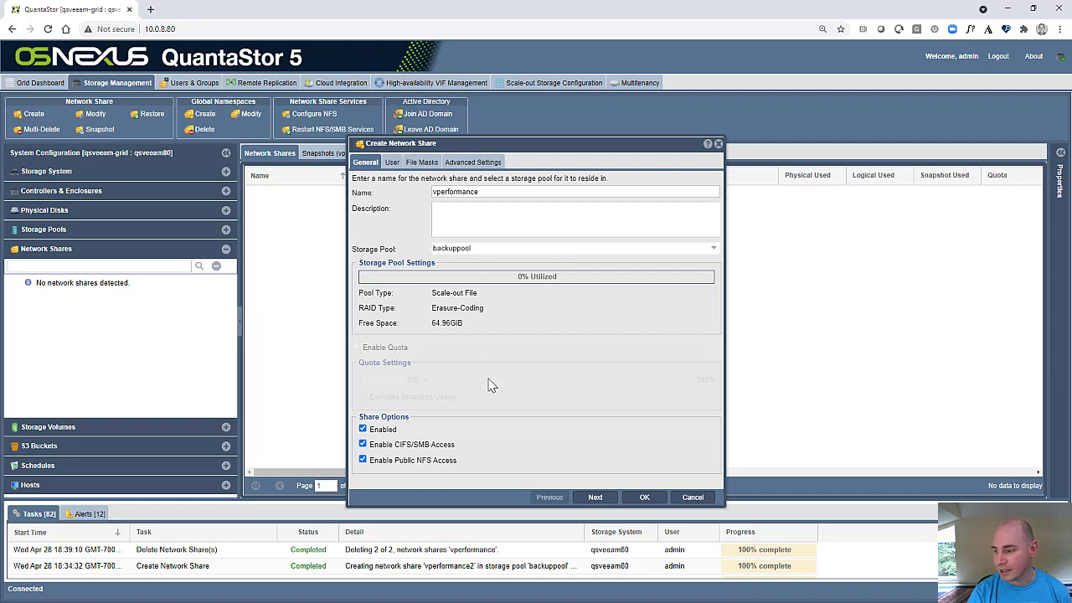
{"action": "left_click", "coordinate": [644, 498]}
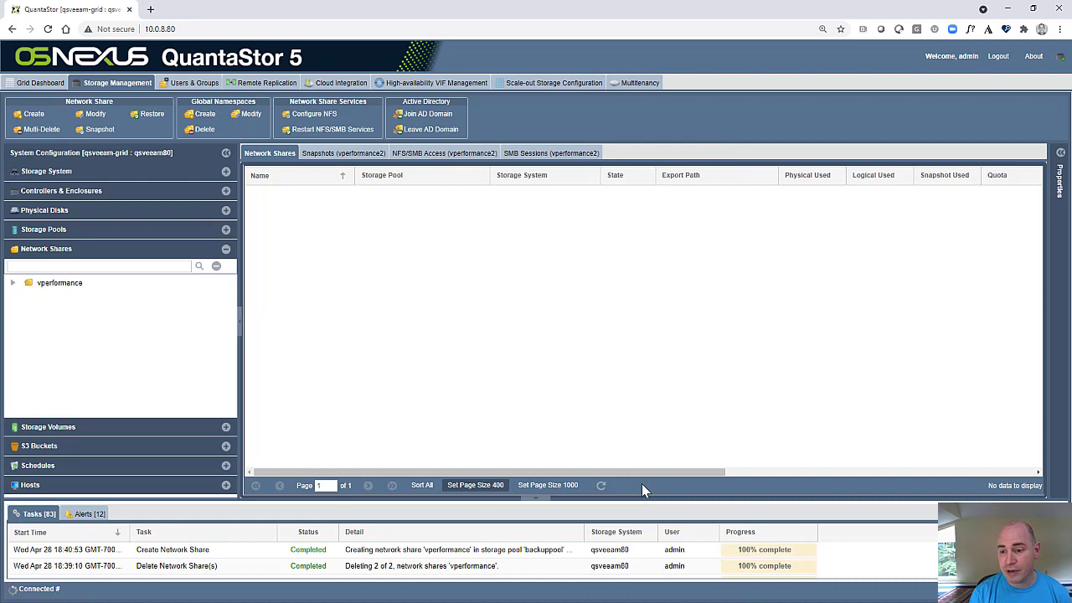
{"action": "left_click", "coordinate": [52, 284]}
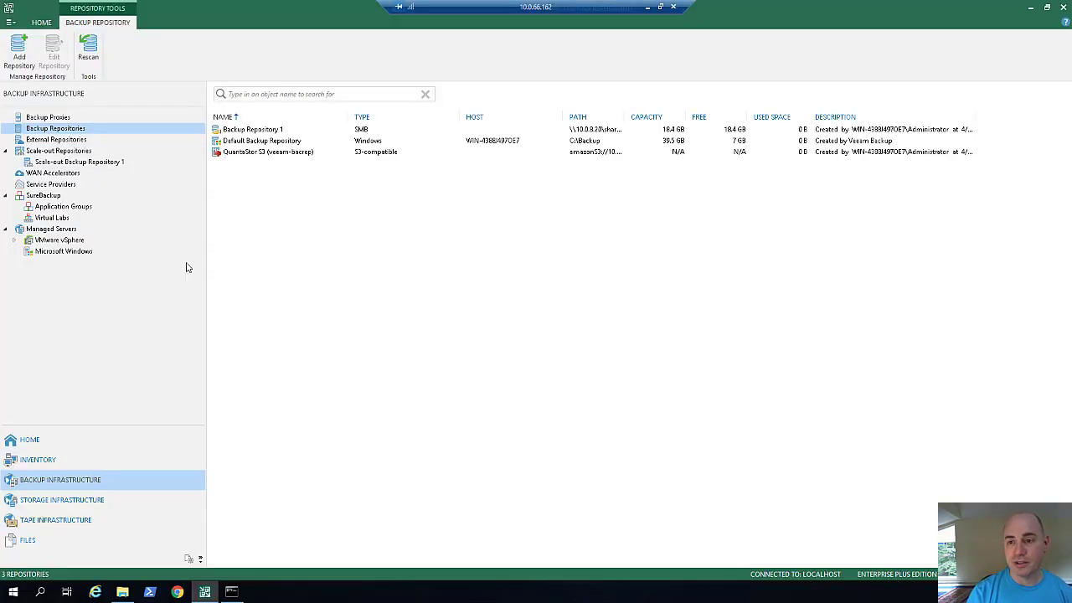
Step: Switch to Veeam Backup & Replication and start a network attached SMB share repository named vperformance
{"action": "left_click", "coordinate": [18, 49]}
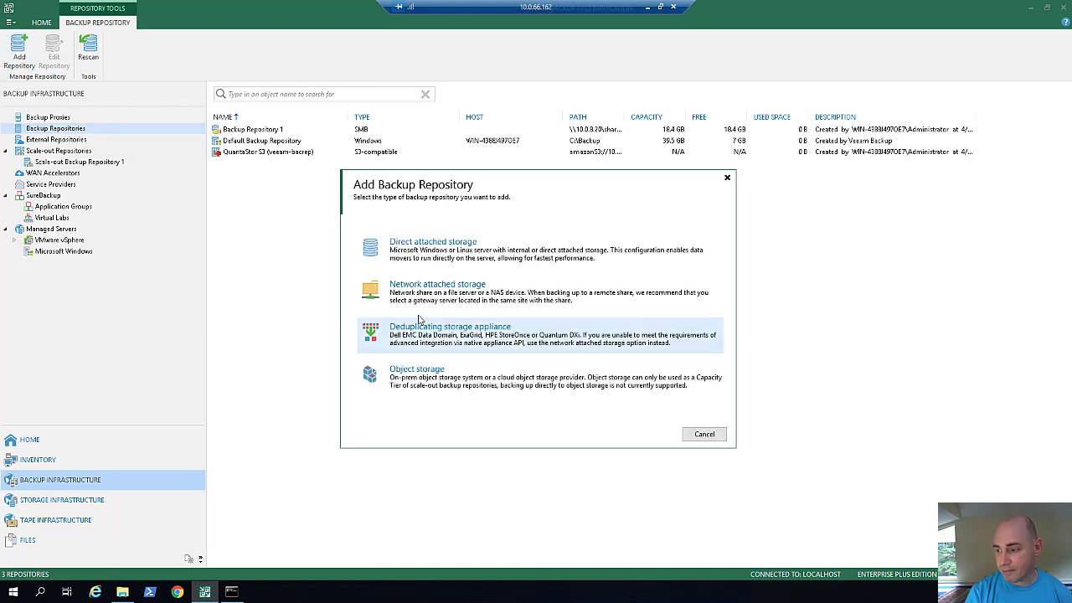
{"action": "left_click", "coordinate": [436, 295]}
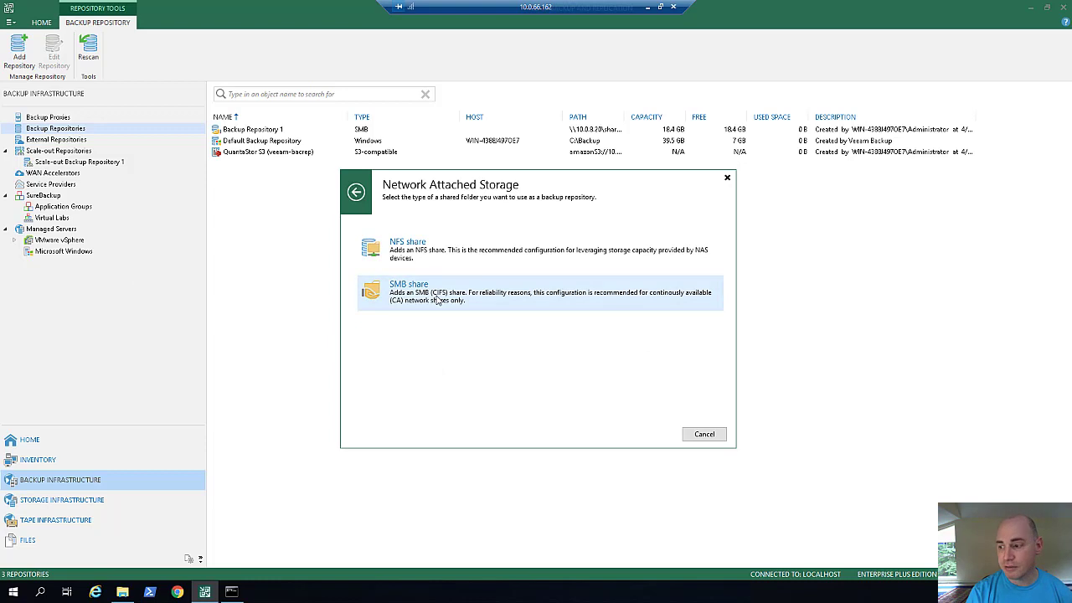
{"action": "left_click", "coordinate": [431, 297]}
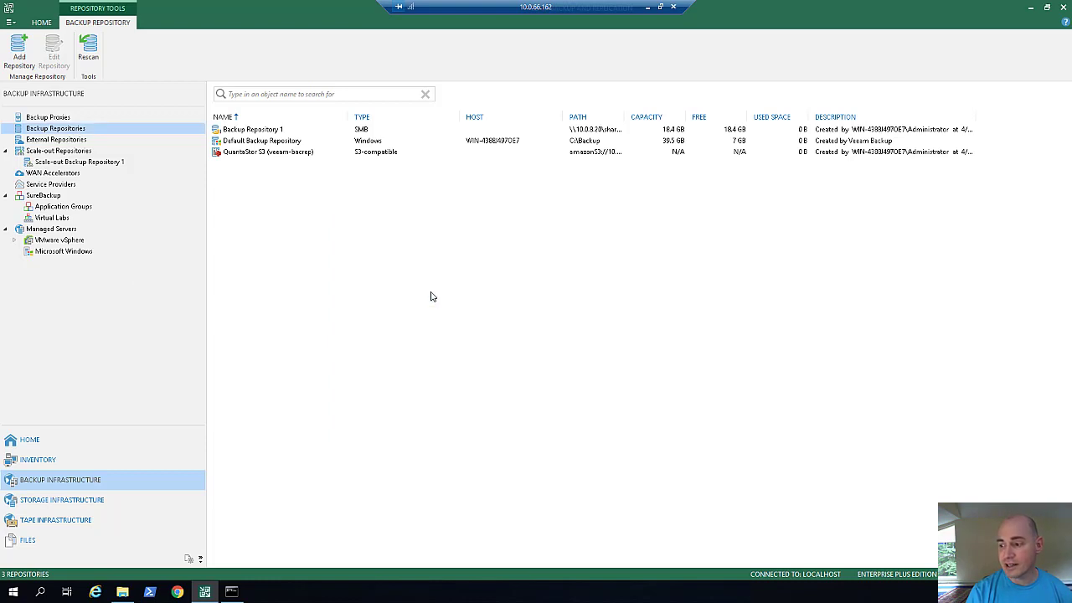
{"action": "key", "text": "BackSpace"}
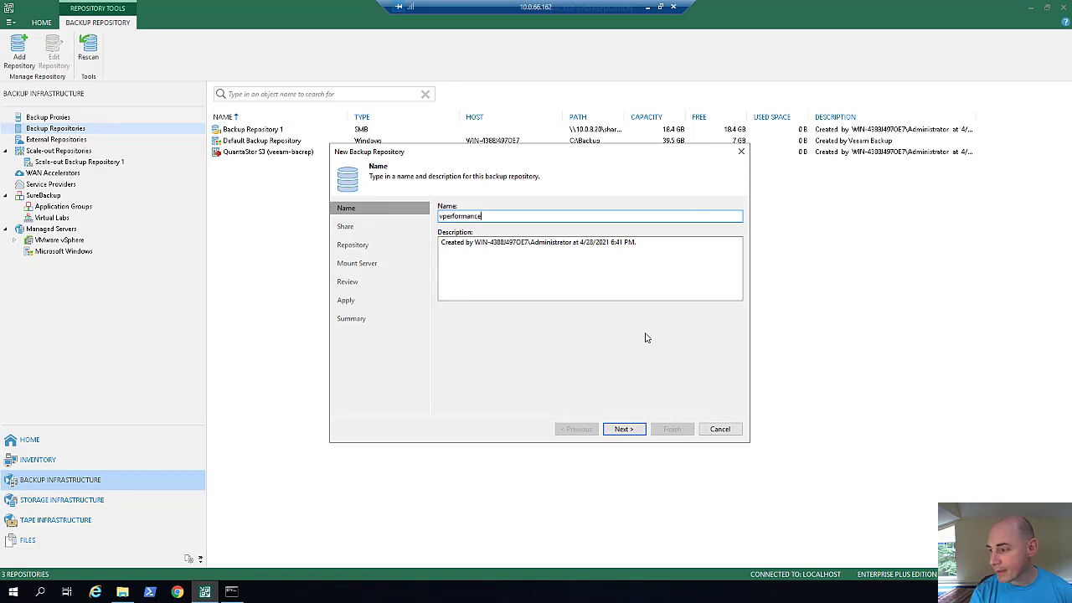
{"action": "left_click", "coordinate": [624, 429]}
Step: Set the repository's shared folder to \\10.0.8.80\vperformance and require the veeamadmin access credentials
{"action": "type", "text": "\\10.0.8.80\\vperformance"}
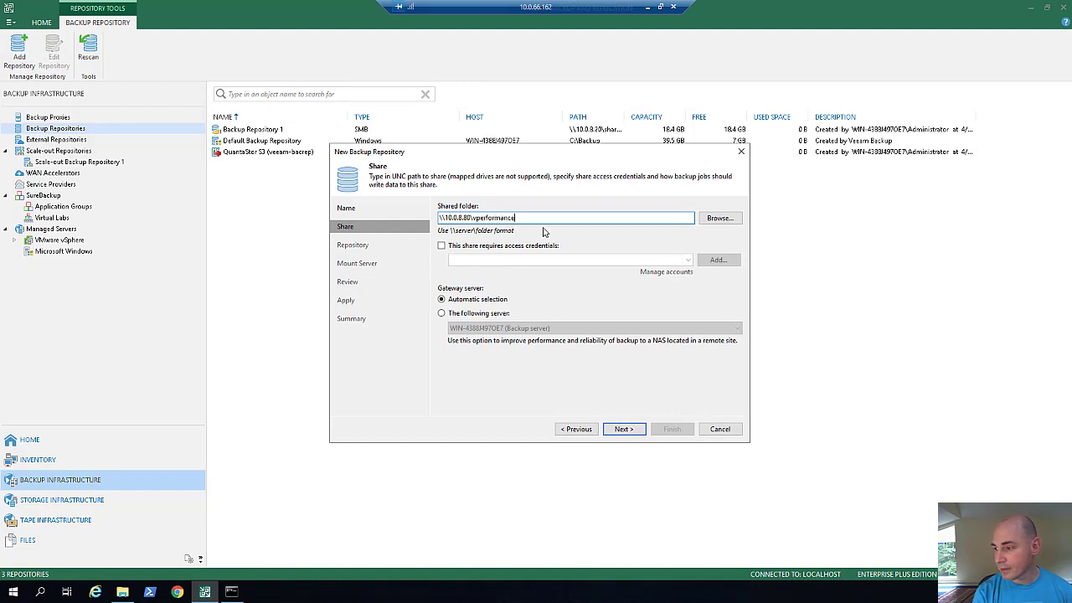
{"action": "left_click", "coordinate": [483, 247]}
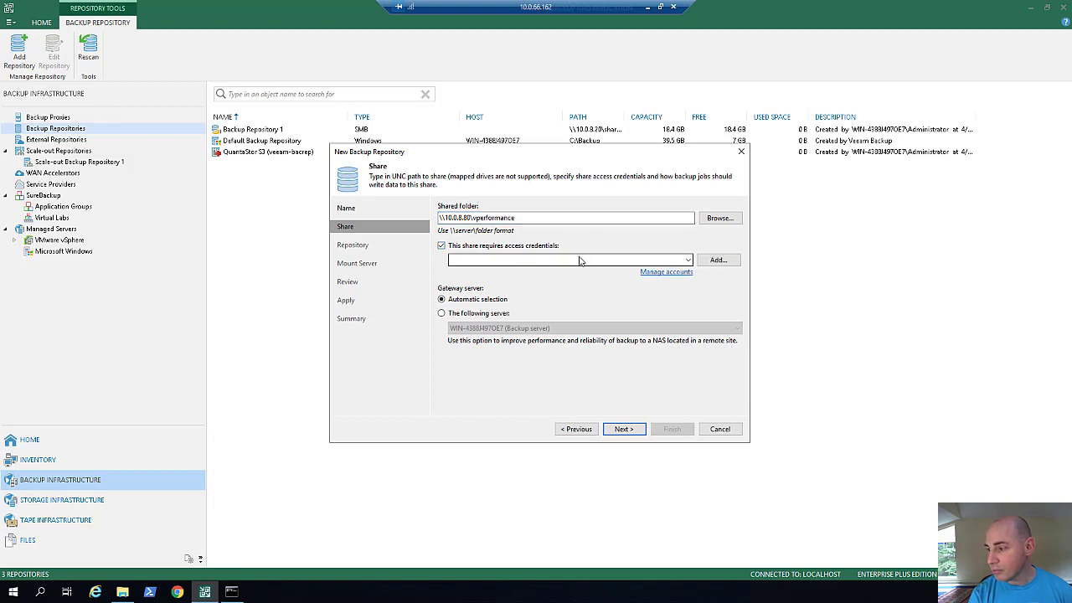
{"action": "left_click", "coordinate": [688, 260]}
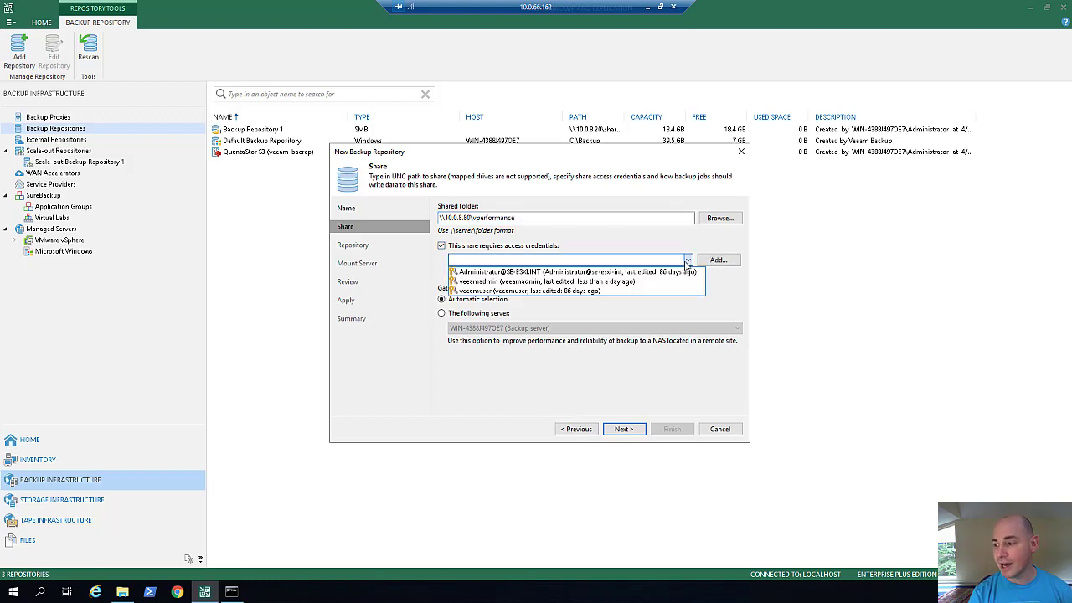
{"action": "left_click", "coordinate": [624, 282]}
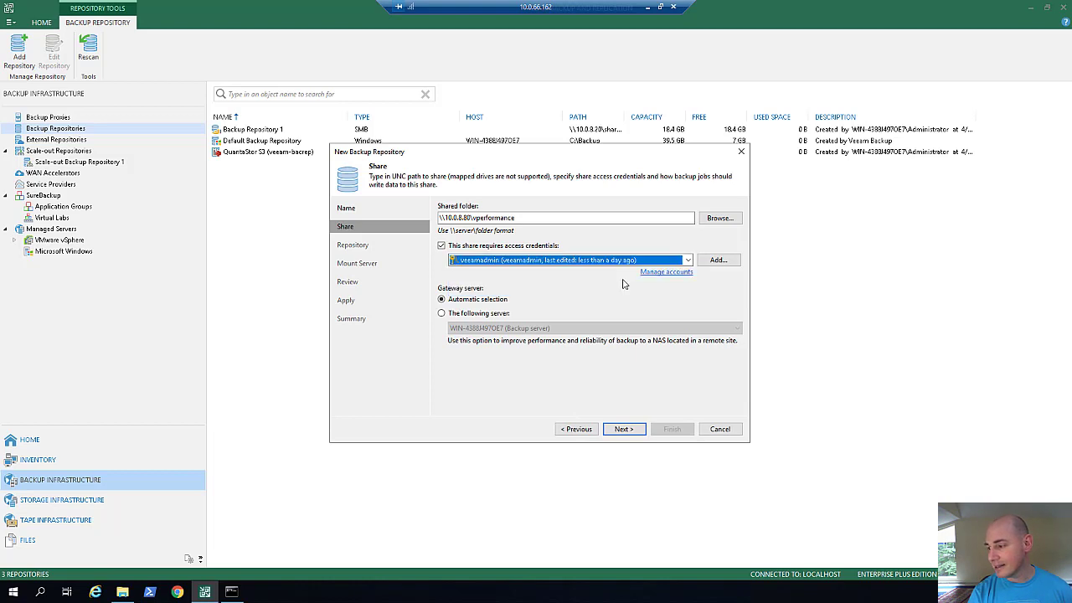
{"action": "left_click", "coordinate": [629, 429]}
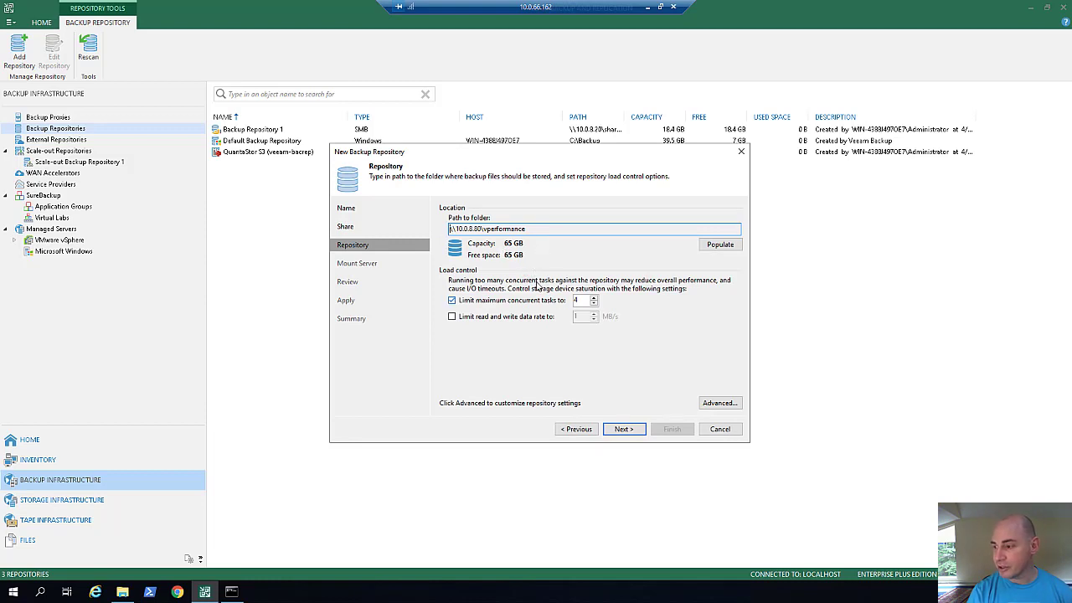
Step: Accept the default load control and mount server settings, finish creating the vperformance repository, and select it
{"action": "left_click", "coordinate": [632, 431]}
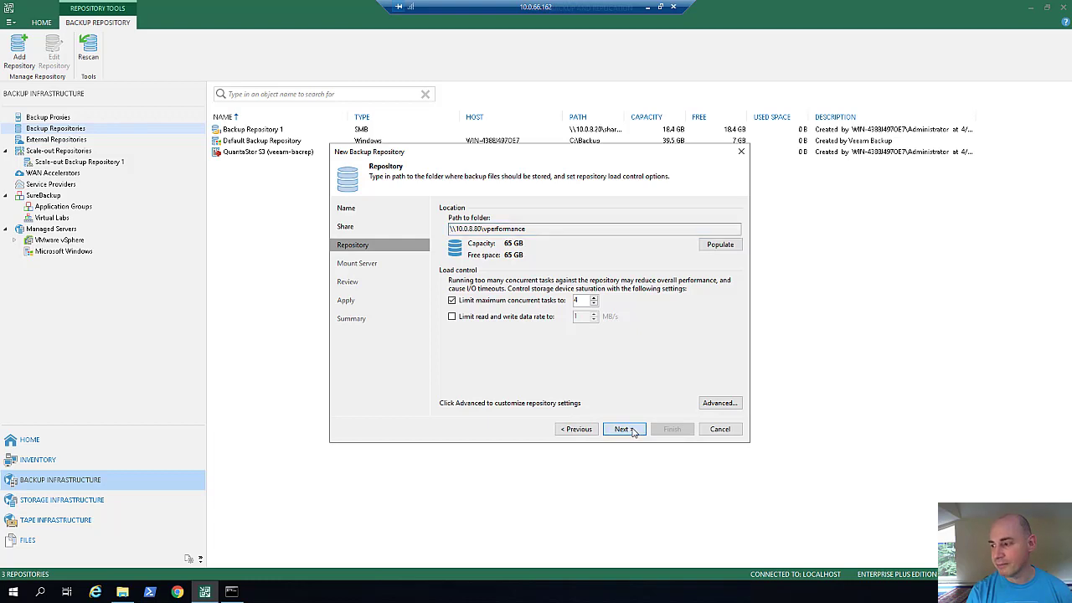
{"action": "left_click", "coordinate": [632, 431]}
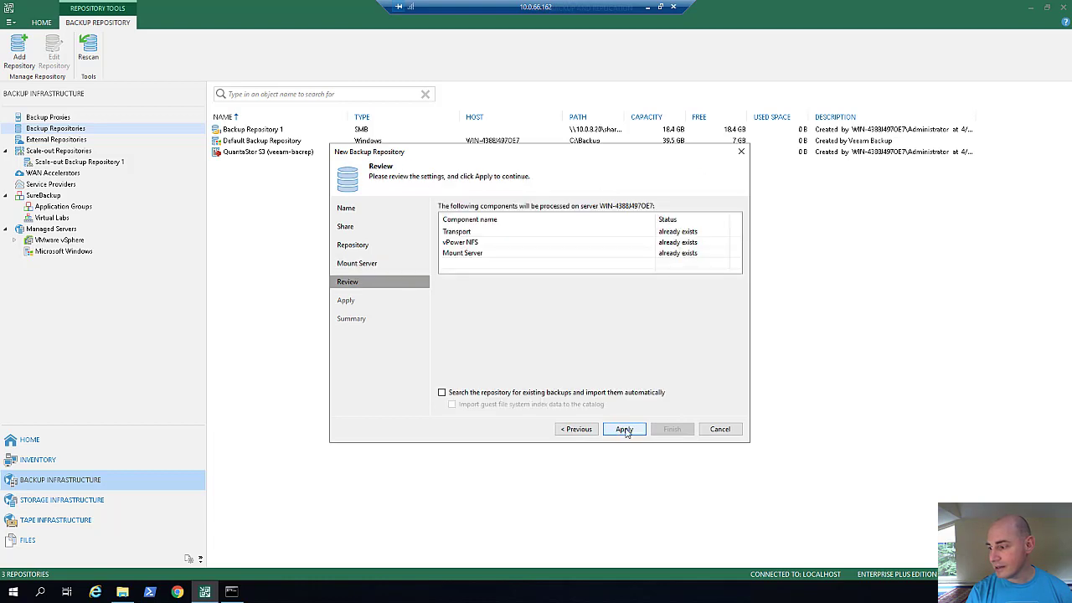
{"action": "left_click", "coordinate": [621, 431]}
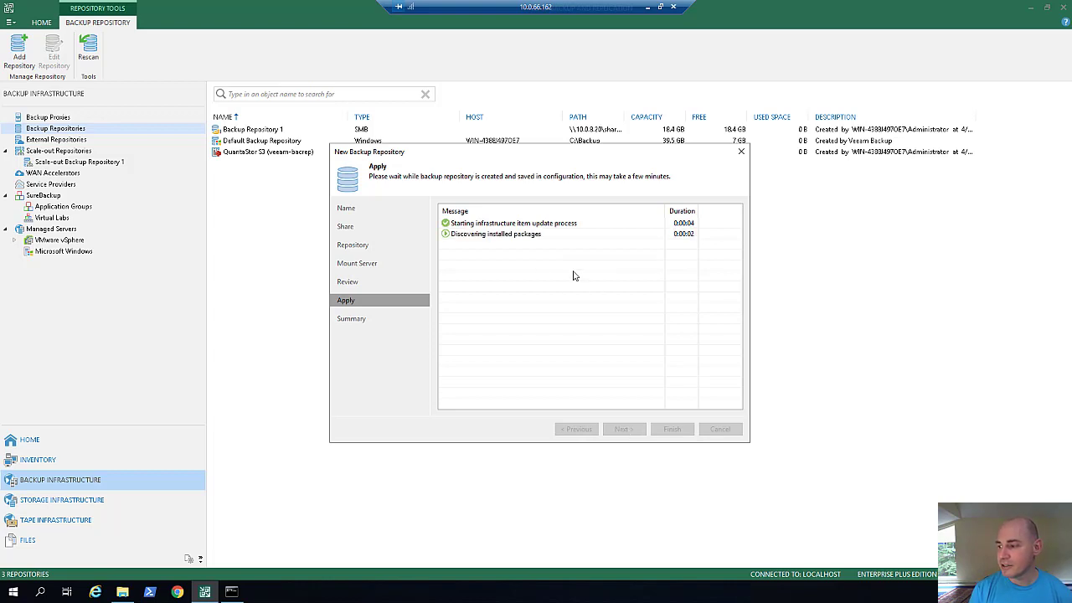
{"action": "left_click", "coordinate": [624, 429]}
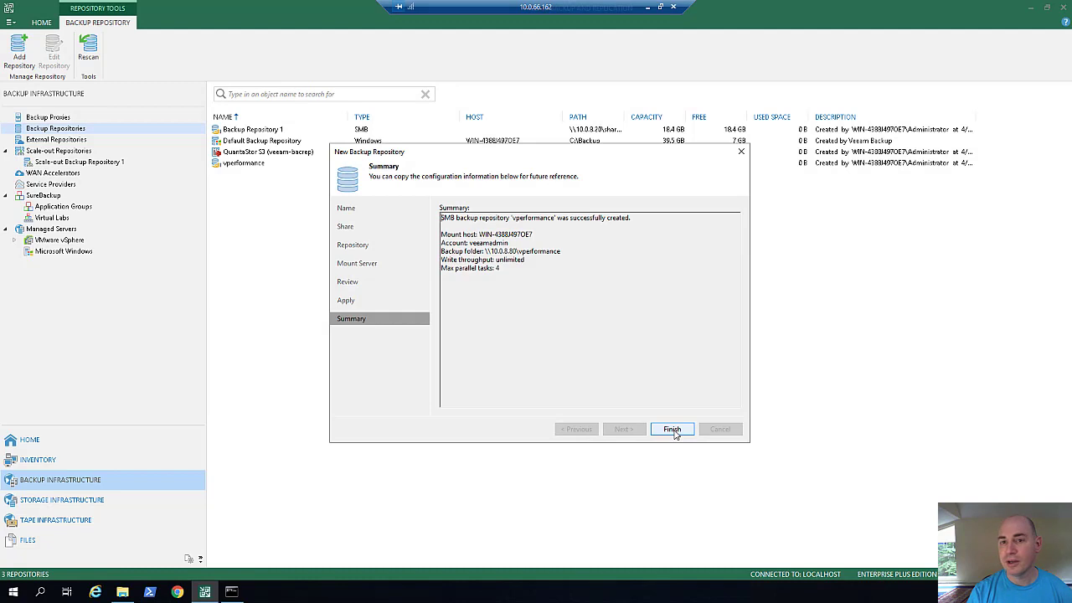
{"action": "left_click", "coordinate": [672, 429]}
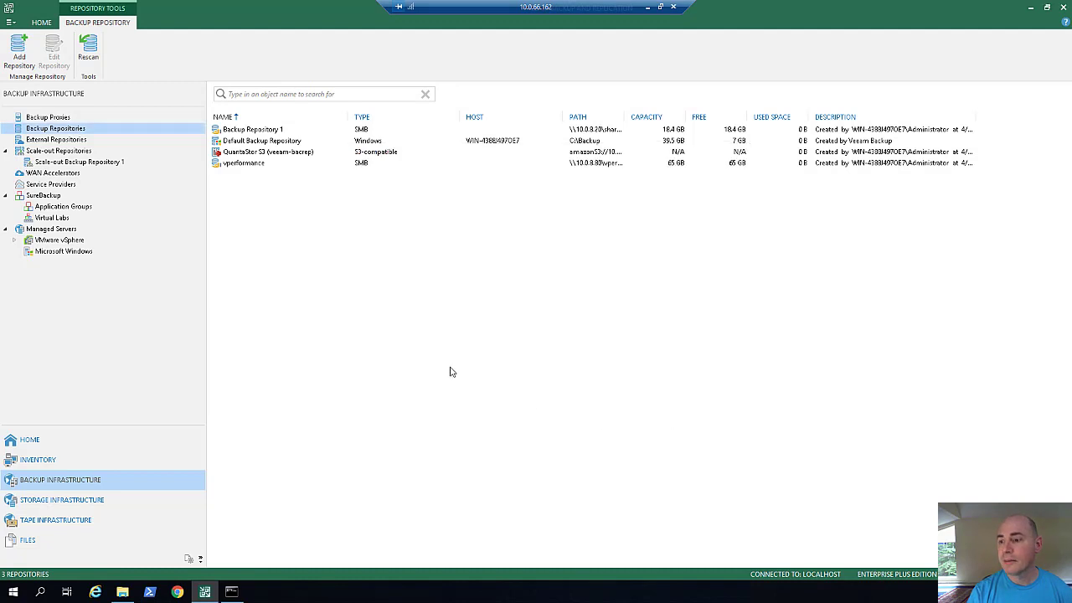
{"action": "left_click", "coordinate": [254, 165]}
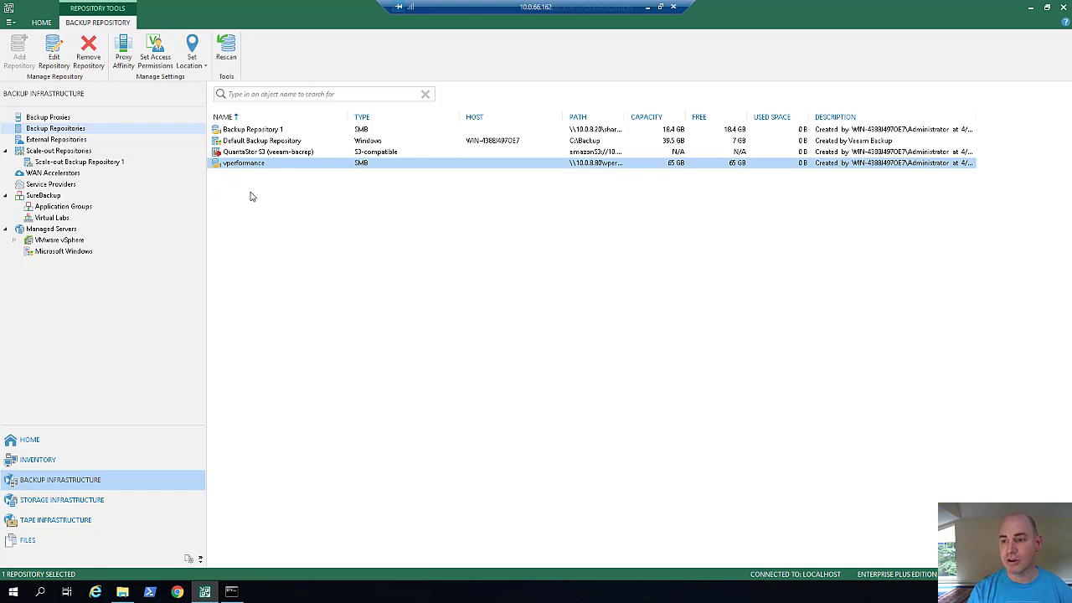
Step: Start a new S3 Compatible object storage repository named vcapacity and continue to its account settings
{"action": "left_click", "coordinate": [52, 129]}
{"action": "left_click", "coordinate": [19, 50]}
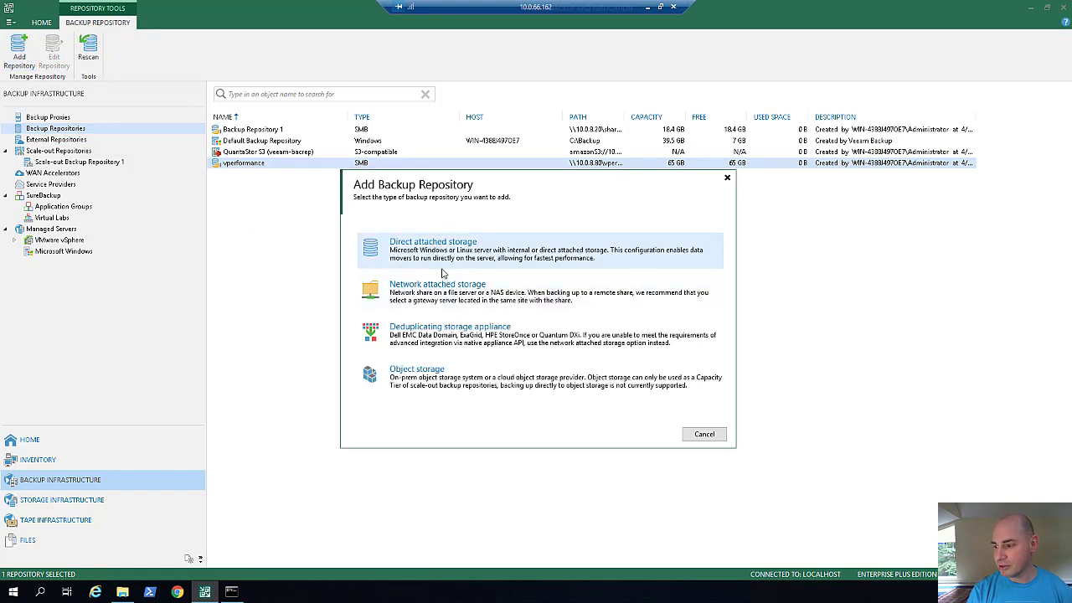
{"action": "left_click", "coordinate": [417, 373]}
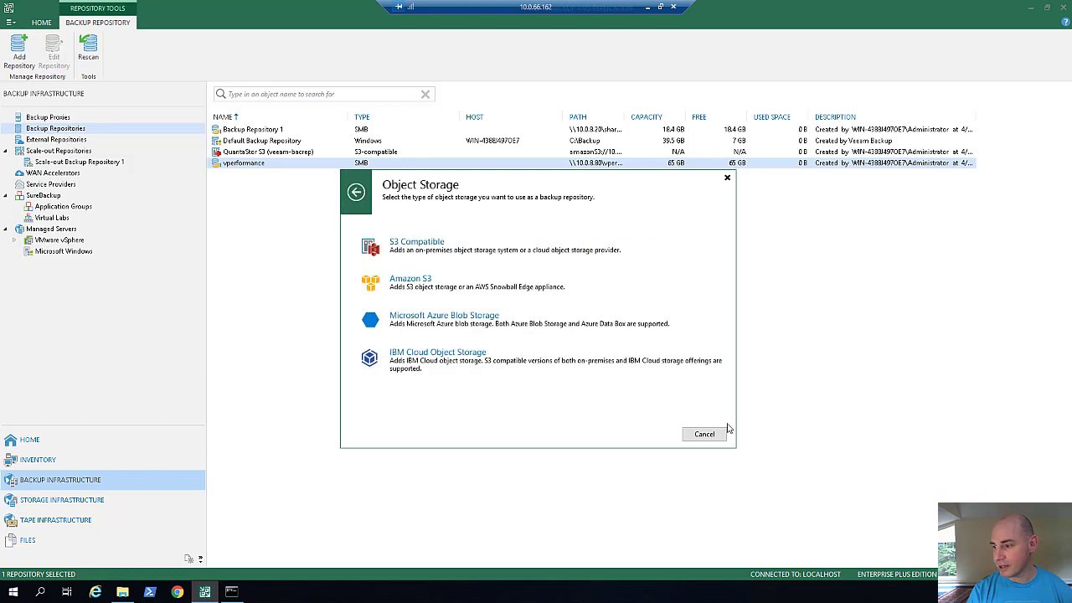
{"action": "left_click", "coordinate": [436, 253]}
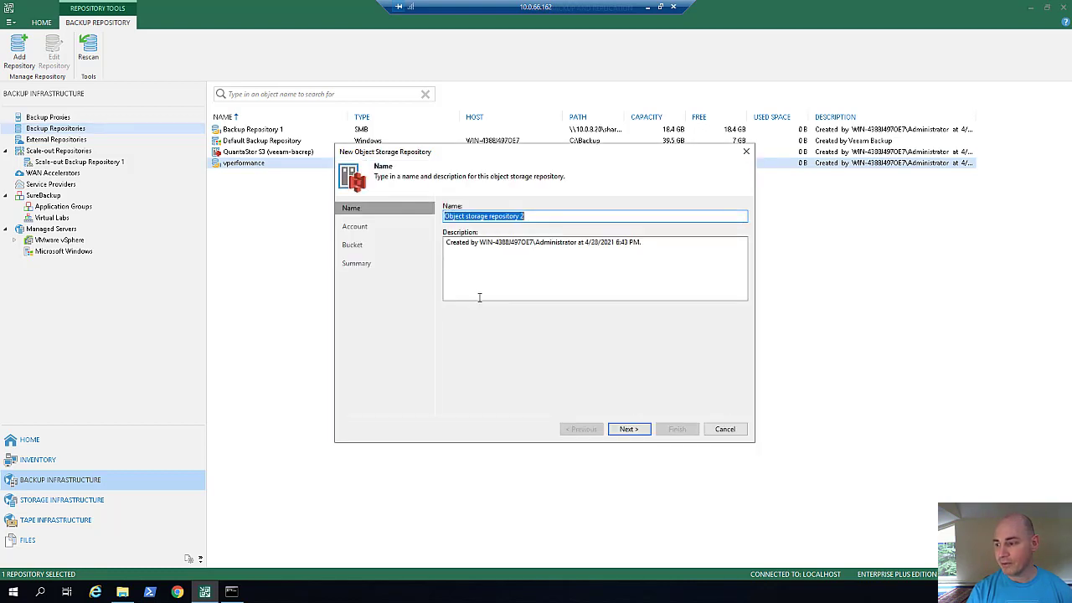
{"action": "type", "text": "vcapacity"}
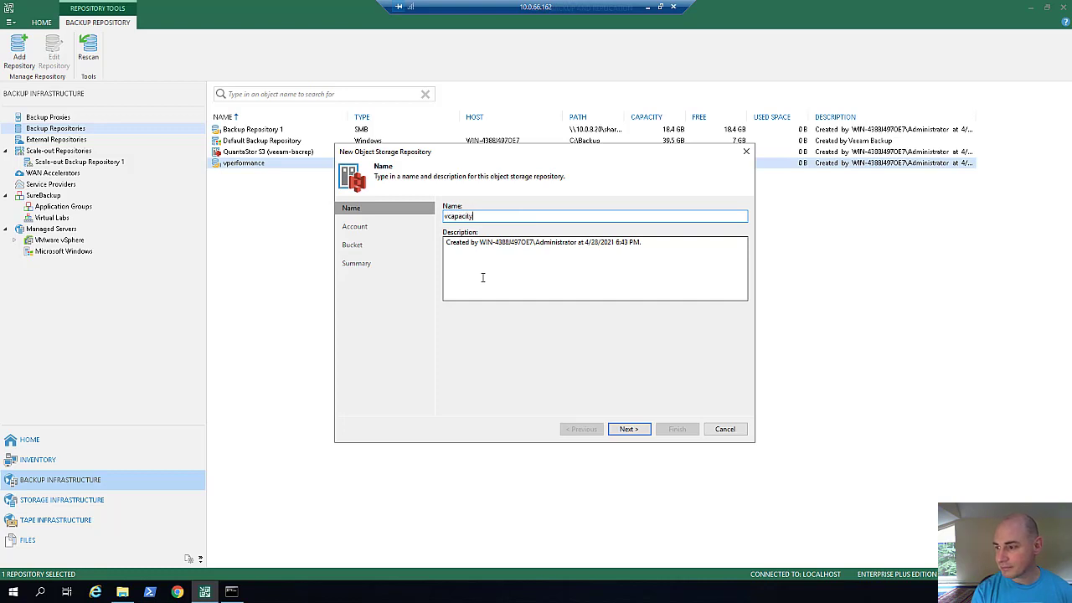
{"action": "left_click", "coordinate": [630, 429]}
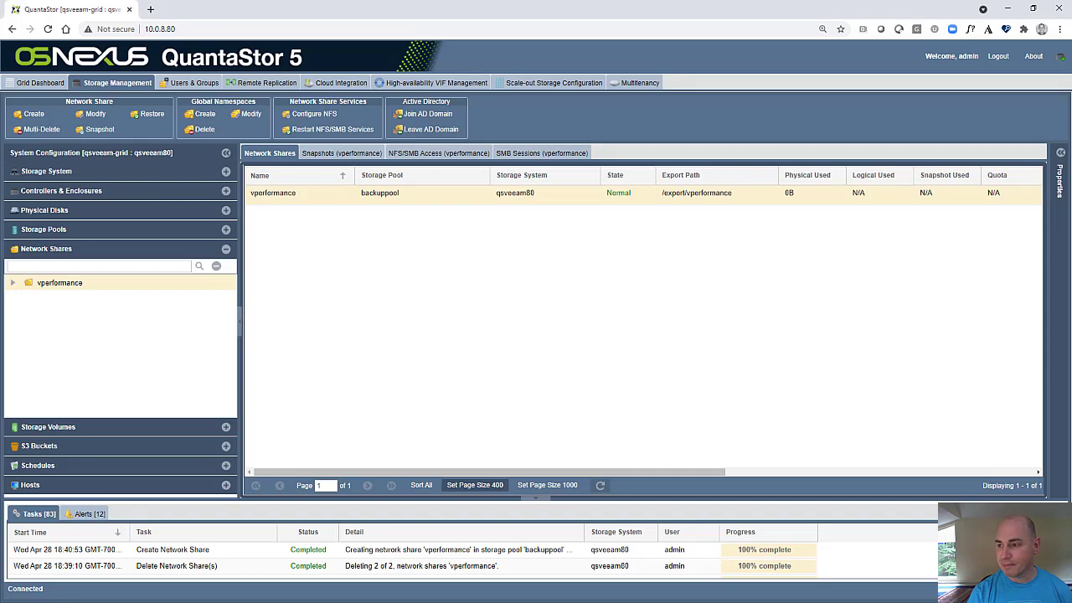
Step: Display the properties of the qsveeam80 S3 gateway in the scale-out cluster and copy its storage URL to the clipboard
{"action": "left_click", "coordinate": [572, 85]}
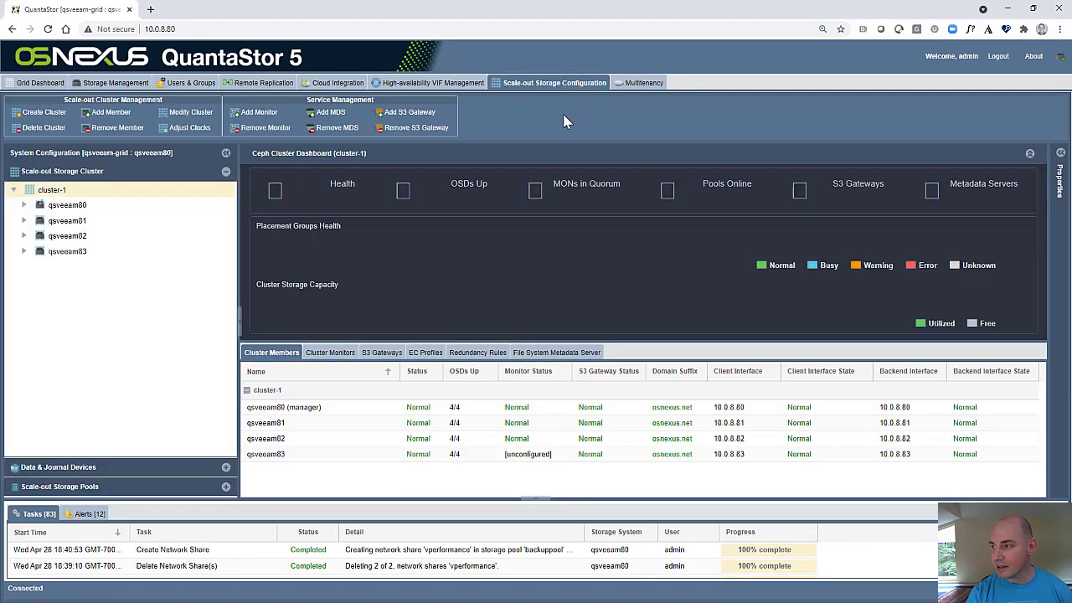
{"action": "left_click", "coordinate": [386, 355]}
{"action": "left_click_drag", "start_coordinate": [741, 412], "coordinate": [641, 419]}
{"action": "left_click", "coordinate": [1060, 153]}
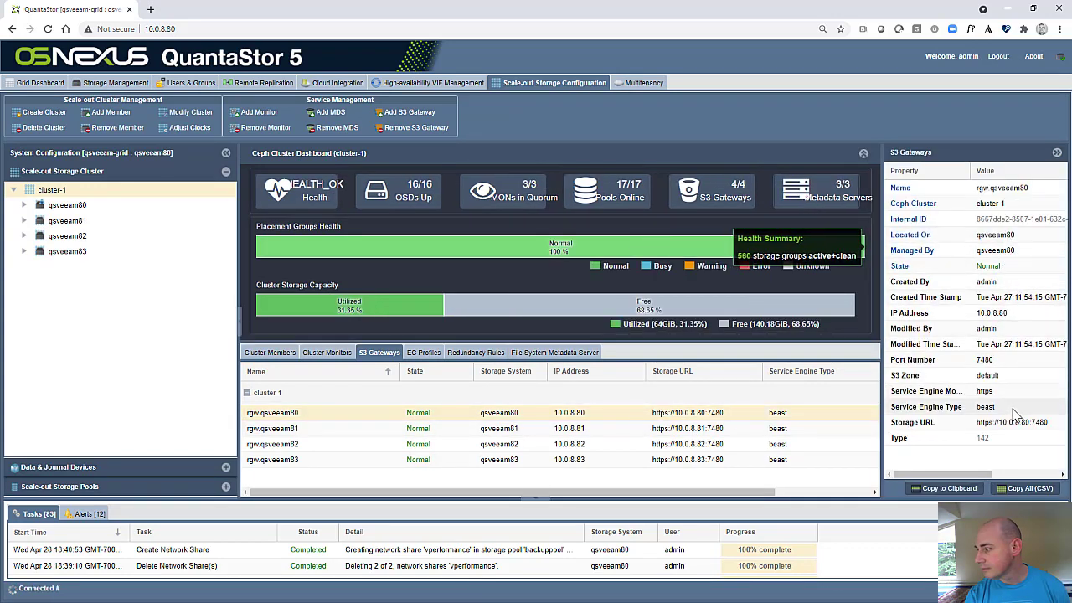
{"action": "left_click", "coordinate": [950, 489]}
{"action": "left_click", "coordinate": [1008, 9]}
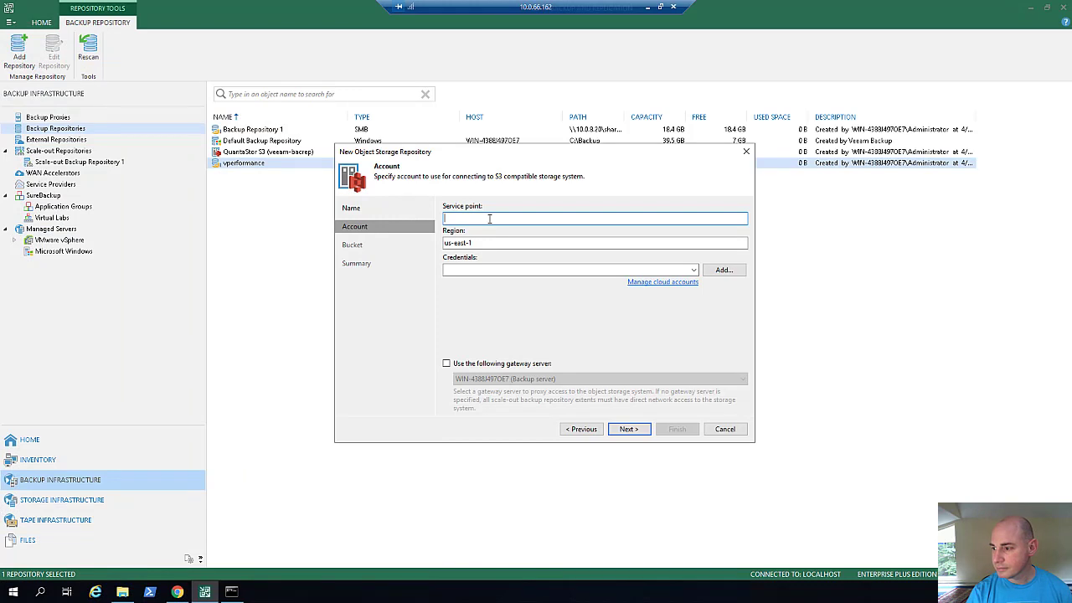
{"action": "key", "text": "ctrl+v"}
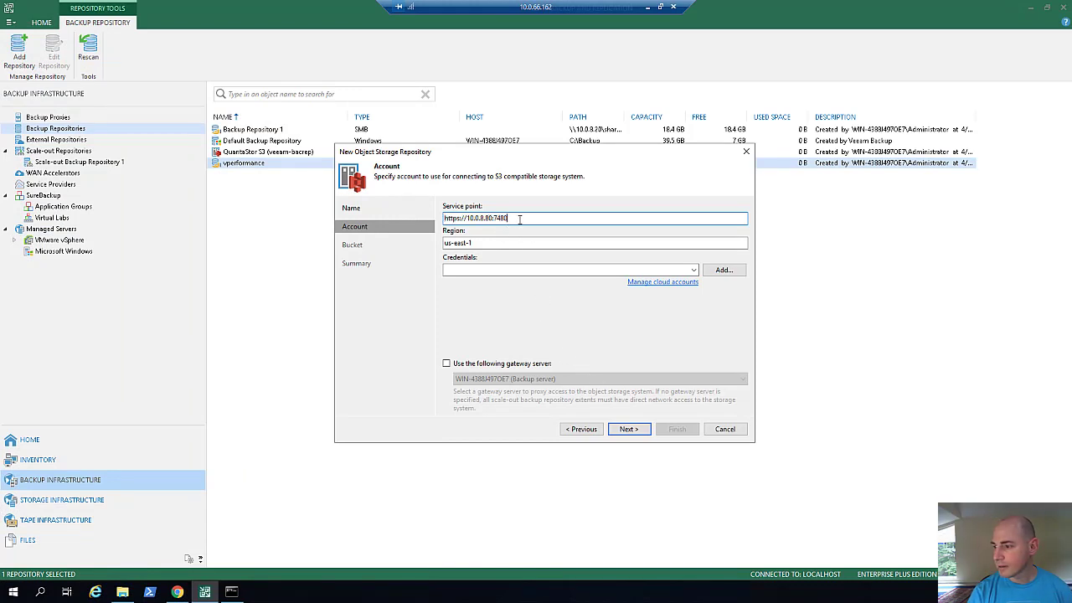
{"action": "left_click_drag", "start_coordinate": [520, 219], "coordinate": [415, 219]}
{"action": "key", "text": "BackSpace"}
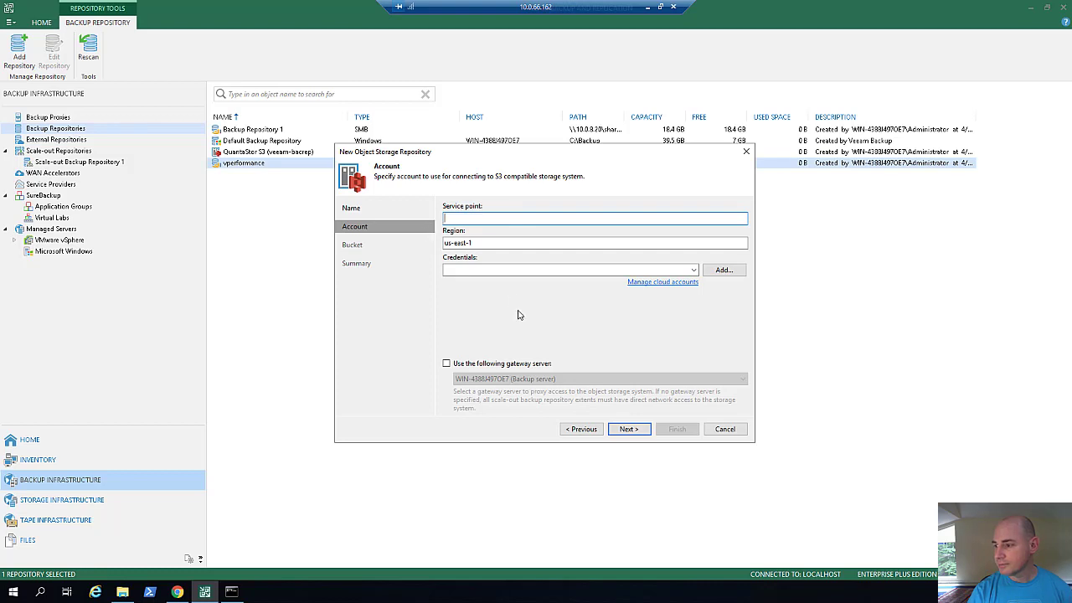
{"action": "key", "text": "ctrl+v"}
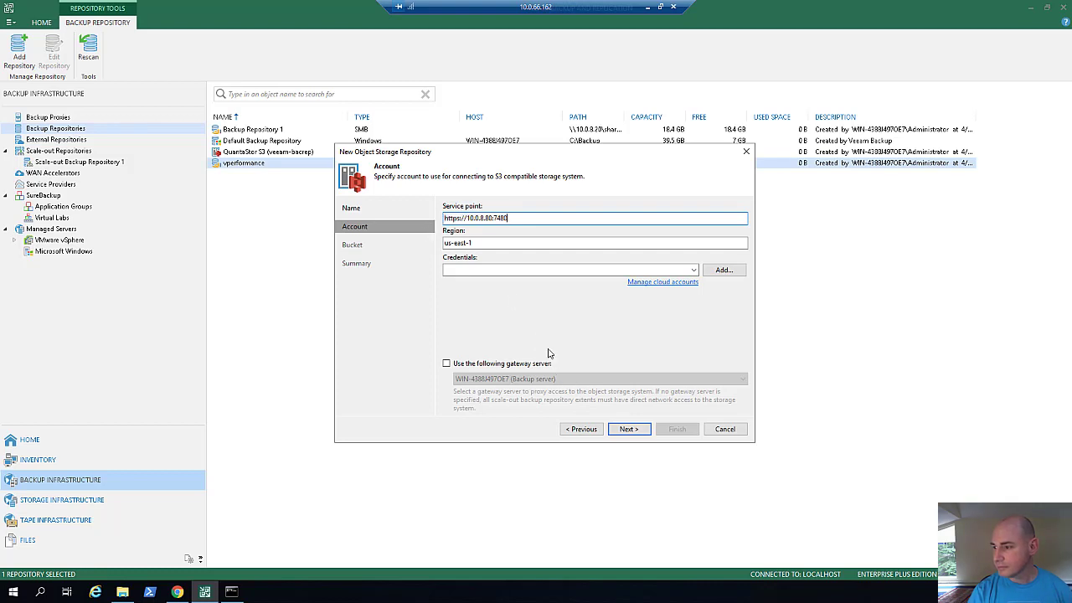
{"action": "left_click", "coordinate": [693, 270]}
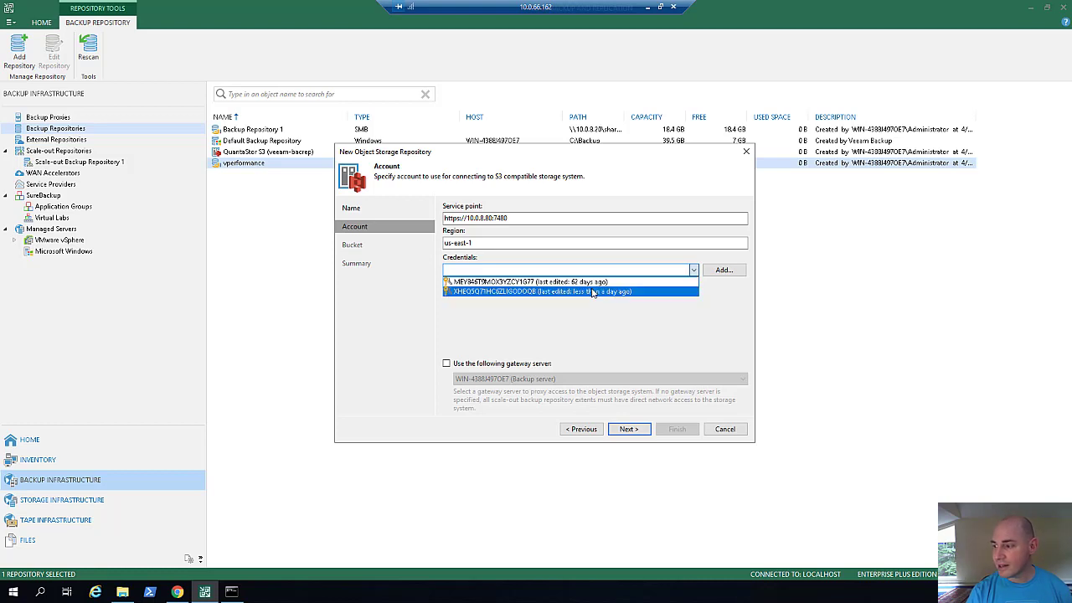
{"action": "left_click", "coordinate": [629, 313]}
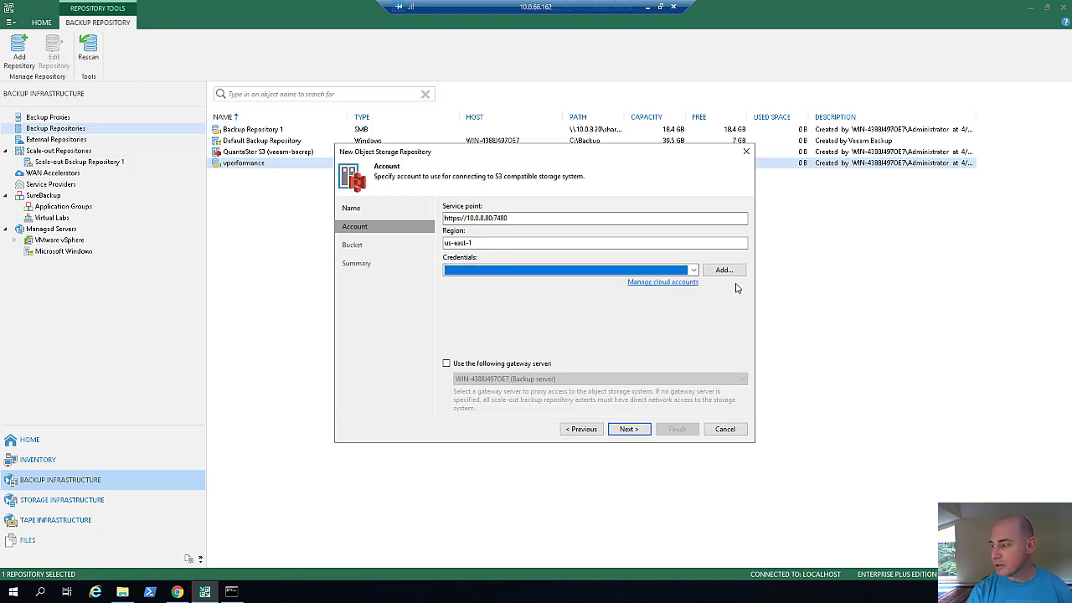
{"action": "left_click", "coordinate": [724, 273]}
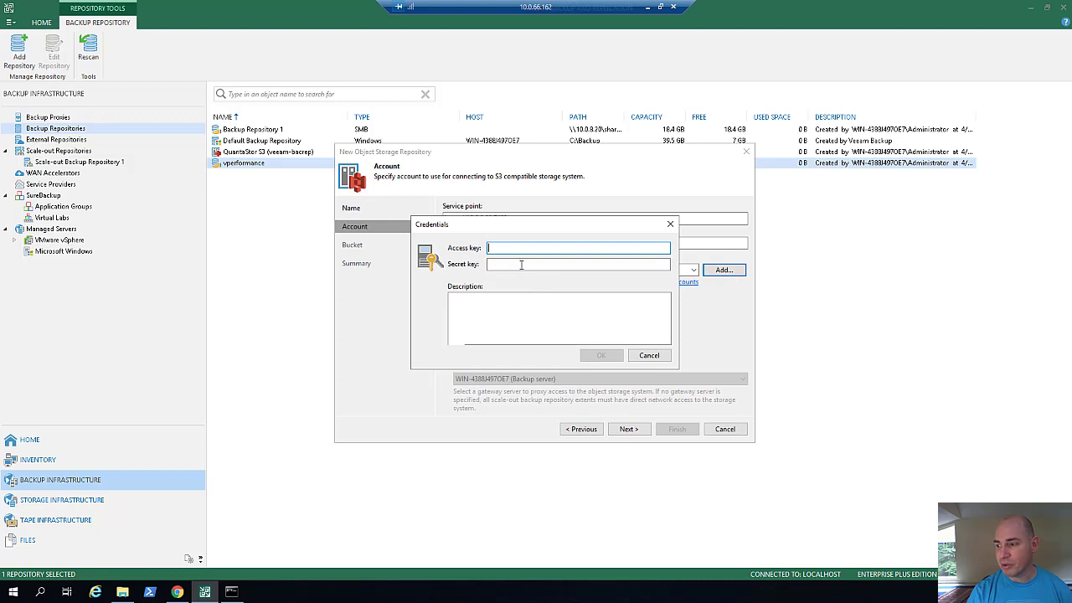
{"action": "left_click", "coordinate": [647, 356]}
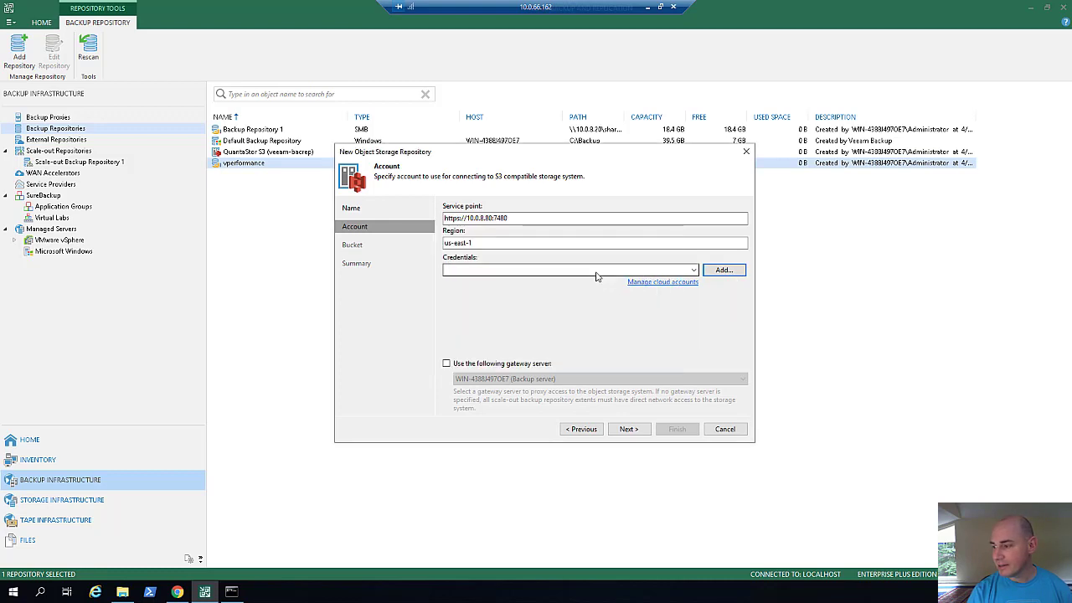
Step: Select the saved S3 credentials last edited less than a day ago for the repository account
{"action": "left_click", "coordinate": [596, 273]}
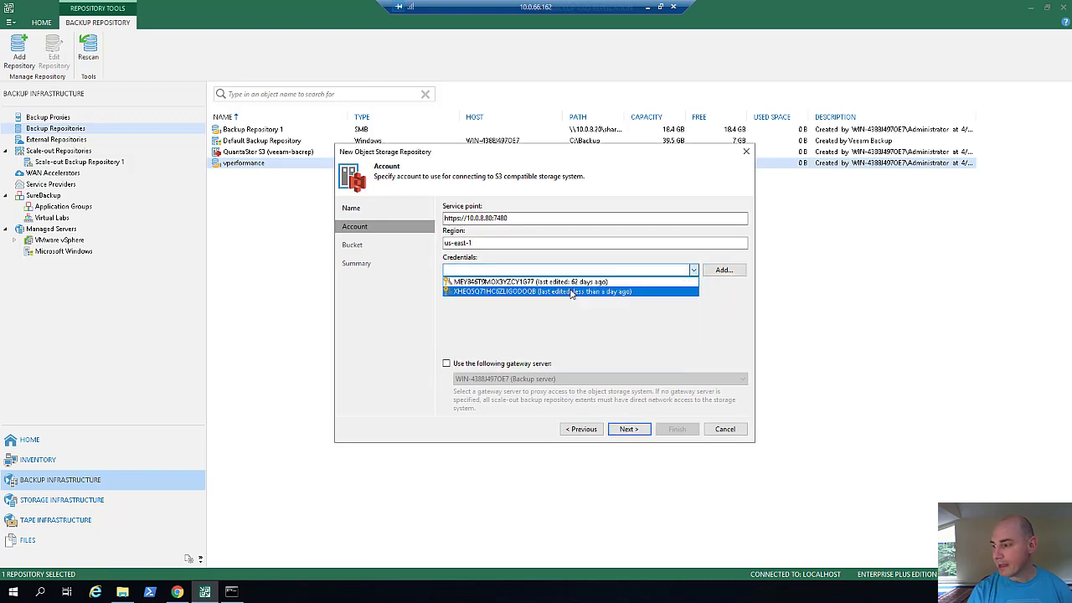
{"action": "left_click", "coordinate": [572, 293]}
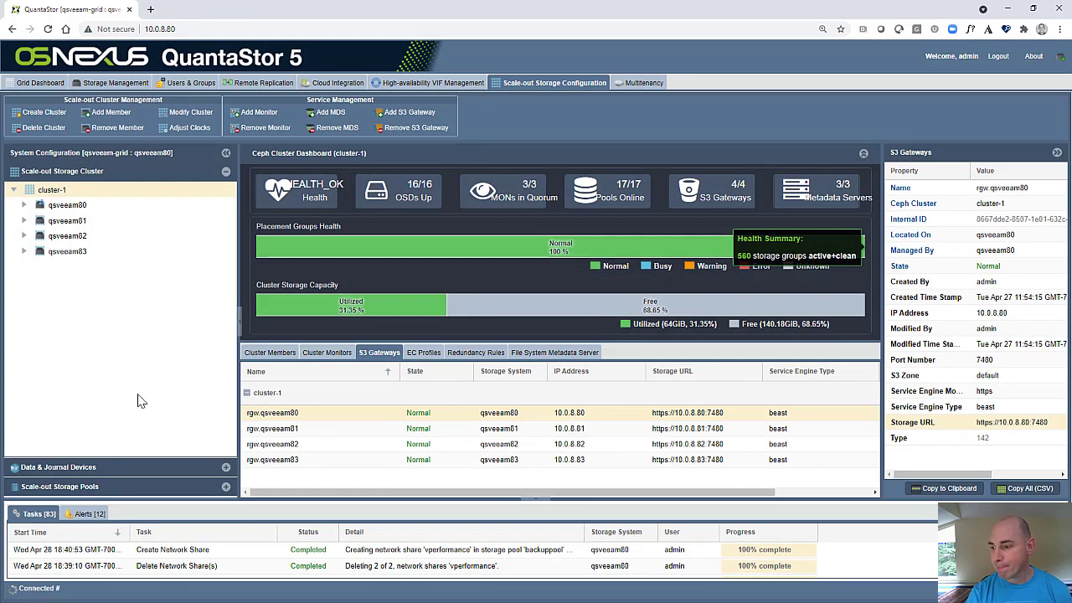
Step: Open the access key manager for the veeamadmin S3 user on cluster-1 and reveal its access and secret keys
{"action": "left_click", "coordinate": [194, 83]}
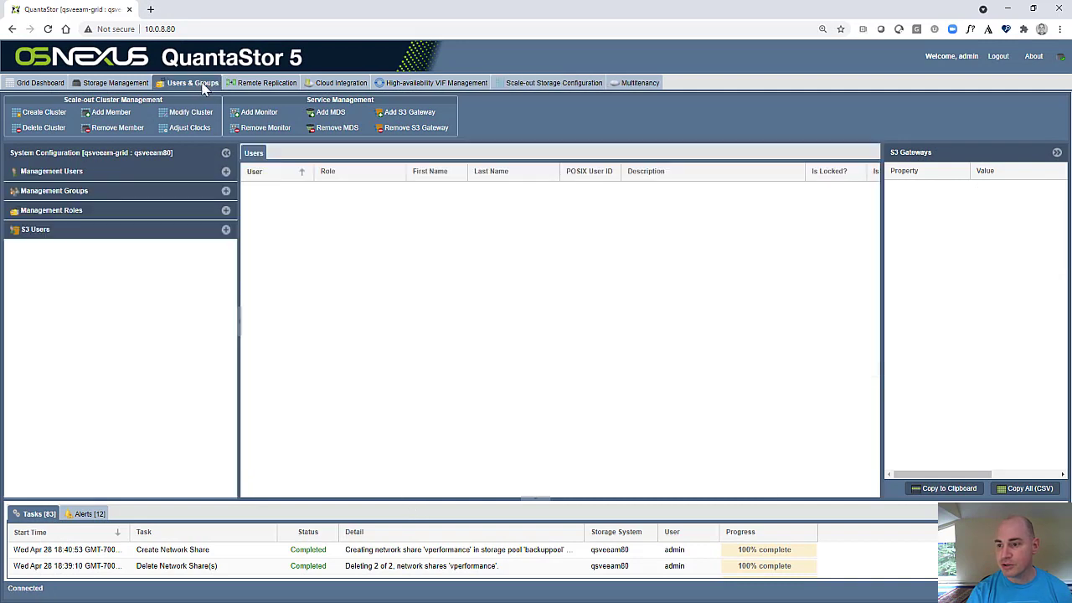
{"action": "left_click", "coordinate": [72, 205]}
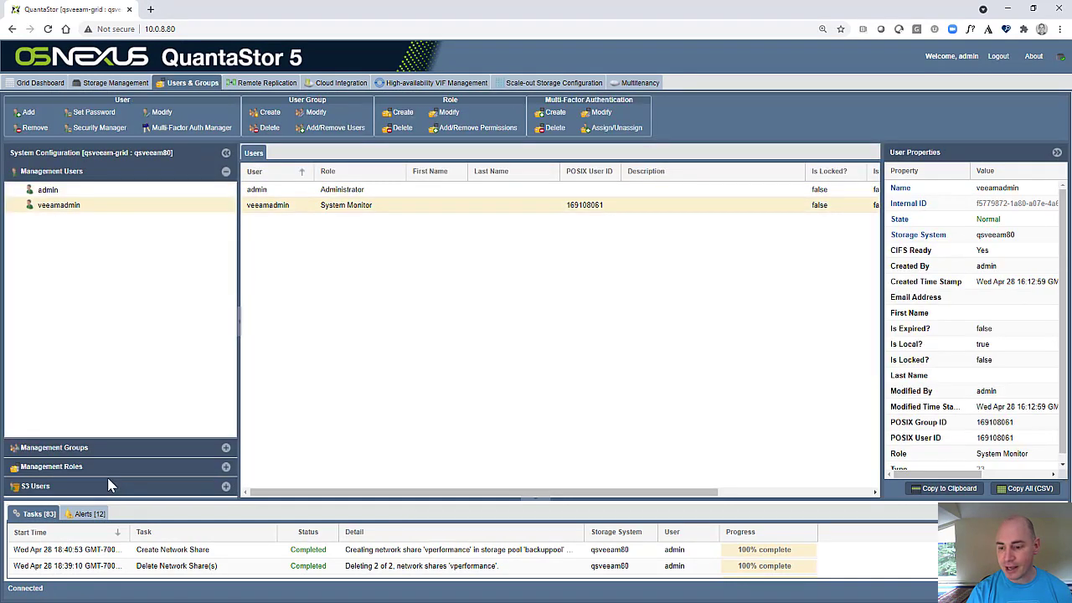
{"action": "left_click", "coordinate": [38, 489]}
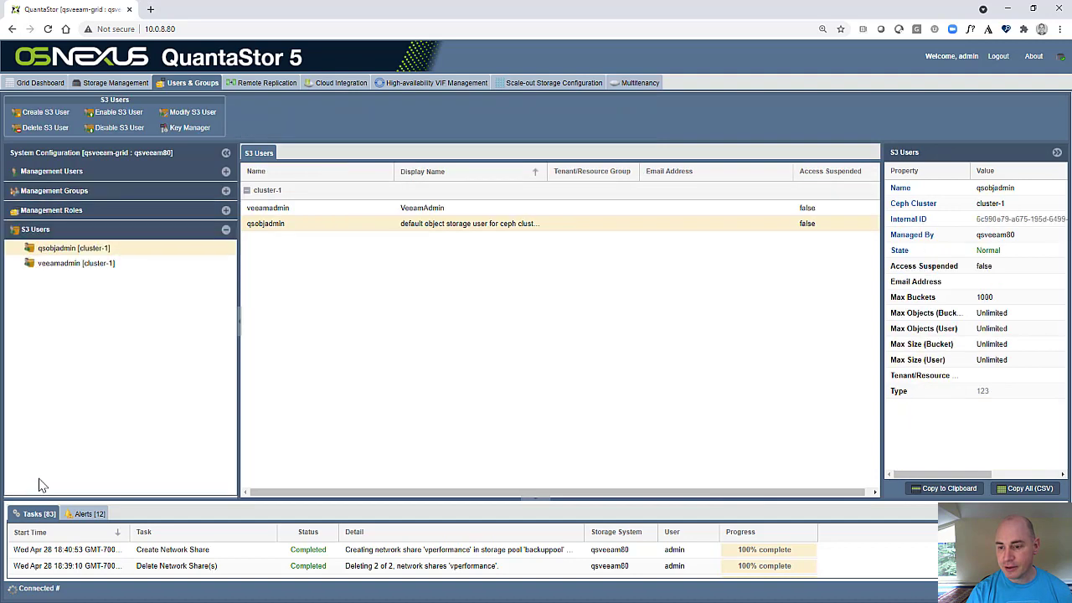
{"action": "left_click", "coordinate": [68, 265]}
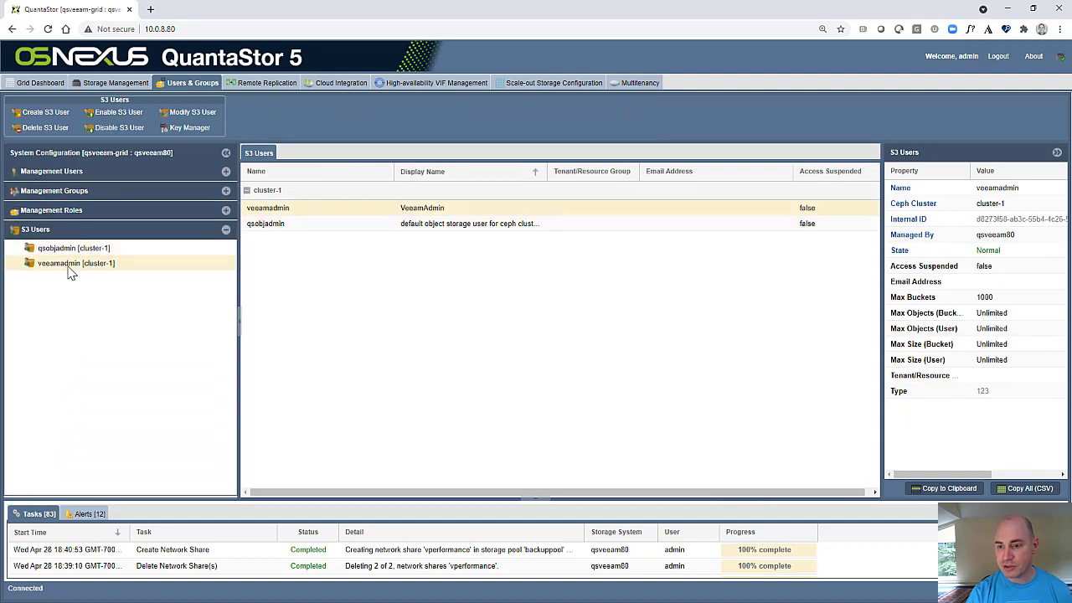
{"action": "right_click", "coordinate": [69, 268]}
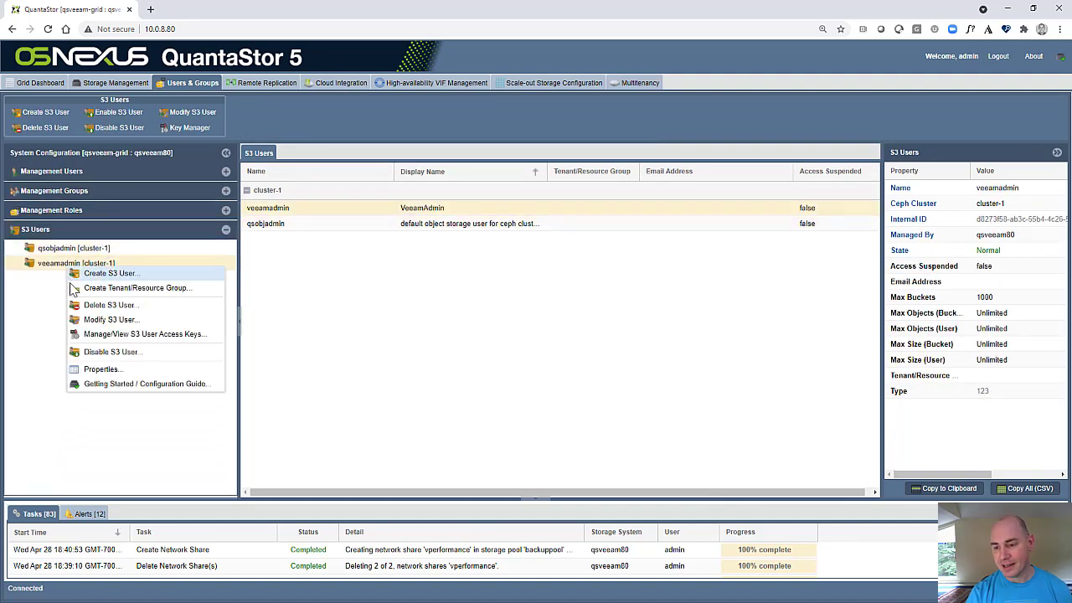
{"action": "left_click", "coordinate": [138, 335]}
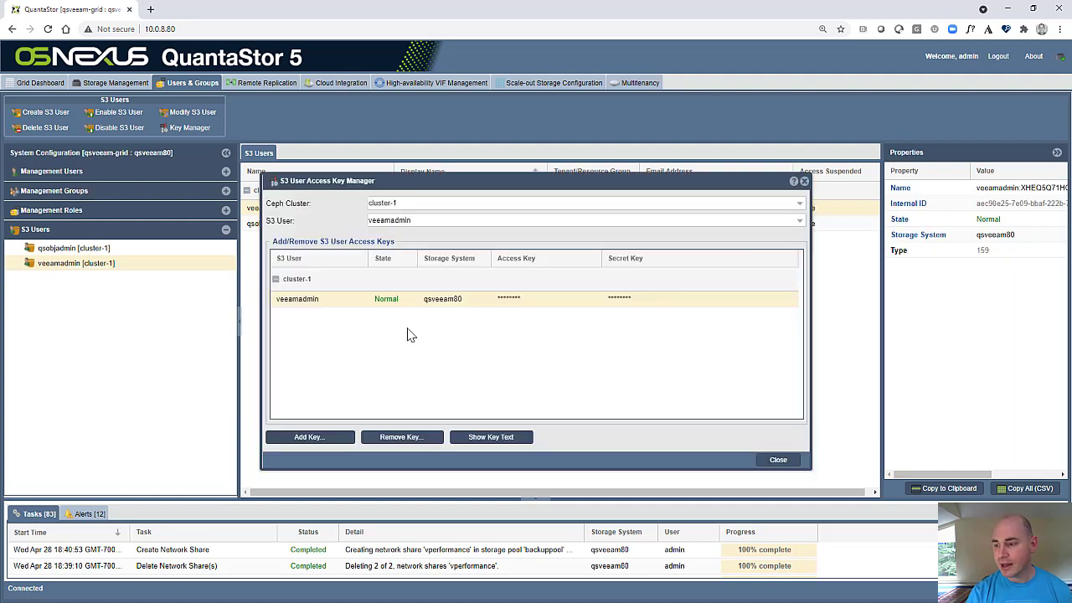
{"action": "right_click", "coordinate": [83, 263]}
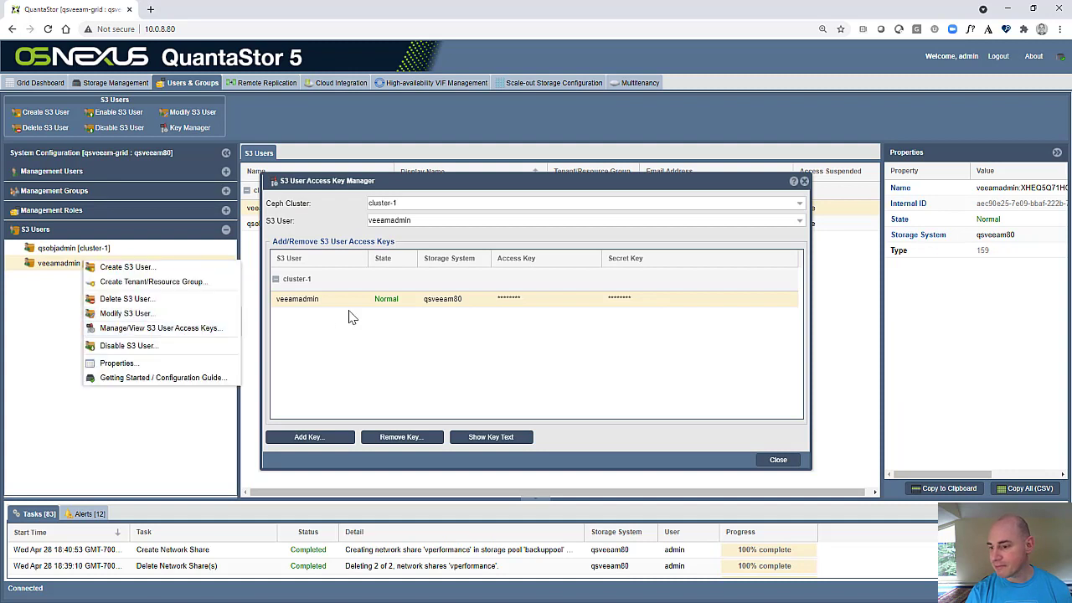
{"action": "left_click", "coordinate": [526, 436]}
{"action": "double_click", "coordinate": [520, 303]}
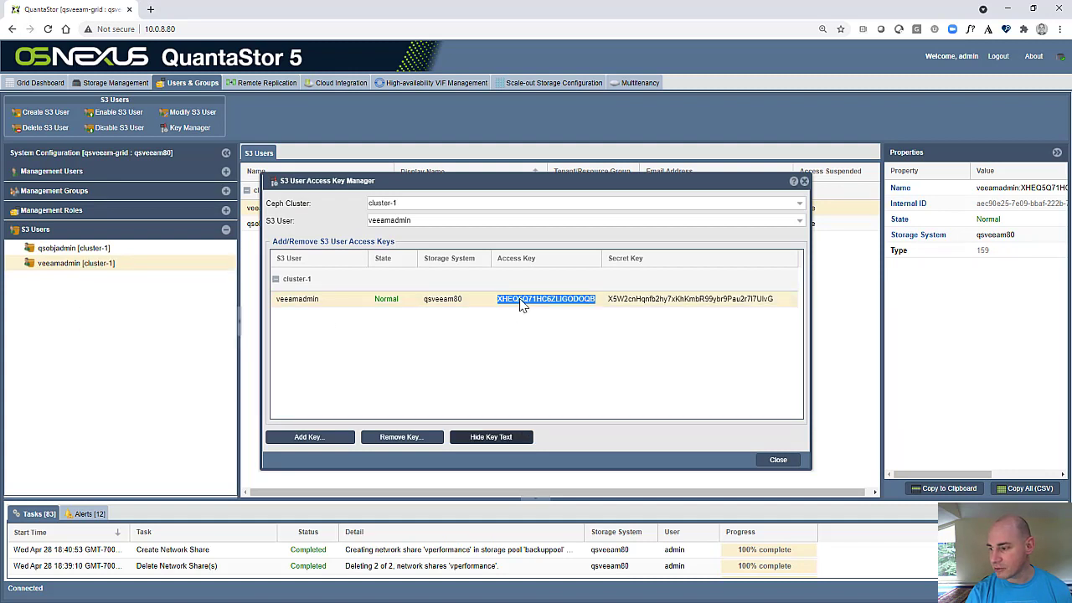
{"action": "double_click", "coordinate": [663, 300]}
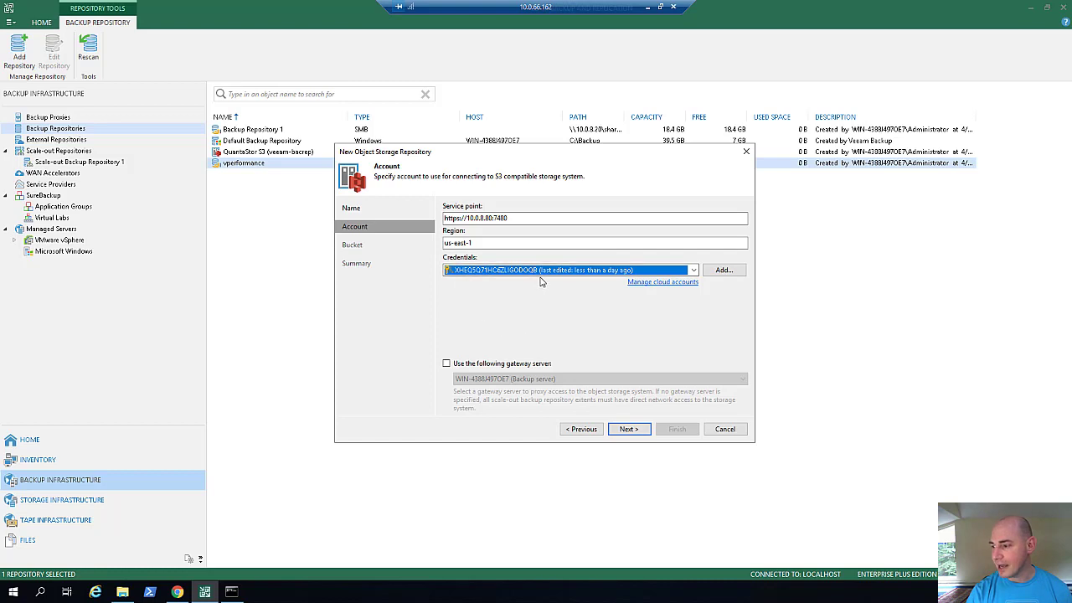
Step: Continue past the account settings, accept the unverified site certificate, and select the vcapacity bucket
{"action": "left_click", "coordinate": [630, 429]}
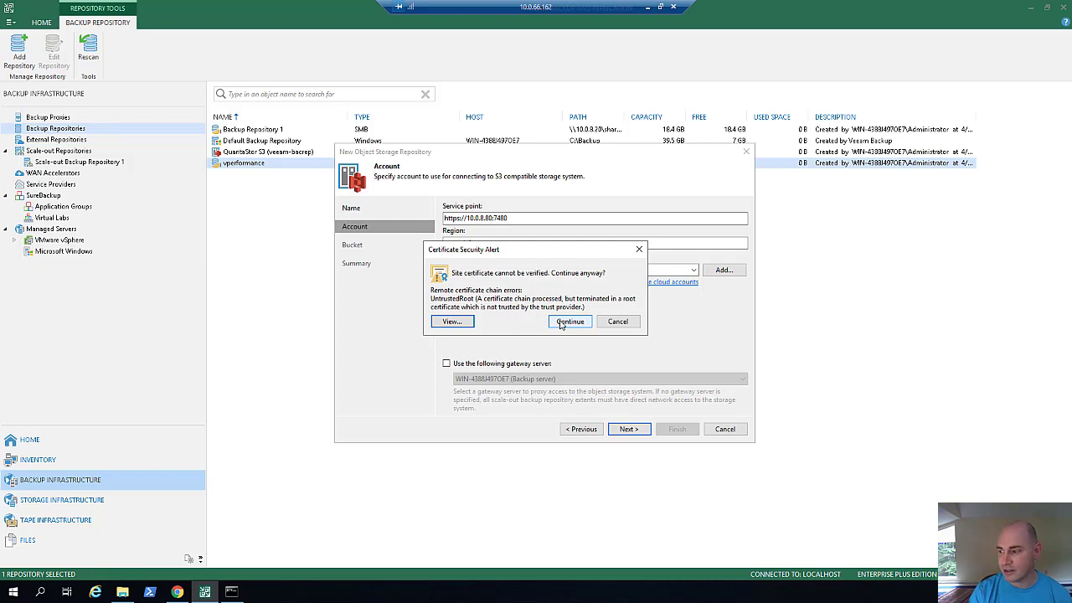
{"action": "left_click", "coordinate": [561, 324]}
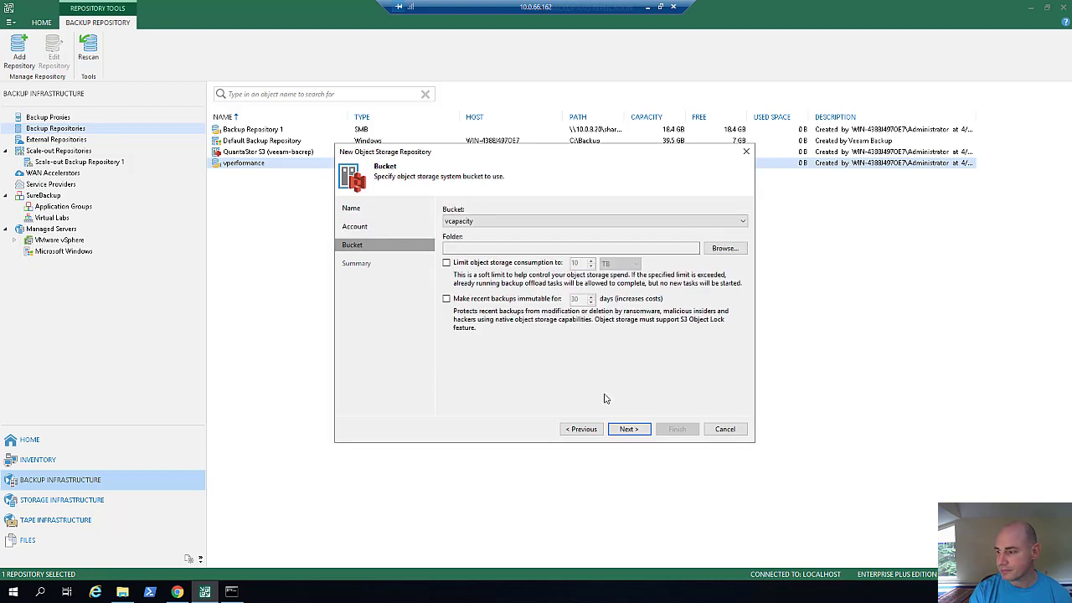
{"action": "left_click", "coordinate": [526, 221]}
{"action": "left_click", "coordinate": [483, 232]}
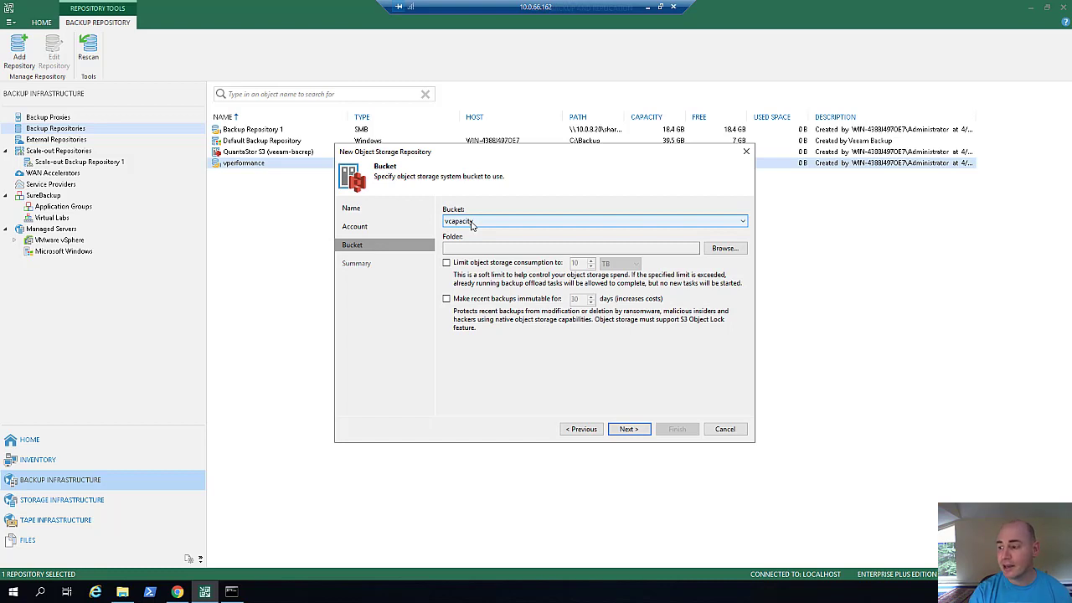
Step: Make recent backups in the bucket immutable for 30 days and try to continue to the summary
{"action": "left_click", "coordinate": [462, 300]}
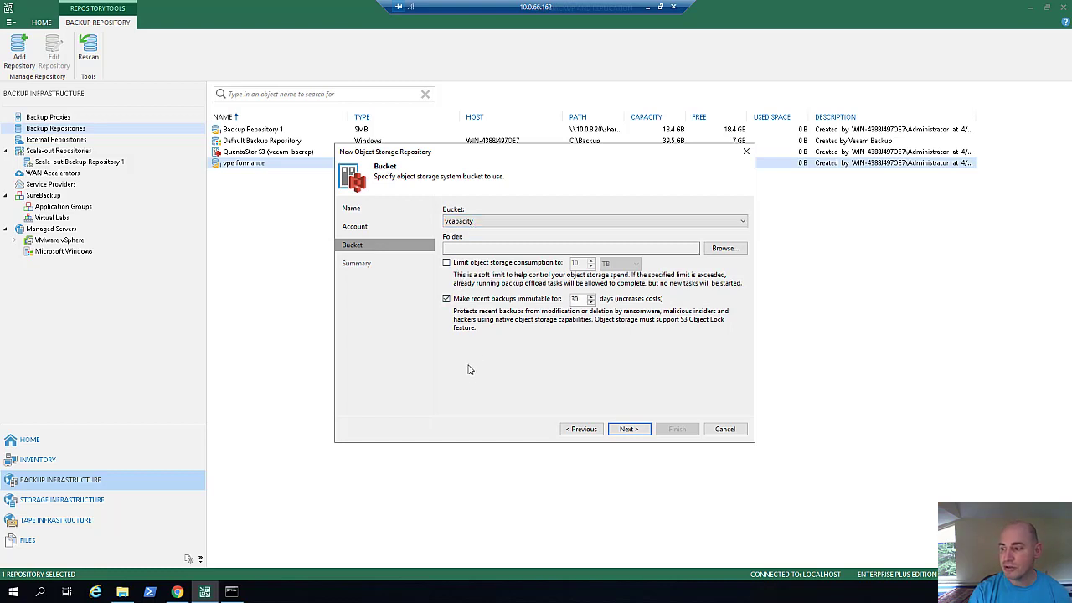
{"action": "left_click", "coordinate": [631, 431]}
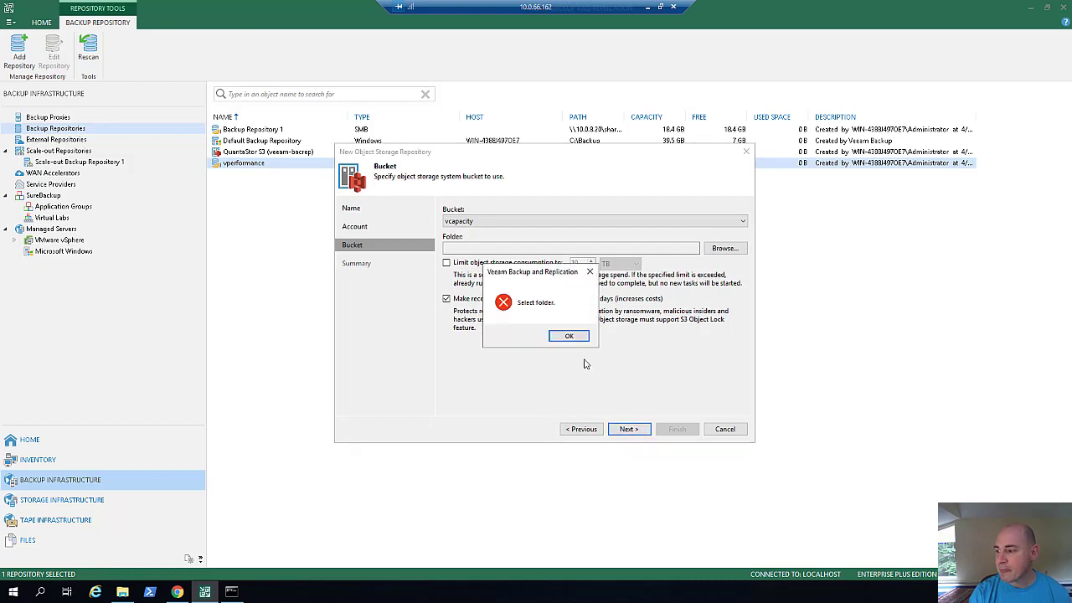
{"action": "left_click", "coordinate": [577, 336]}
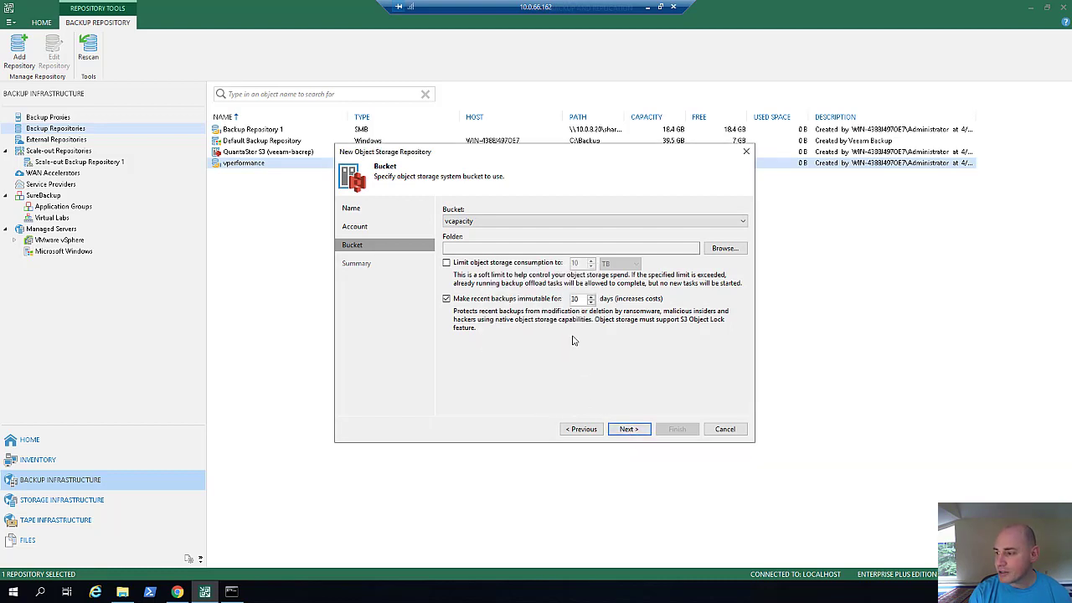
Step: Create a folder named veeam in the vcapacity bucket and use it as the repository folder
{"action": "left_click", "coordinate": [719, 250]}
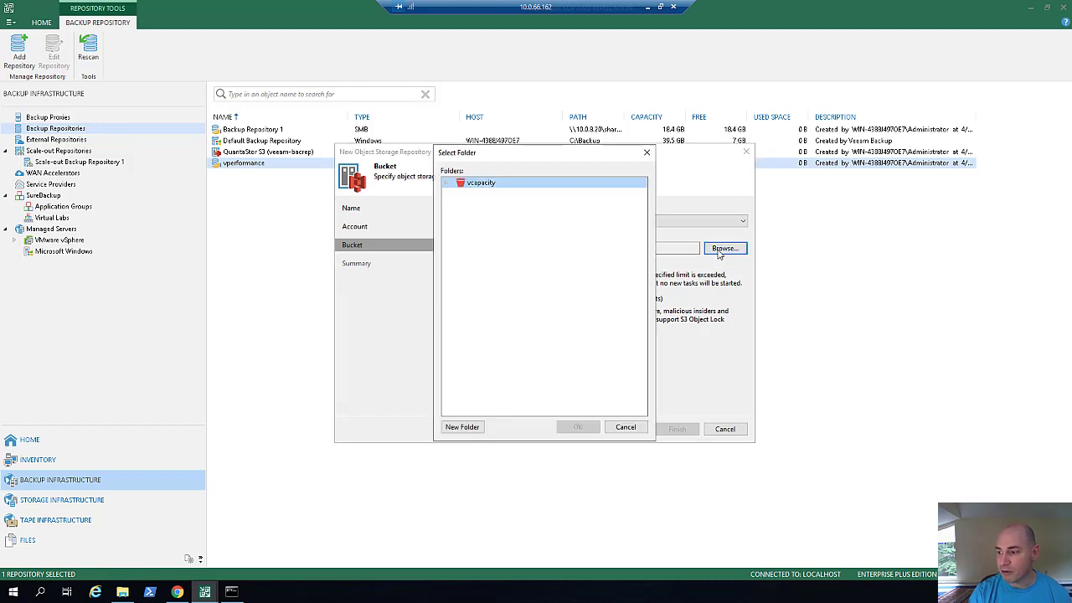
{"action": "left_click", "coordinate": [471, 427]}
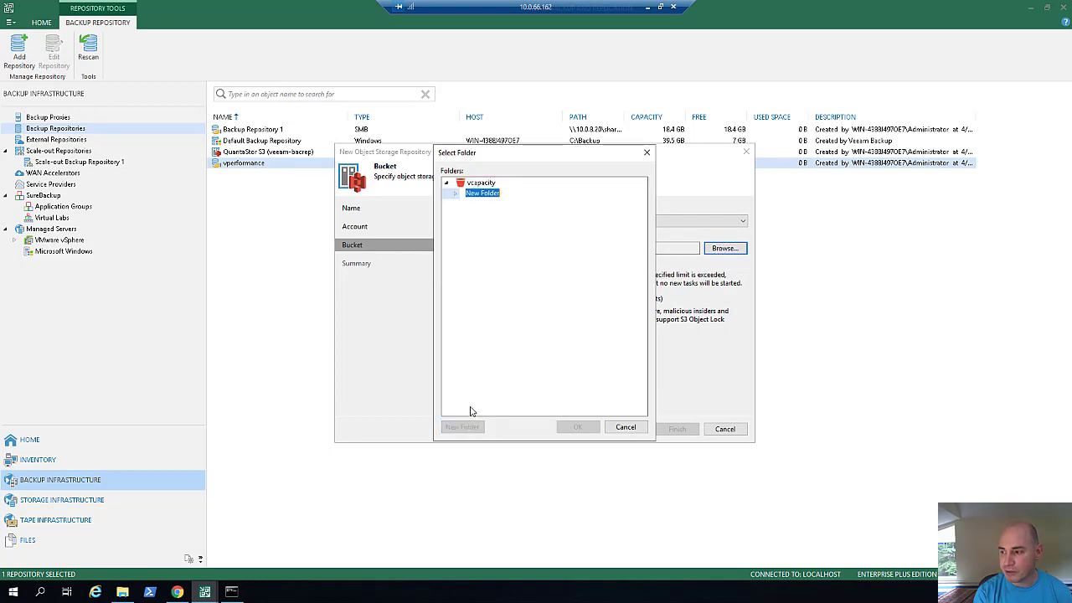
{"action": "type", "text": "vee"}
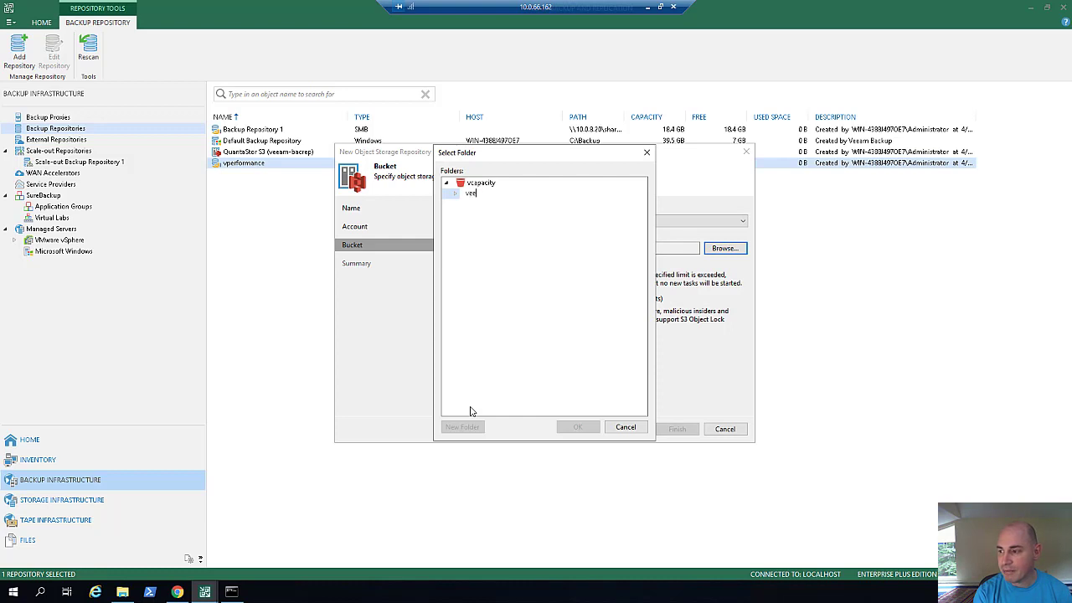
{"action": "type", "text": "am"}
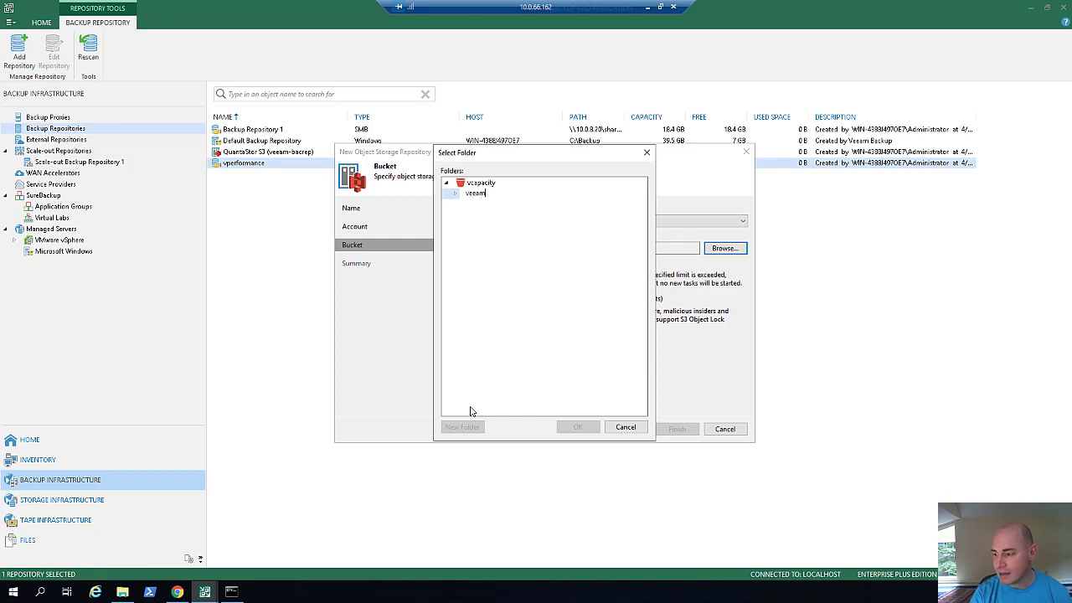
{"action": "key", "text": "Return"}
{"action": "left_click", "coordinate": [578, 427]}
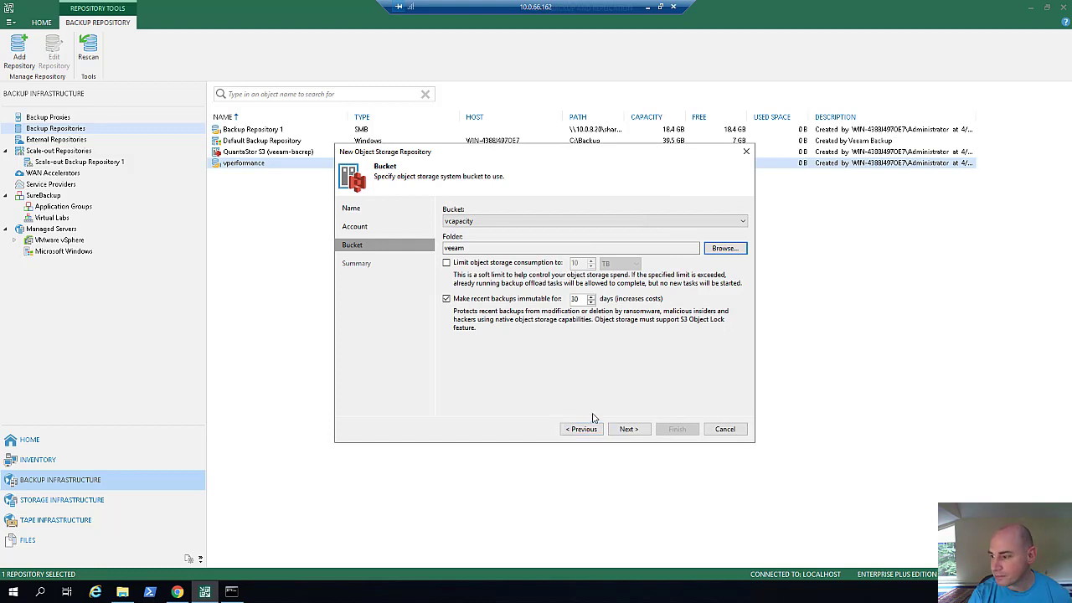
Step: Finish creating the vcapacity object storage repository and select the vperformance repository in the list
{"action": "left_click", "coordinate": [629, 429]}
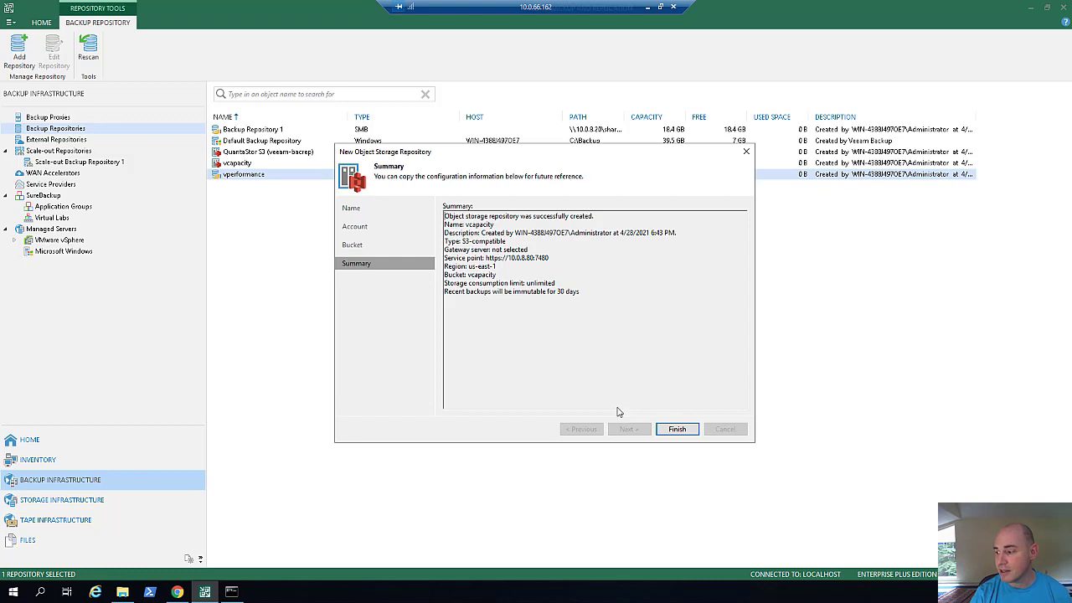
{"action": "left_click", "coordinate": [675, 430]}
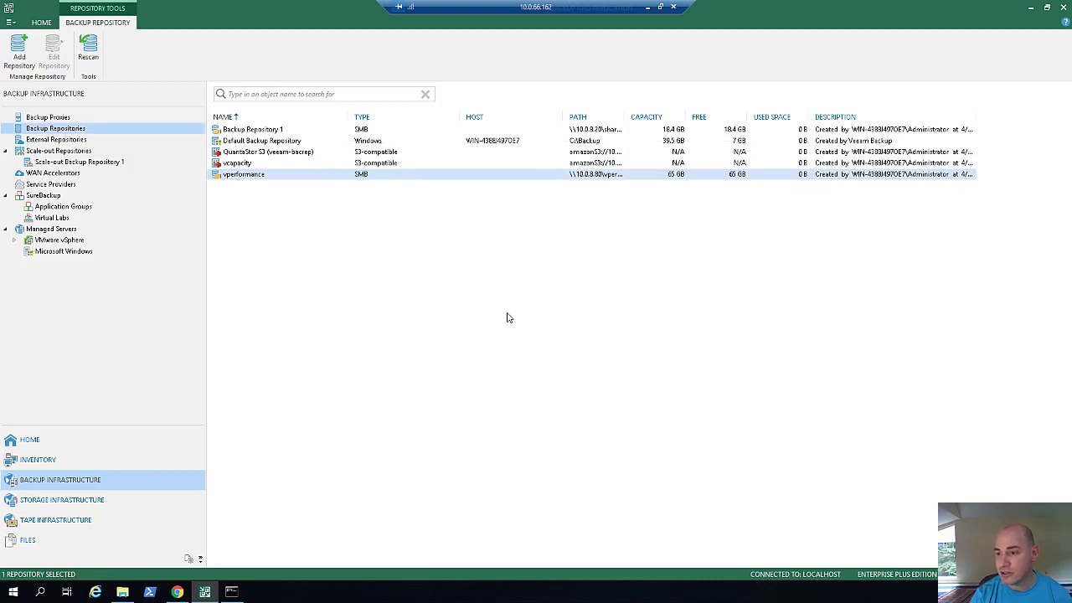
{"action": "left_click", "coordinate": [267, 162]}
{"action": "left_click", "coordinate": [251, 175]}
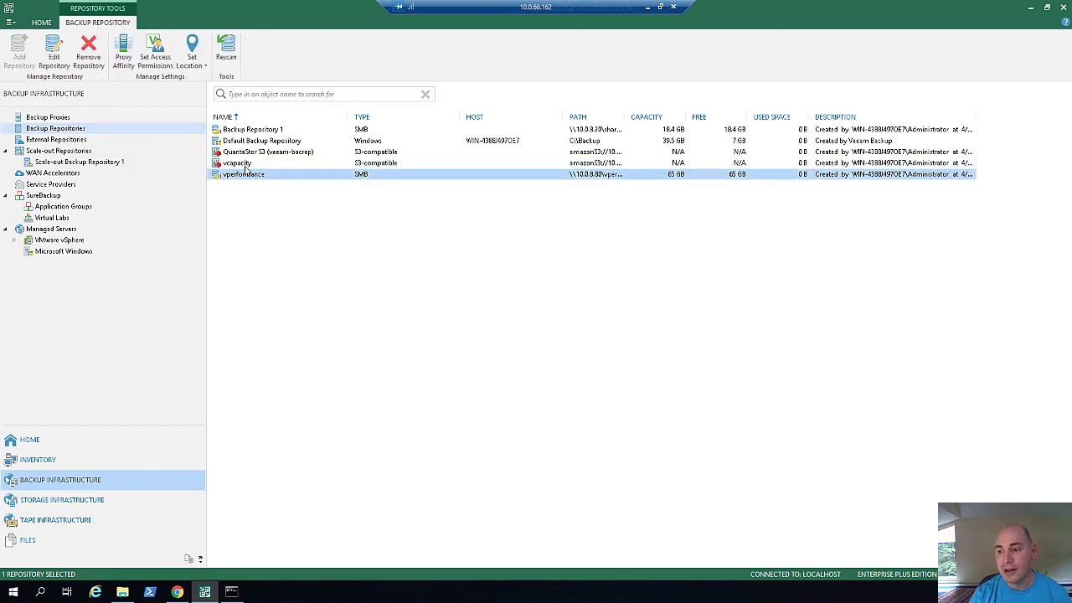
Step: Start a new scale-out backup repository named vsobr and continue to its performance tier
{"action": "left_click", "coordinate": [245, 164]}
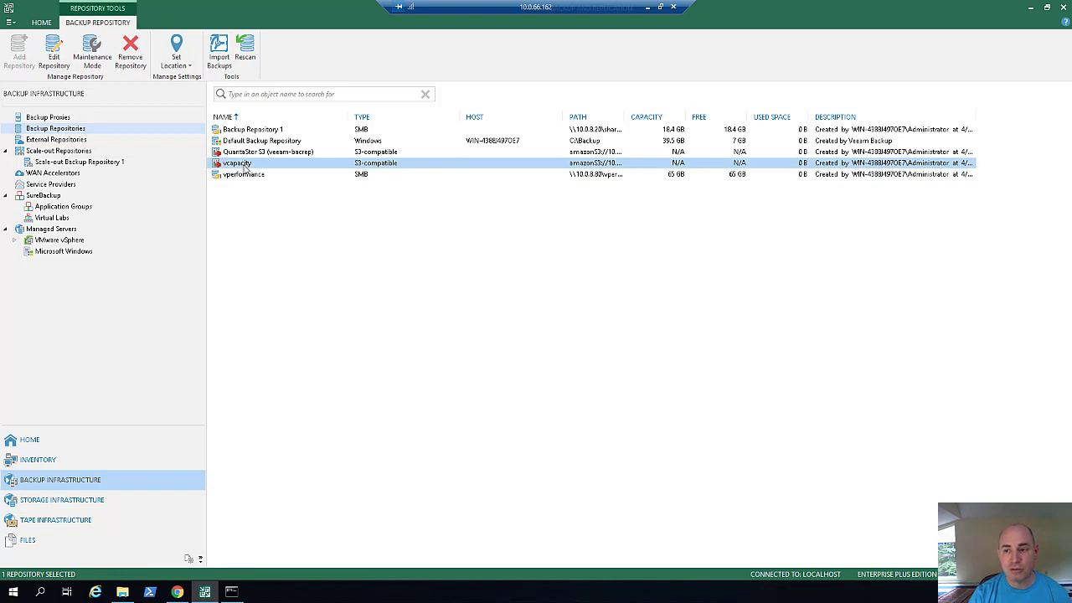
{"action": "left_click", "coordinate": [246, 175]}
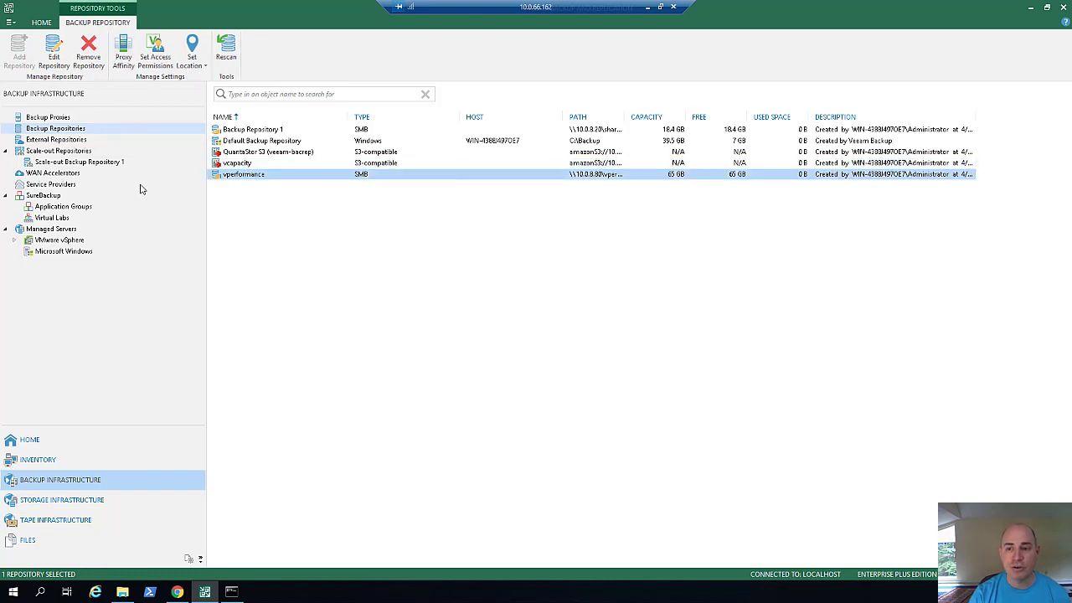
{"action": "left_click", "coordinate": [57, 151]}
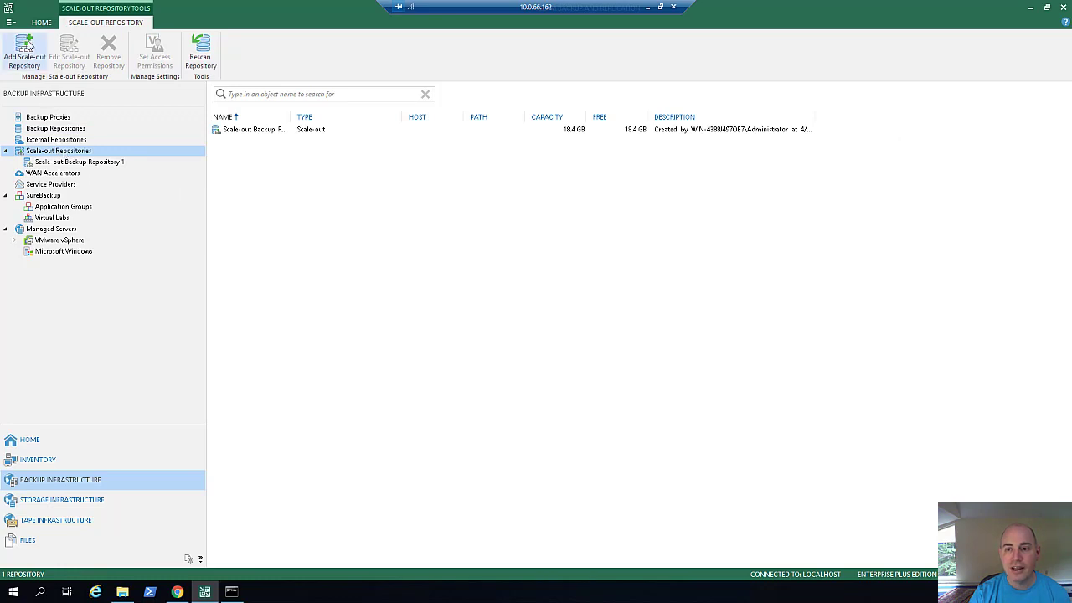
{"action": "left_click", "coordinate": [28, 46]}
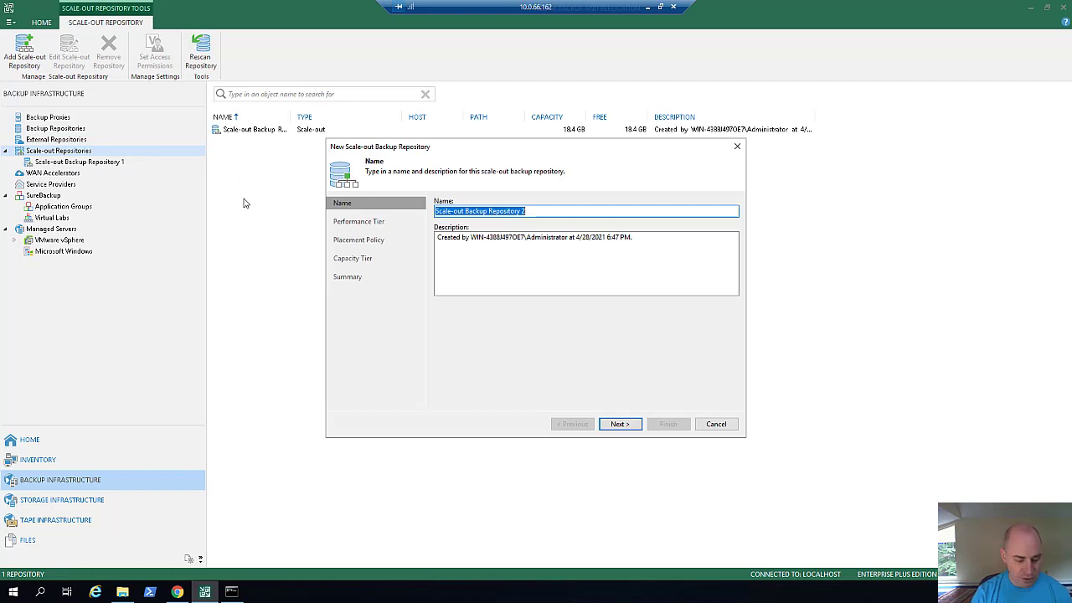
{"action": "type", "text": "vsobr"}
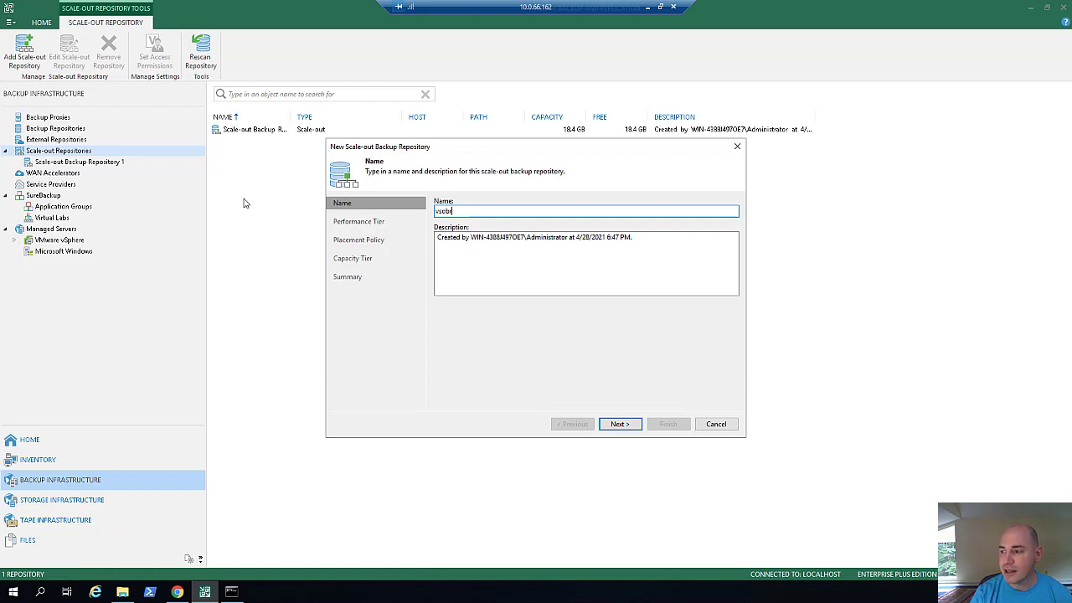
{"action": "left_click", "coordinate": [618, 424]}
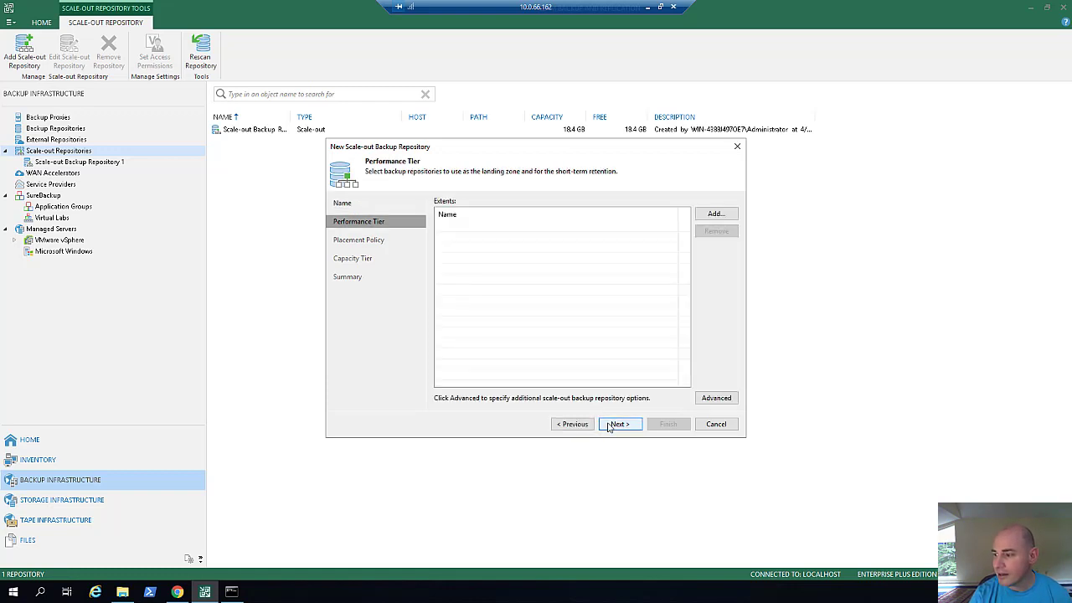
Step: Add the vperformance repository as the performance tier extent and continue to the placement policy
{"action": "left_click", "coordinate": [719, 214]}
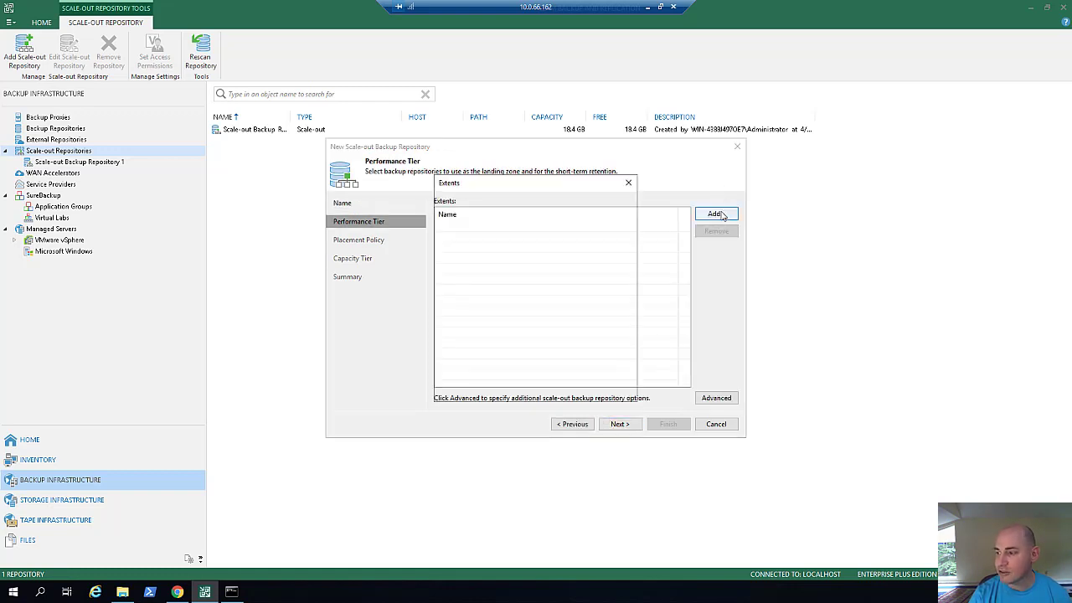
{"action": "left_click", "coordinate": [481, 261]}
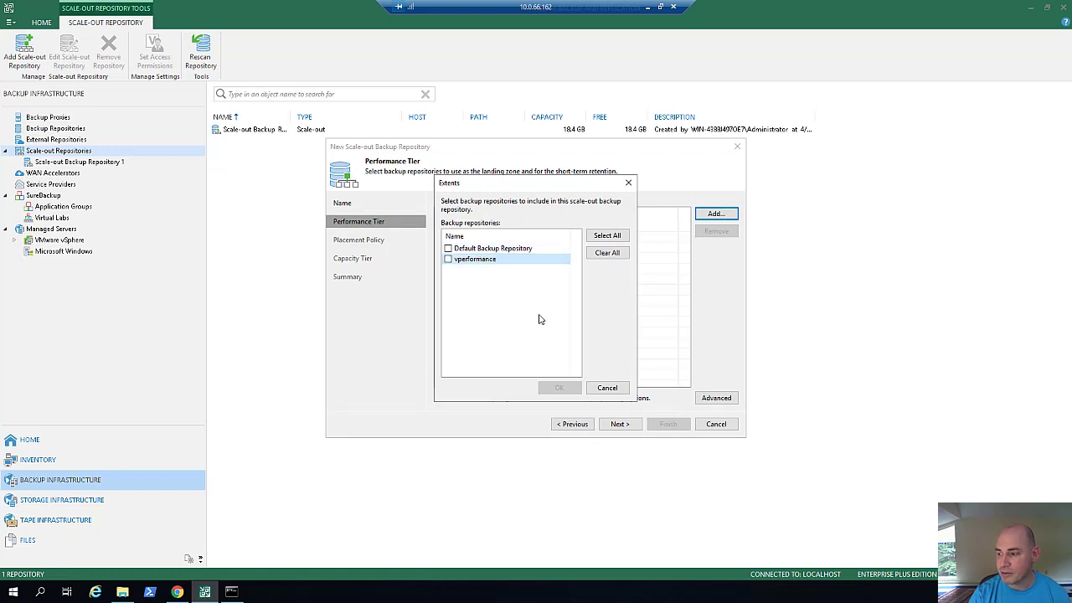
{"action": "left_click", "coordinate": [448, 258]}
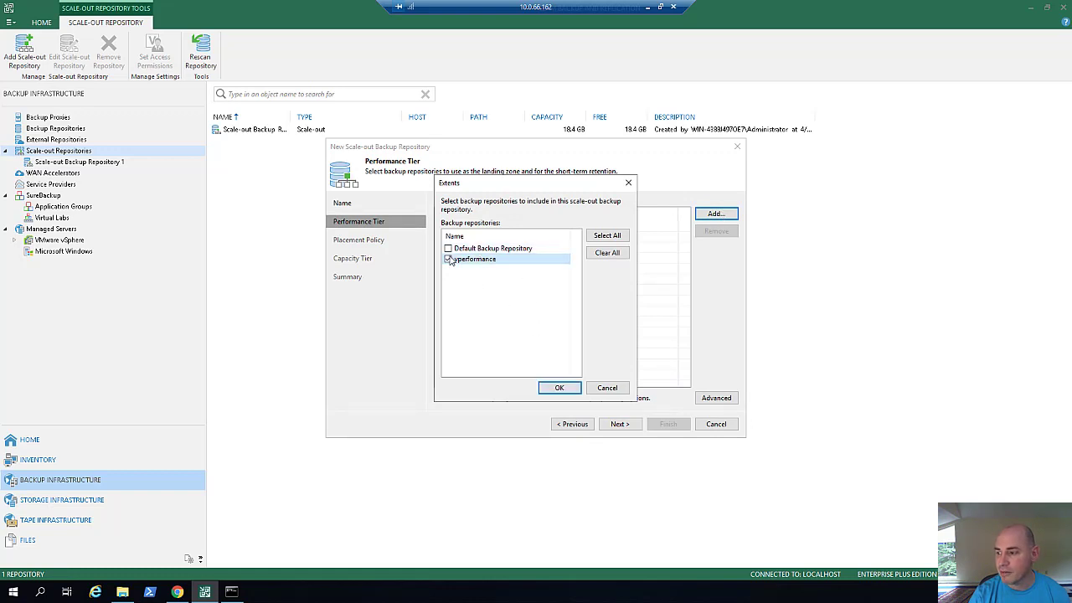
{"action": "left_click", "coordinate": [557, 388]}
{"action": "left_click", "coordinate": [623, 426]}
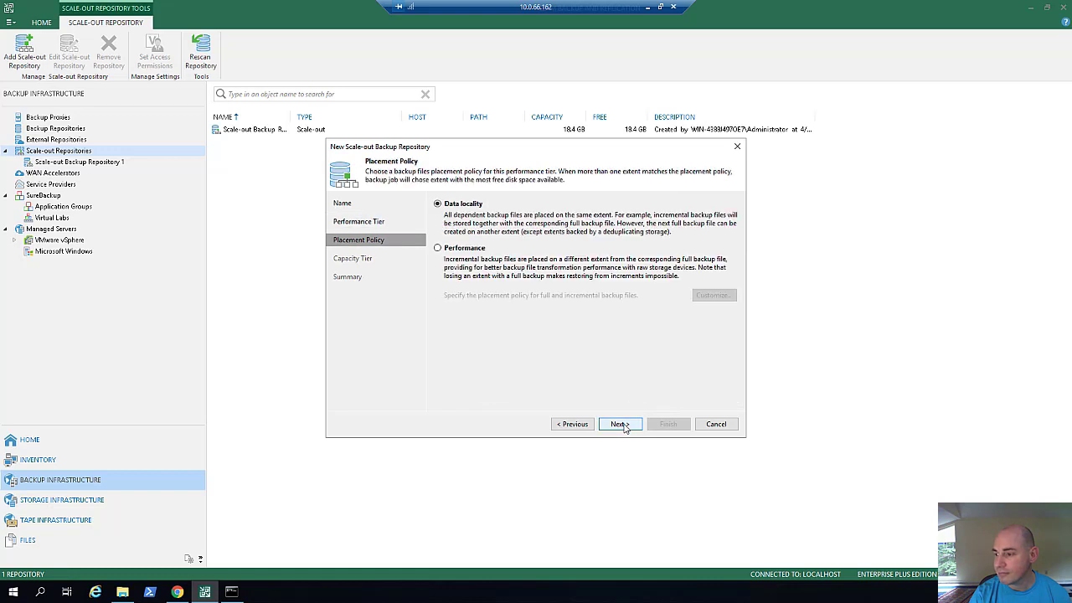
Step: Keep Data locality placement and extend capacity with vcapacity object storage, moving backups older than 14 days without copying them on creation
{"action": "left_click", "coordinate": [627, 428]}
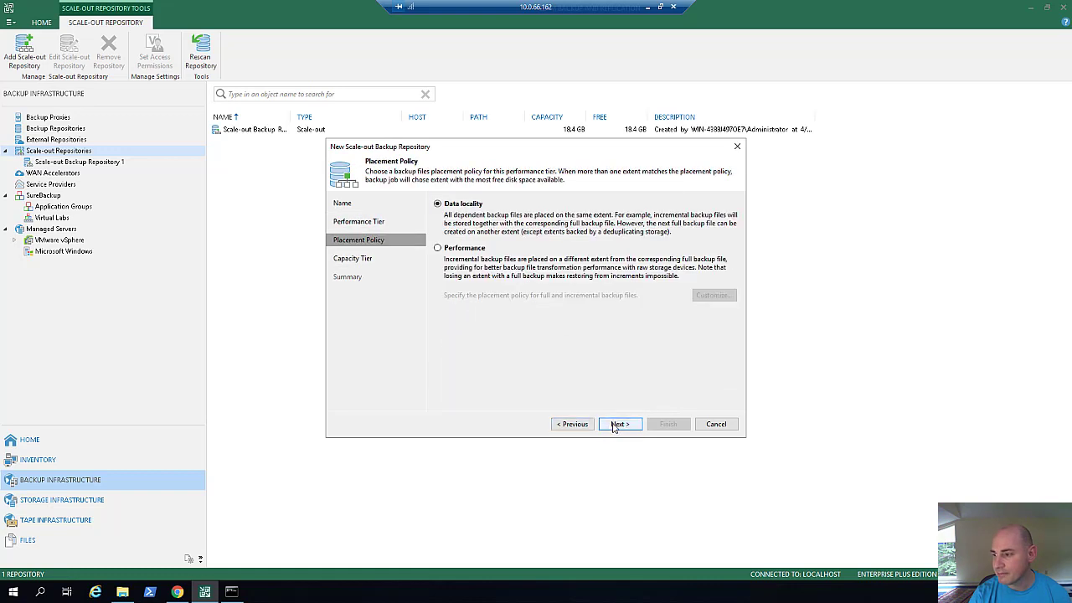
{"action": "left_click", "coordinate": [618, 426]}
{"action": "left_click", "coordinate": [438, 204]}
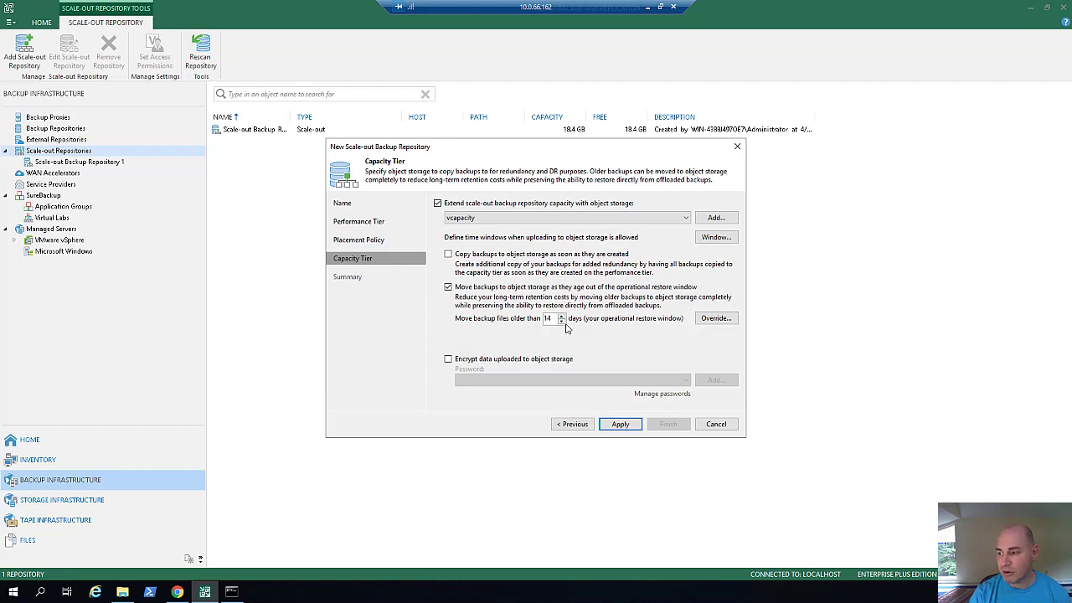
{"action": "left_click", "coordinate": [449, 253]}
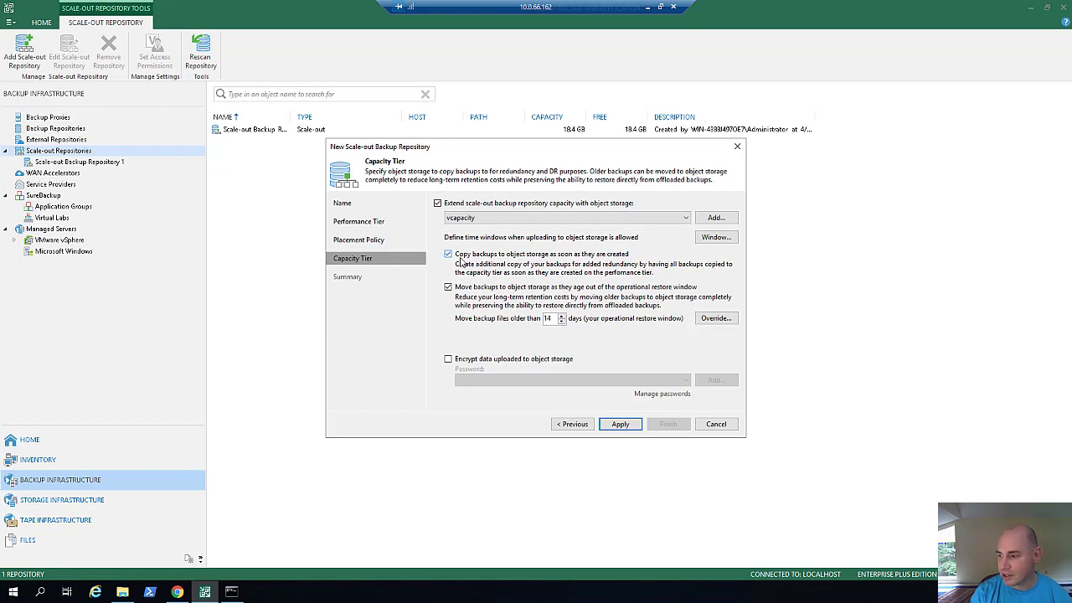
{"action": "left_click", "coordinate": [448, 254]}
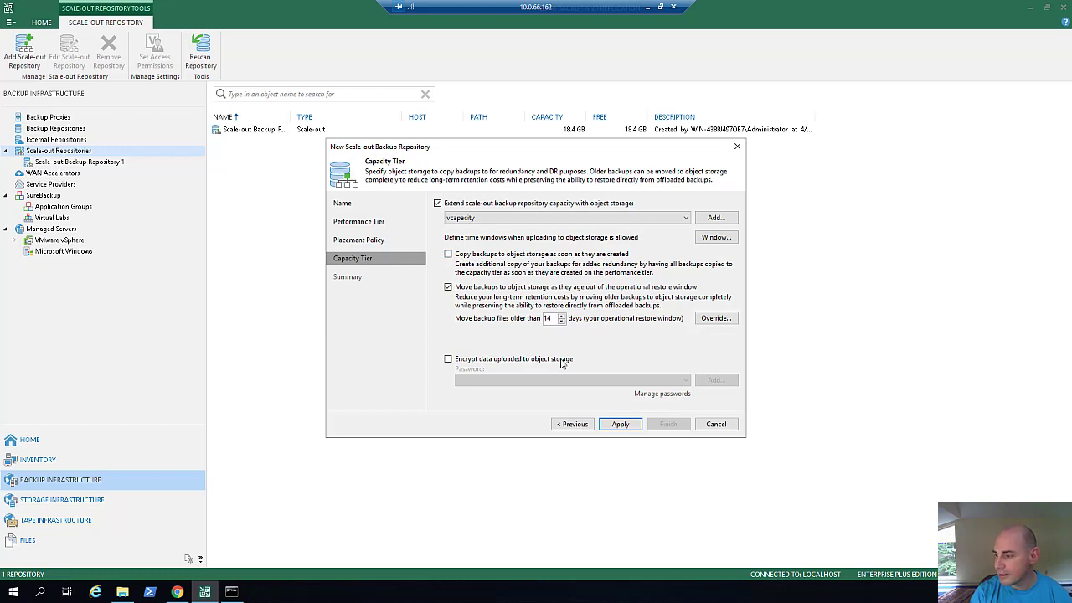
Step: Apply the capacity tier settings to finish creating vsobr and look over the backup and scale-out repository lists
{"action": "left_click", "coordinate": [619, 426]}
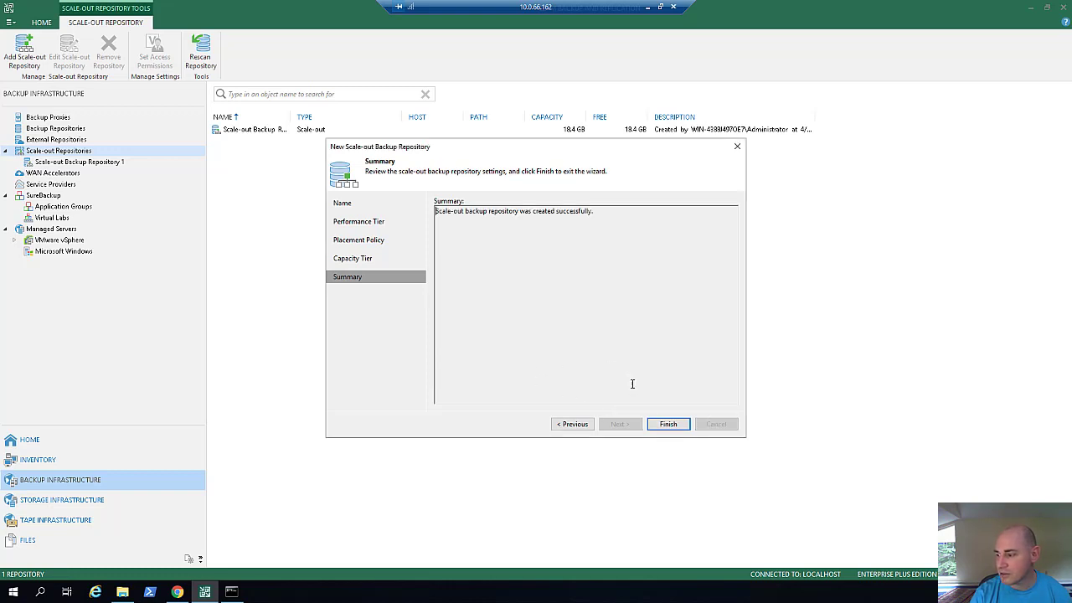
{"action": "left_click", "coordinate": [669, 429]}
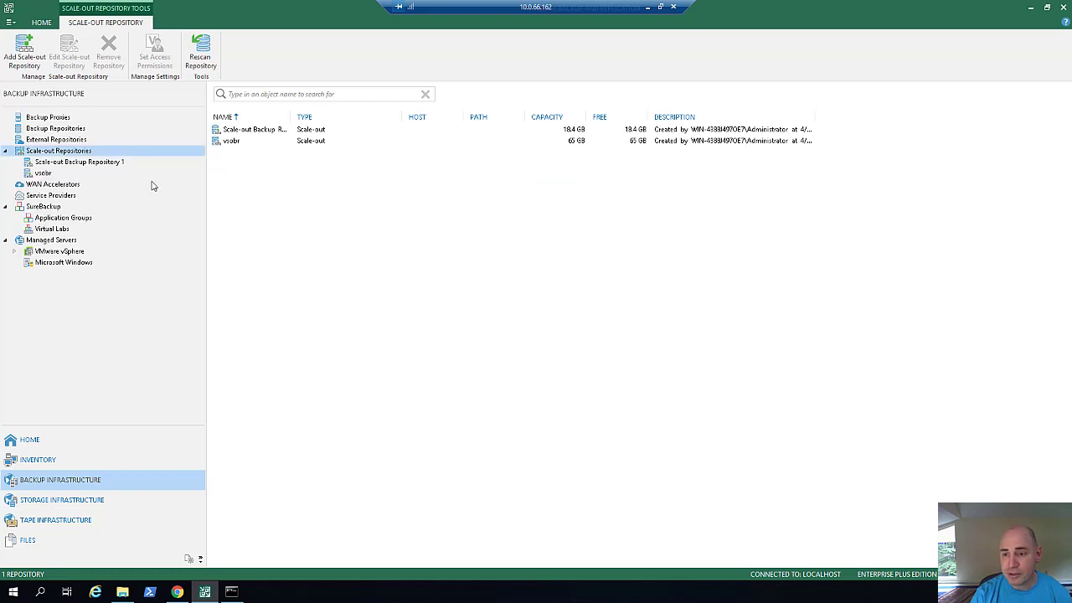
{"action": "left_click", "coordinate": [75, 129]}
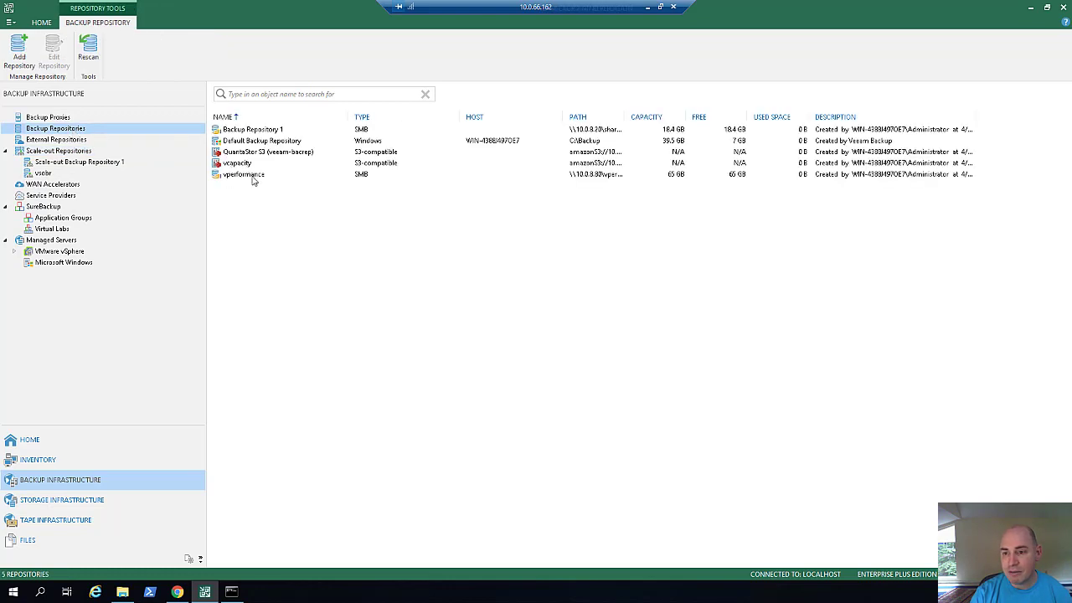
{"action": "double_click", "coordinate": [71, 154]}
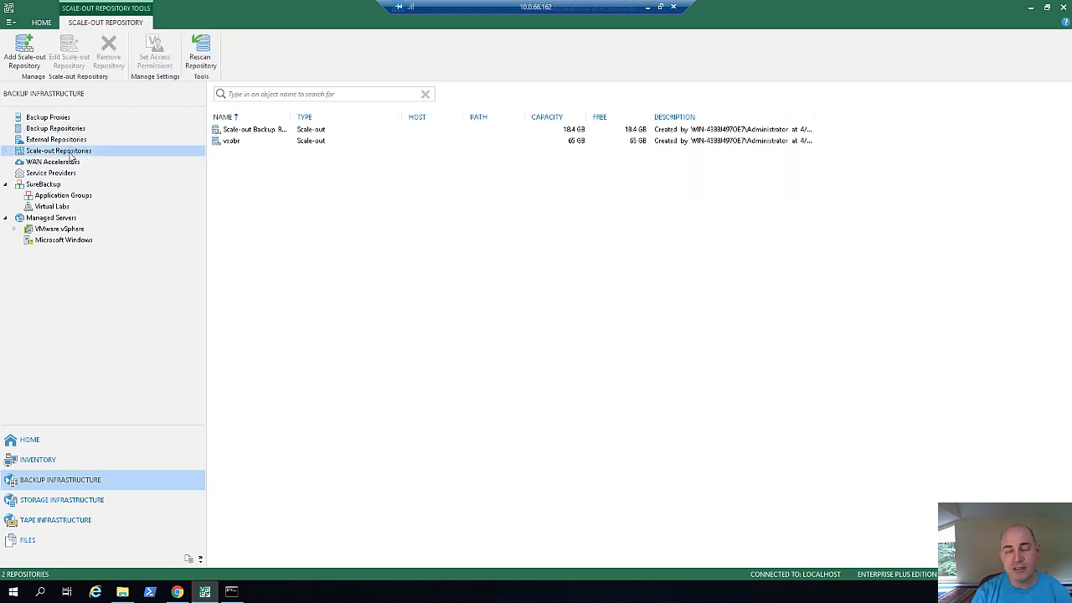